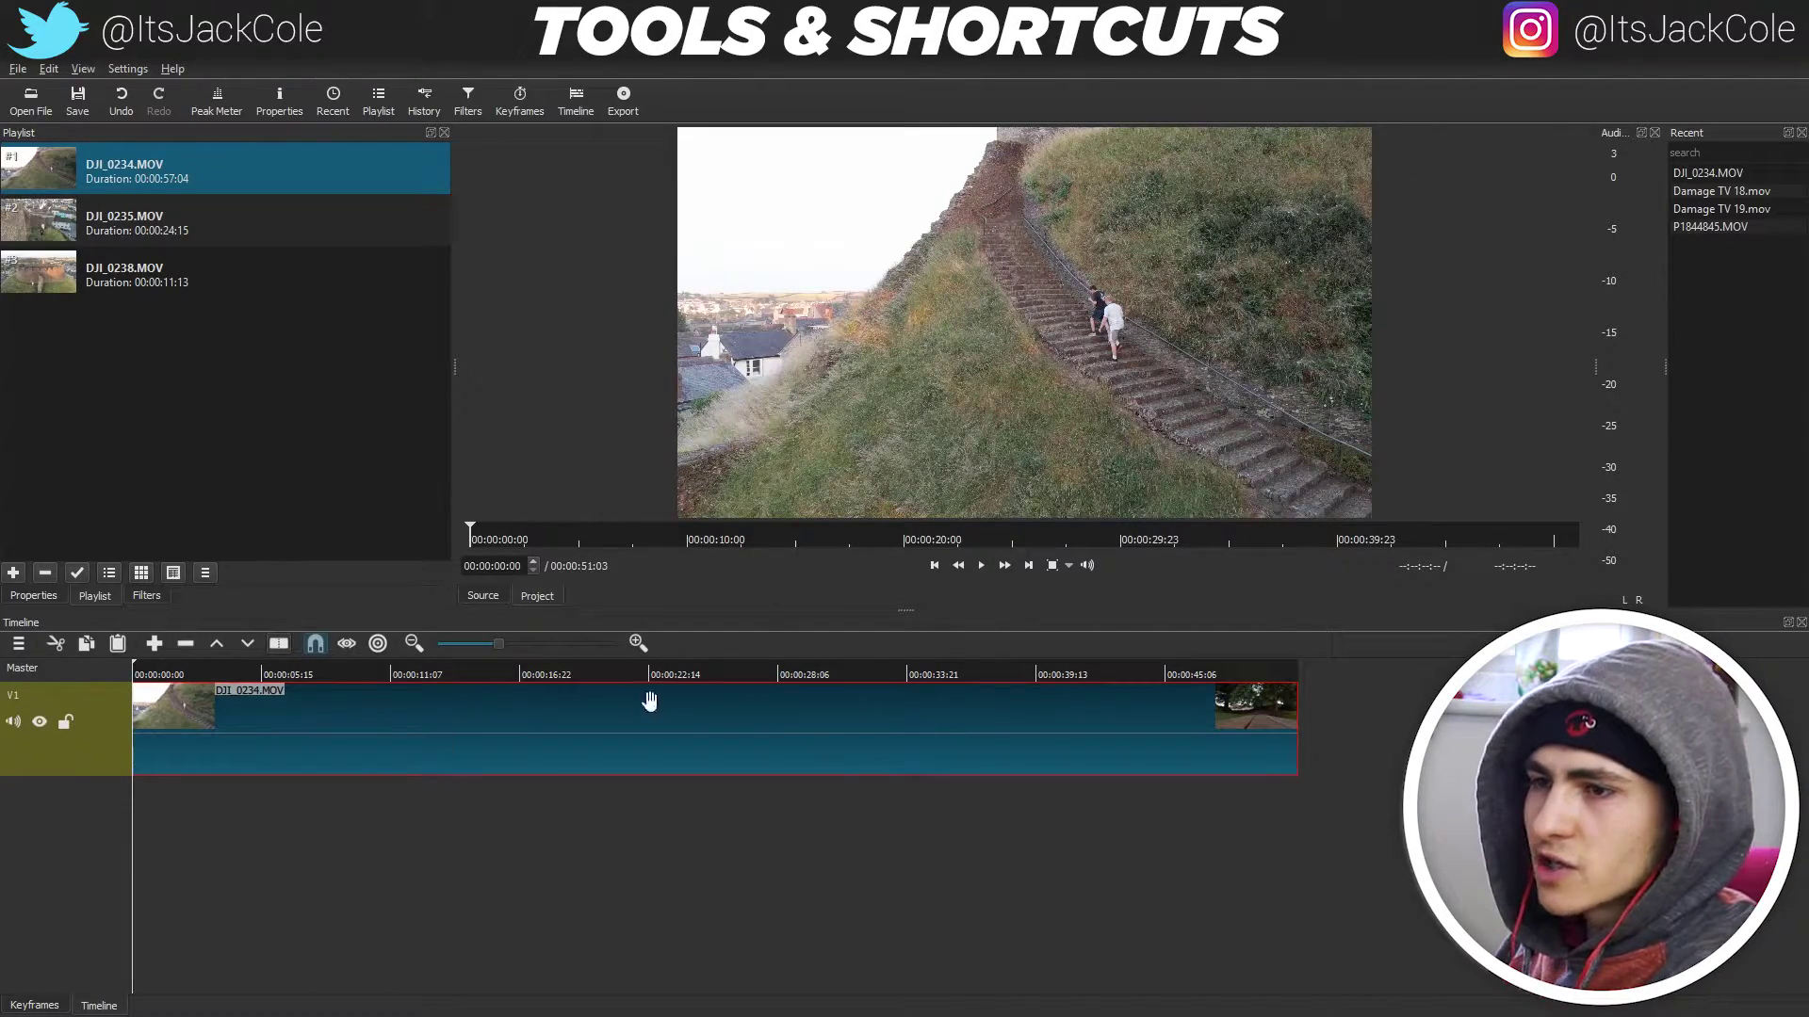
# Preview the DJI_0234.MOV clip and trim its end to a length of about 00:00:10:23
pyautogui.press('space')
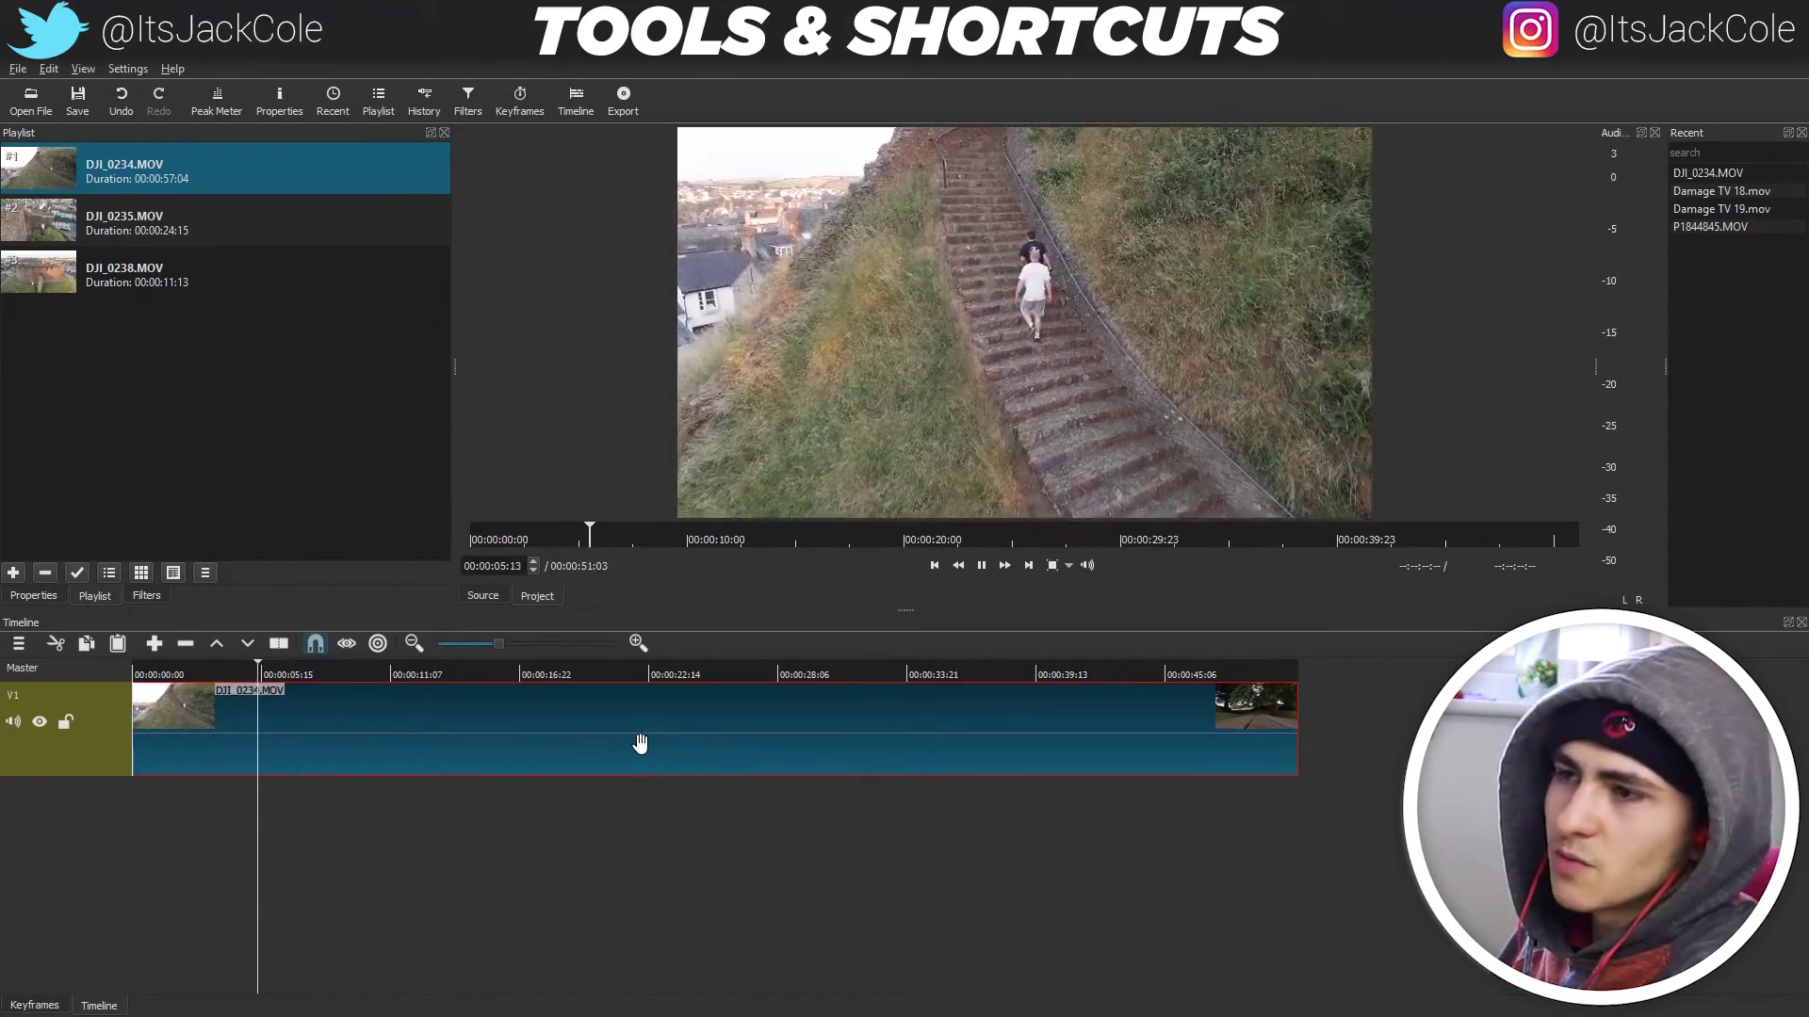
pyautogui.press('space')
pyautogui.moveTo(1278, 705); pyautogui.dragTo(370, 728)
pyautogui.moveTo(267, 671); pyautogui.dragTo(134, 674)
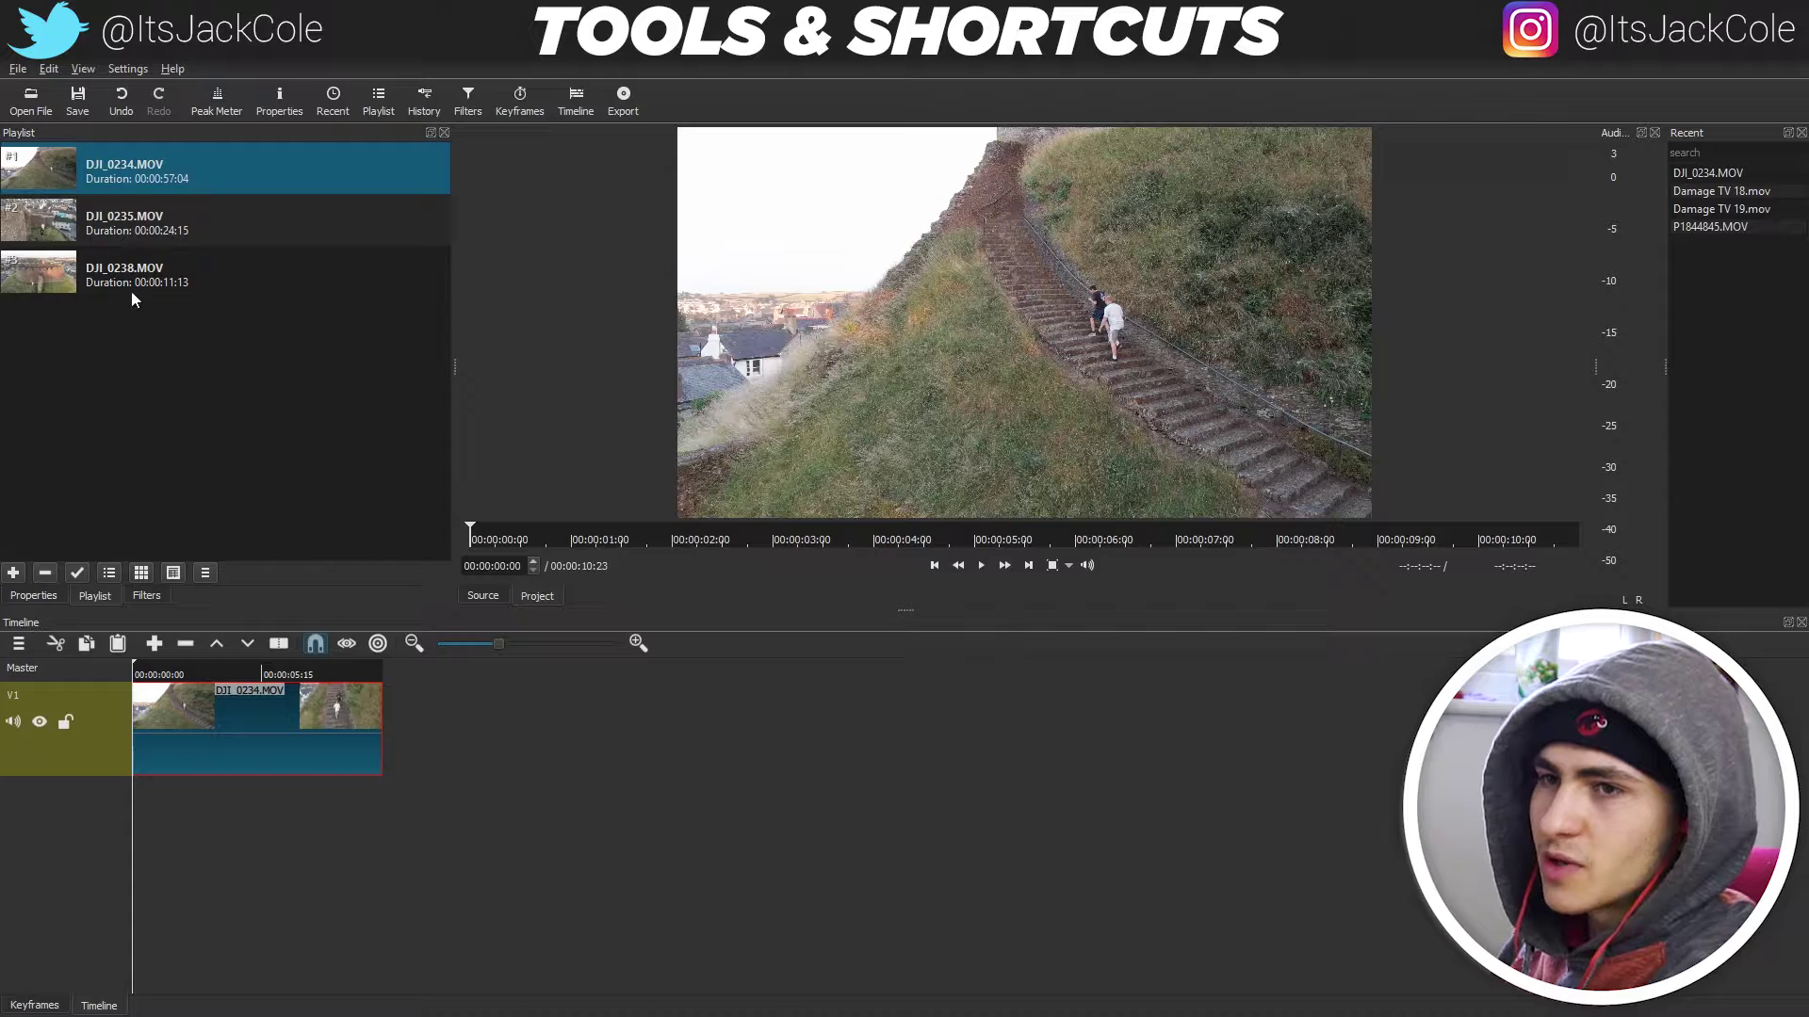
# Place DJI_0235.MOV on track V1 after the first clip with a small gap, and play across the gap
pyautogui.moveTo(118, 221); pyautogui.dragTo(397, 735)
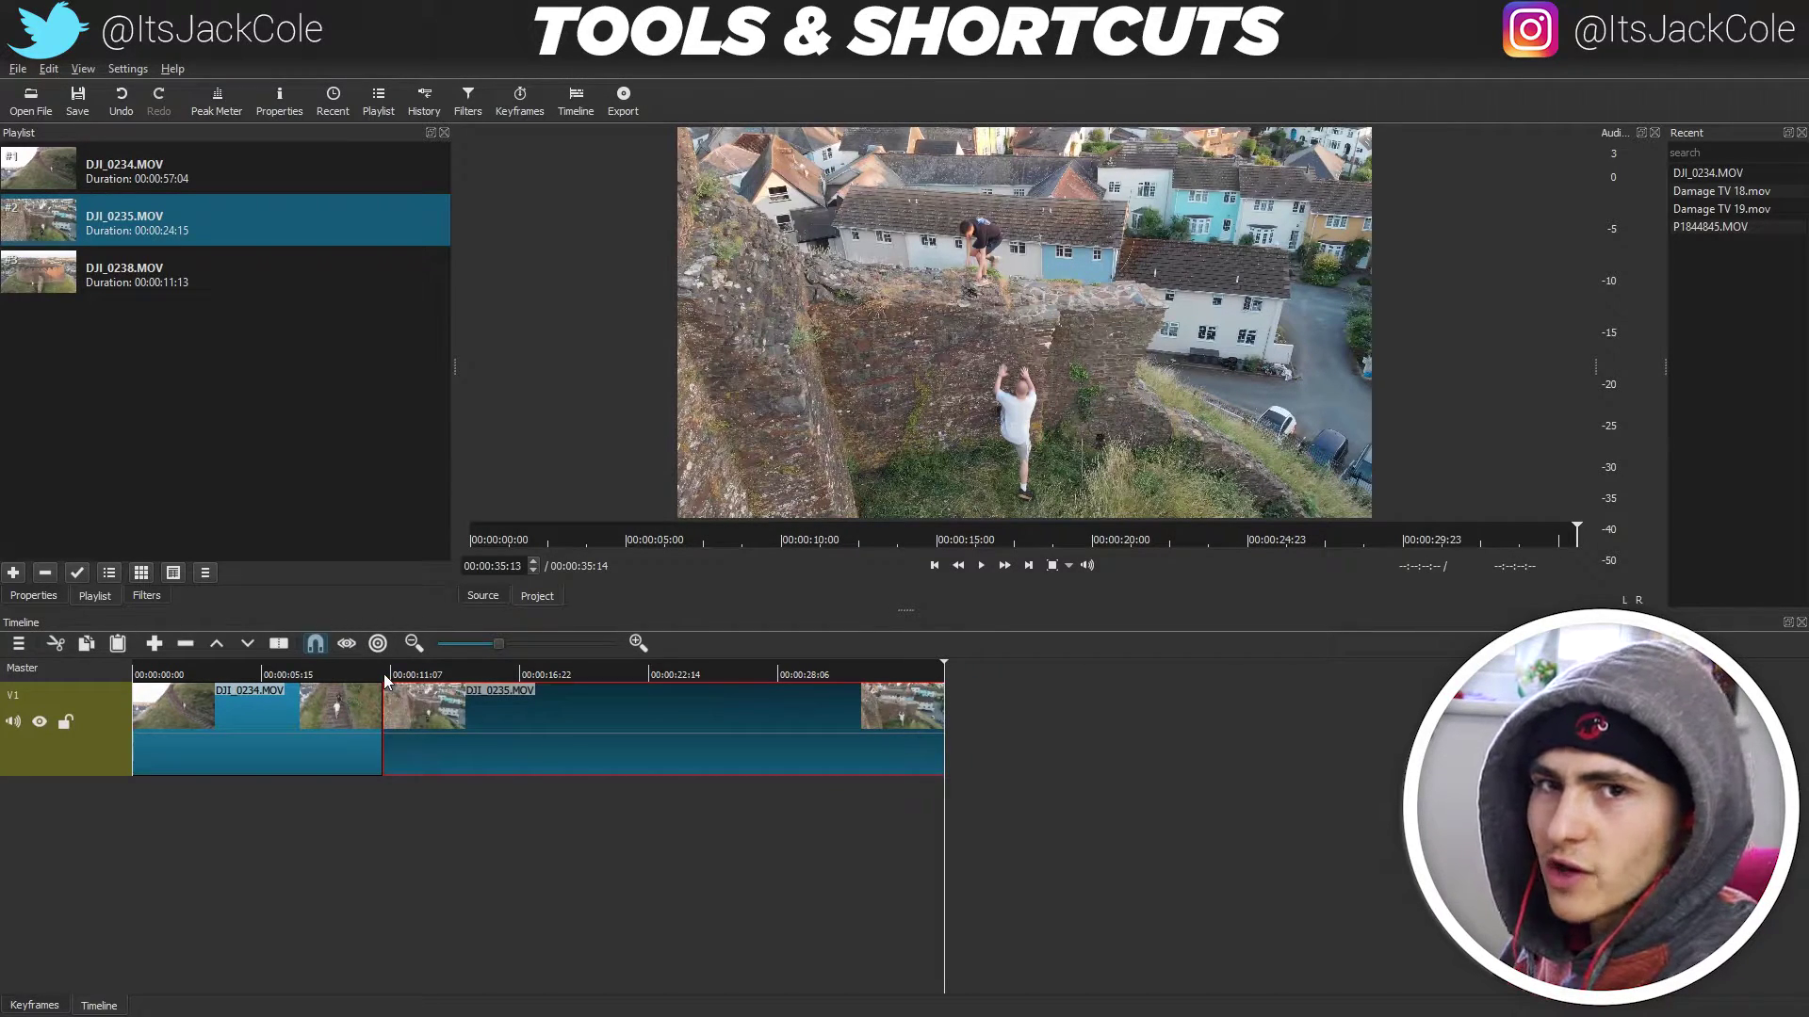
pyautogui.moveTo(385, 680); pyautogui.dragTo(392, 669)
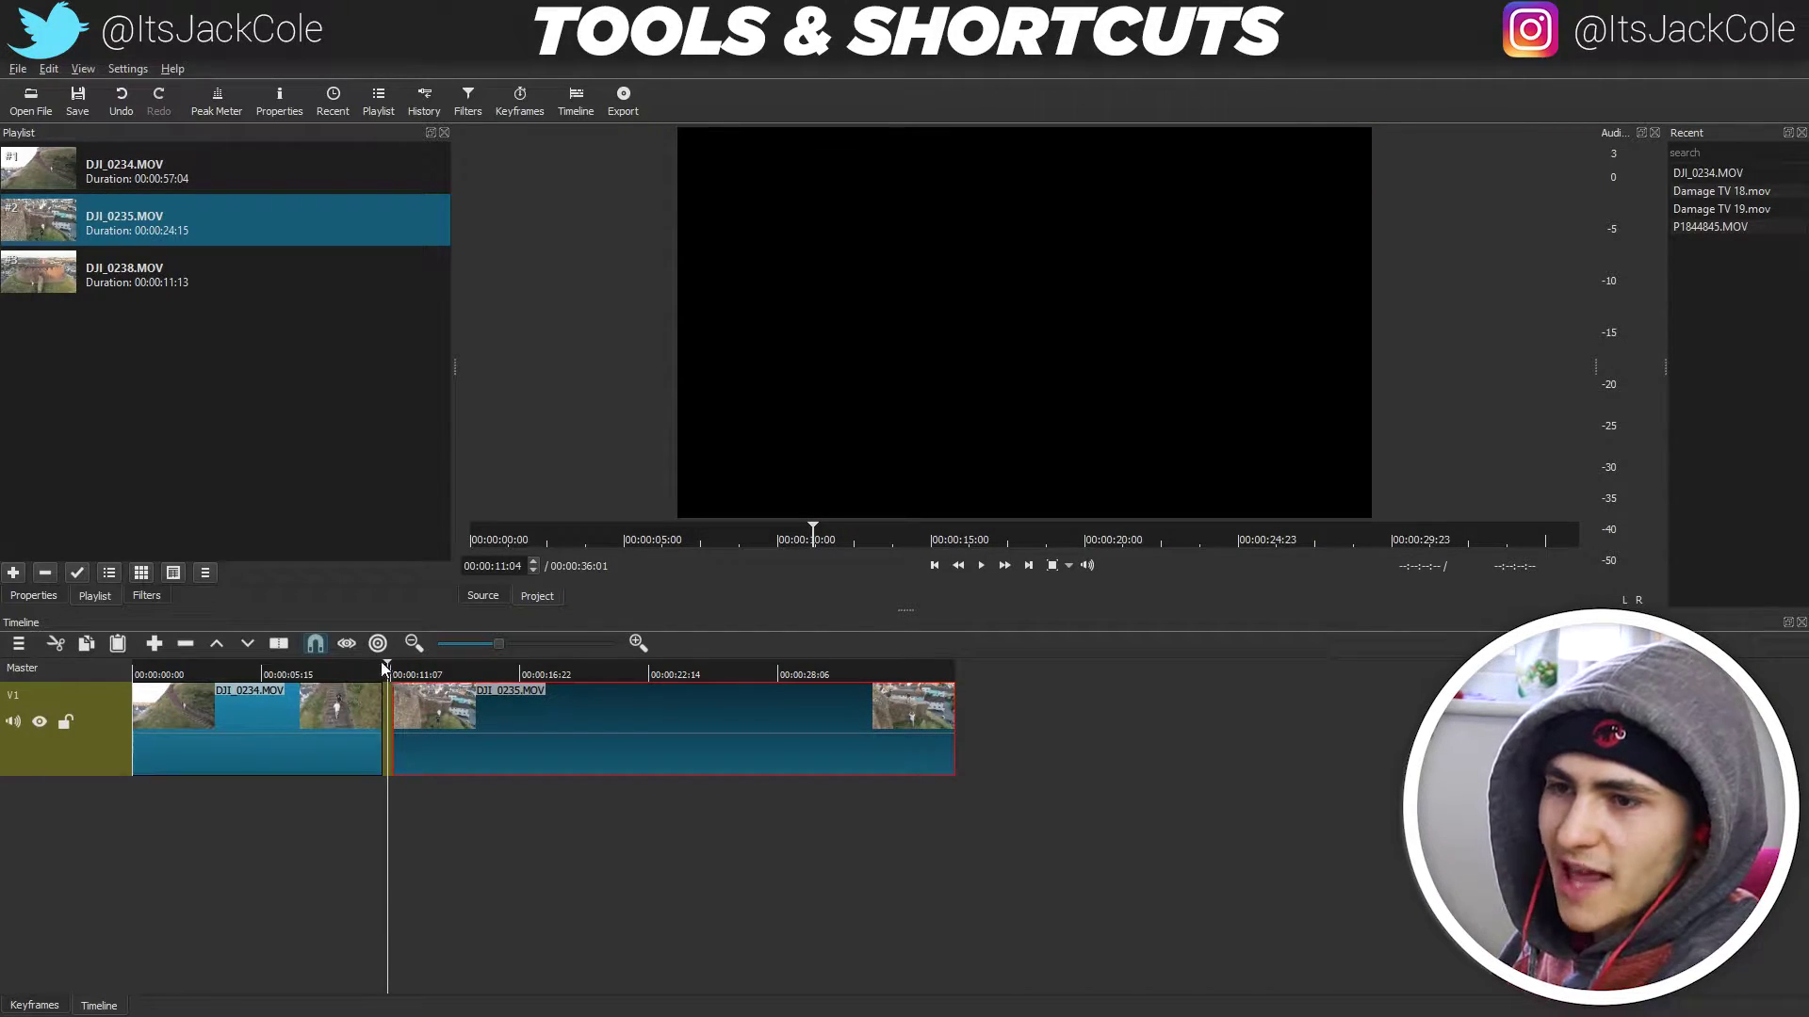
pyautogui.press('space')
pyautogui.press('space')
# Move DJI_0235.MOV flush against the first clip and play across the cut between them
pyautogui.moveTo(457, 719); pyautogui.dragTo(396, 726)
pyautogui.moveTo(396, 664); pyautogui.dragTo(373, 672)
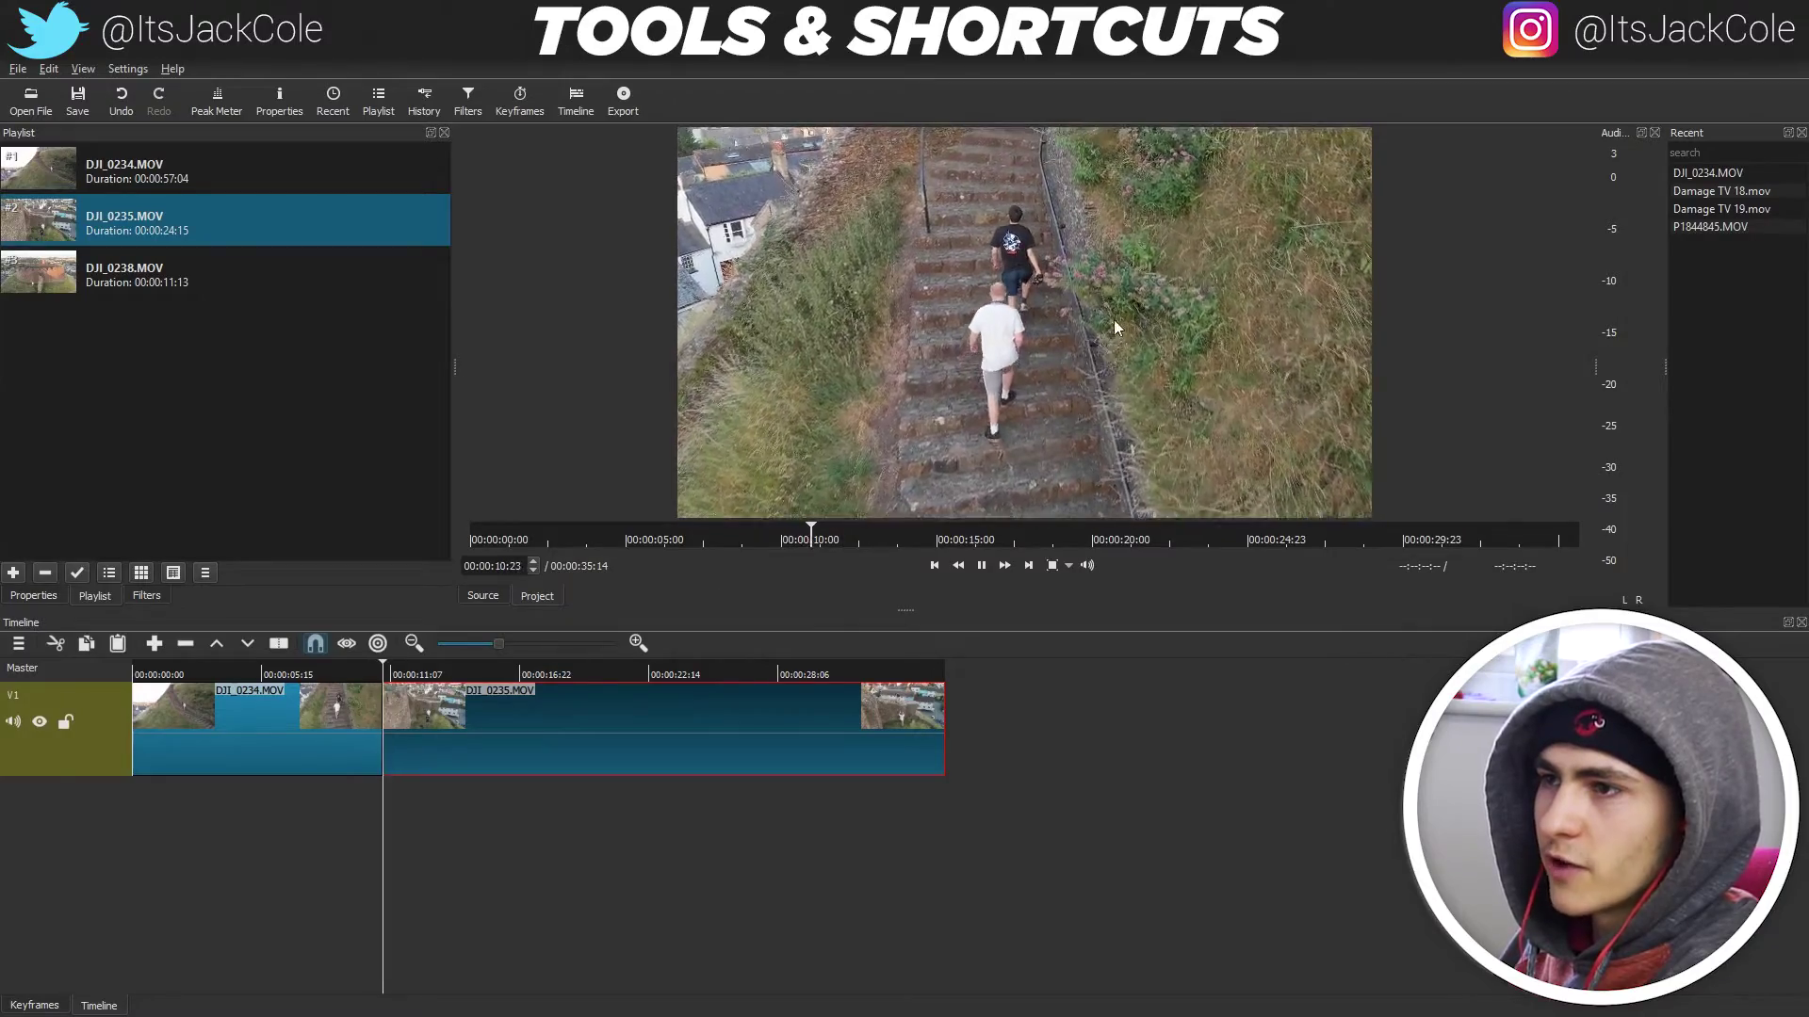
pyautogui.press('space')
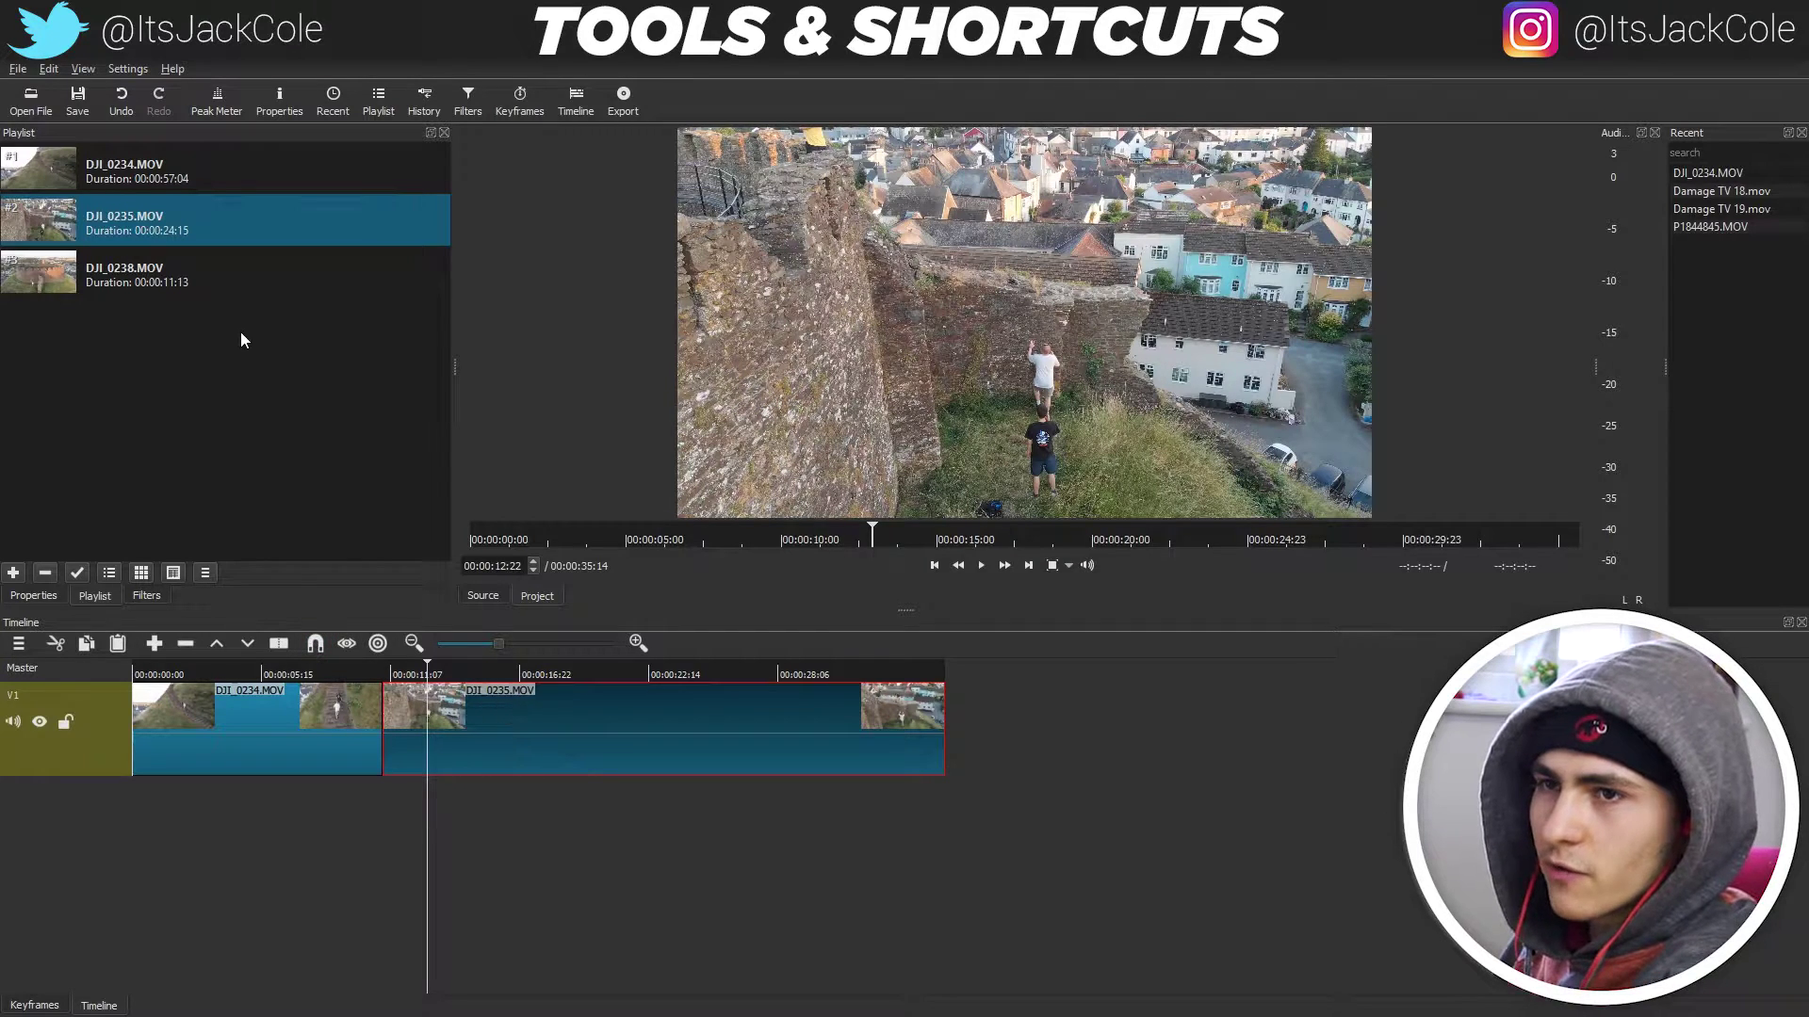
# Delete the DJI_0235.MOV clip and place it on track V1 again with snapping off, leaving a tiny gap after the first clip
pyautogui.press('Delete')
pyautogui.moveTo(142, 198); pyautogui.dragTo(560, 739)
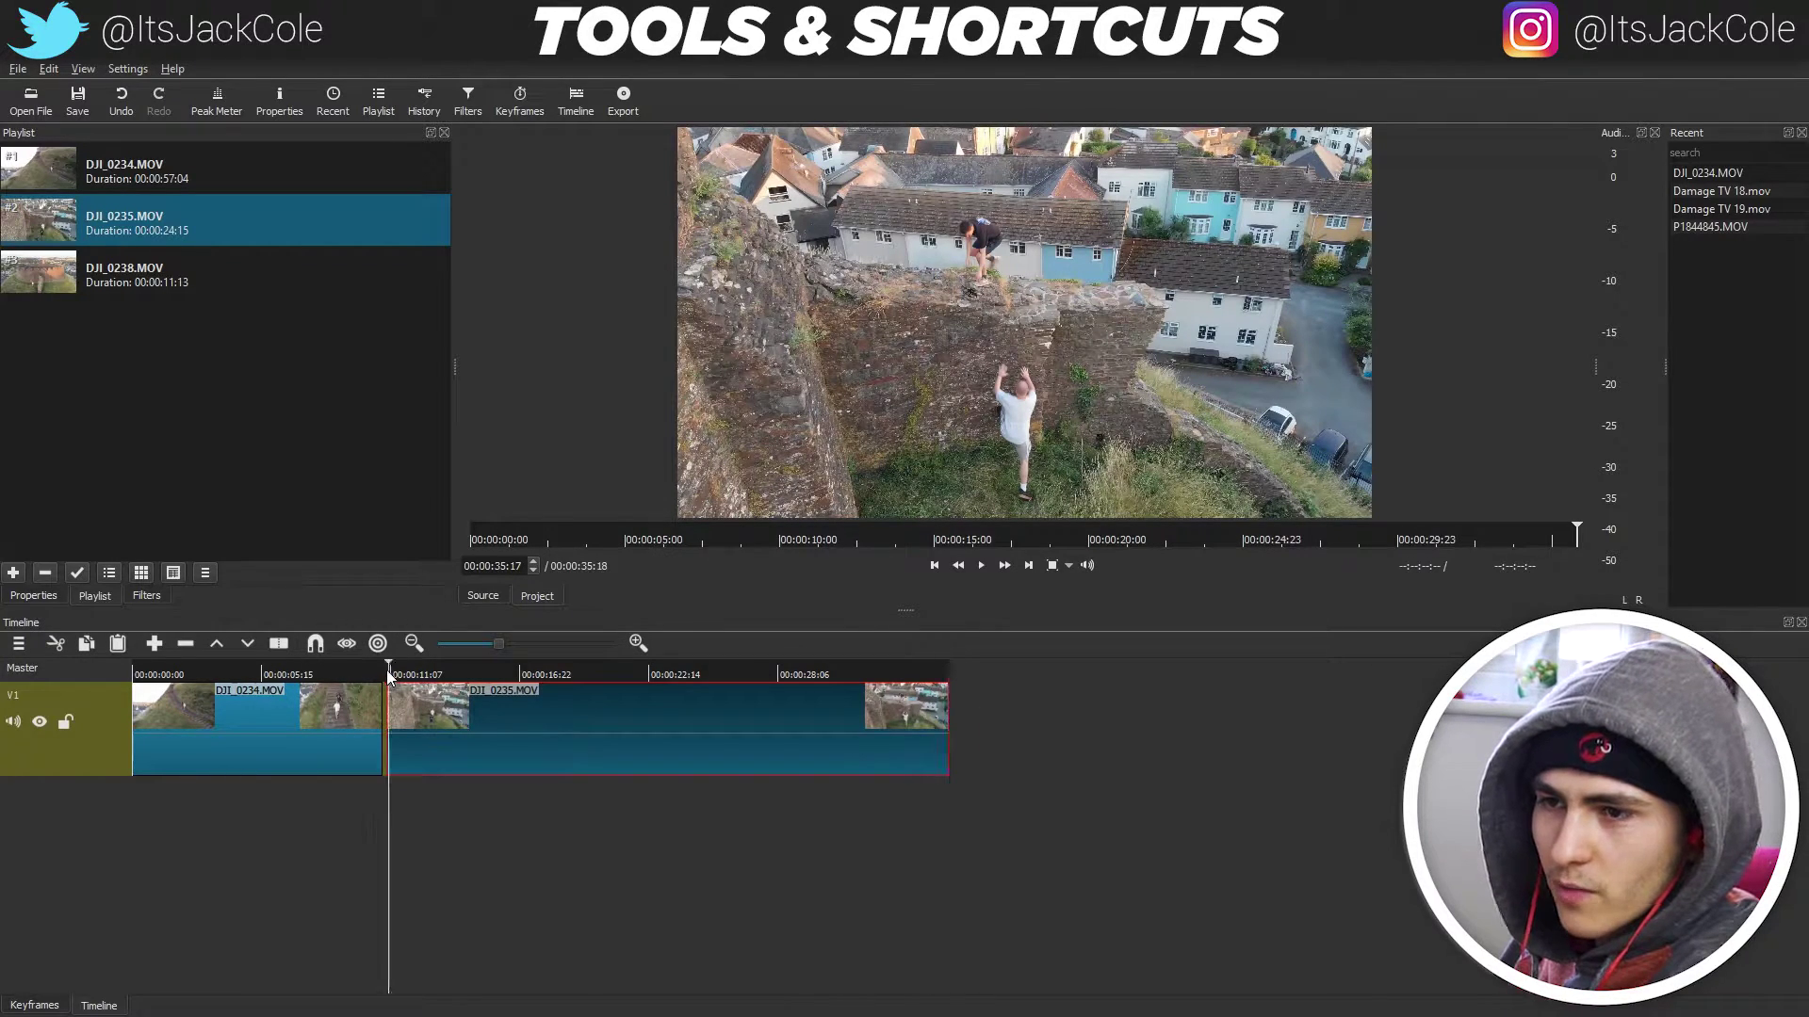
pyautogui.click(388, 674)
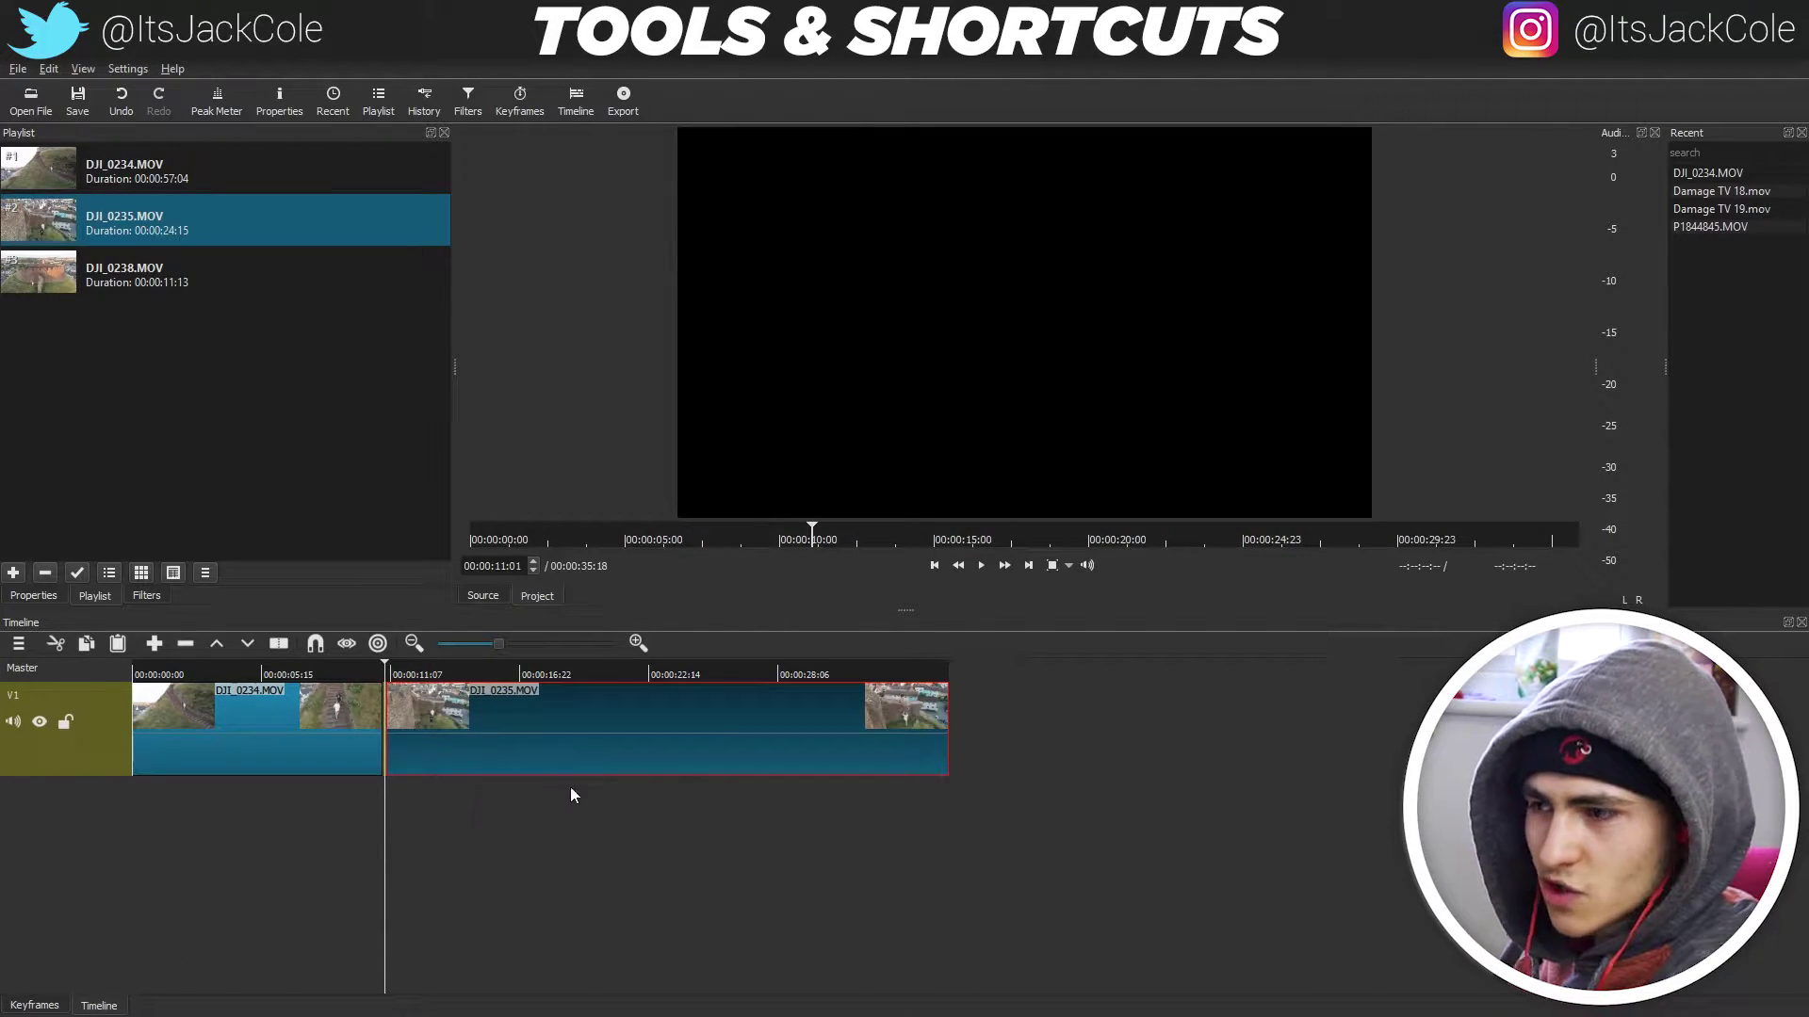
# Close the tiny gap by moving DJI_0235.MOV flush against the first clip with snapping on
pyautogui.press('pagedown')
pyautogui.click(638, 643)
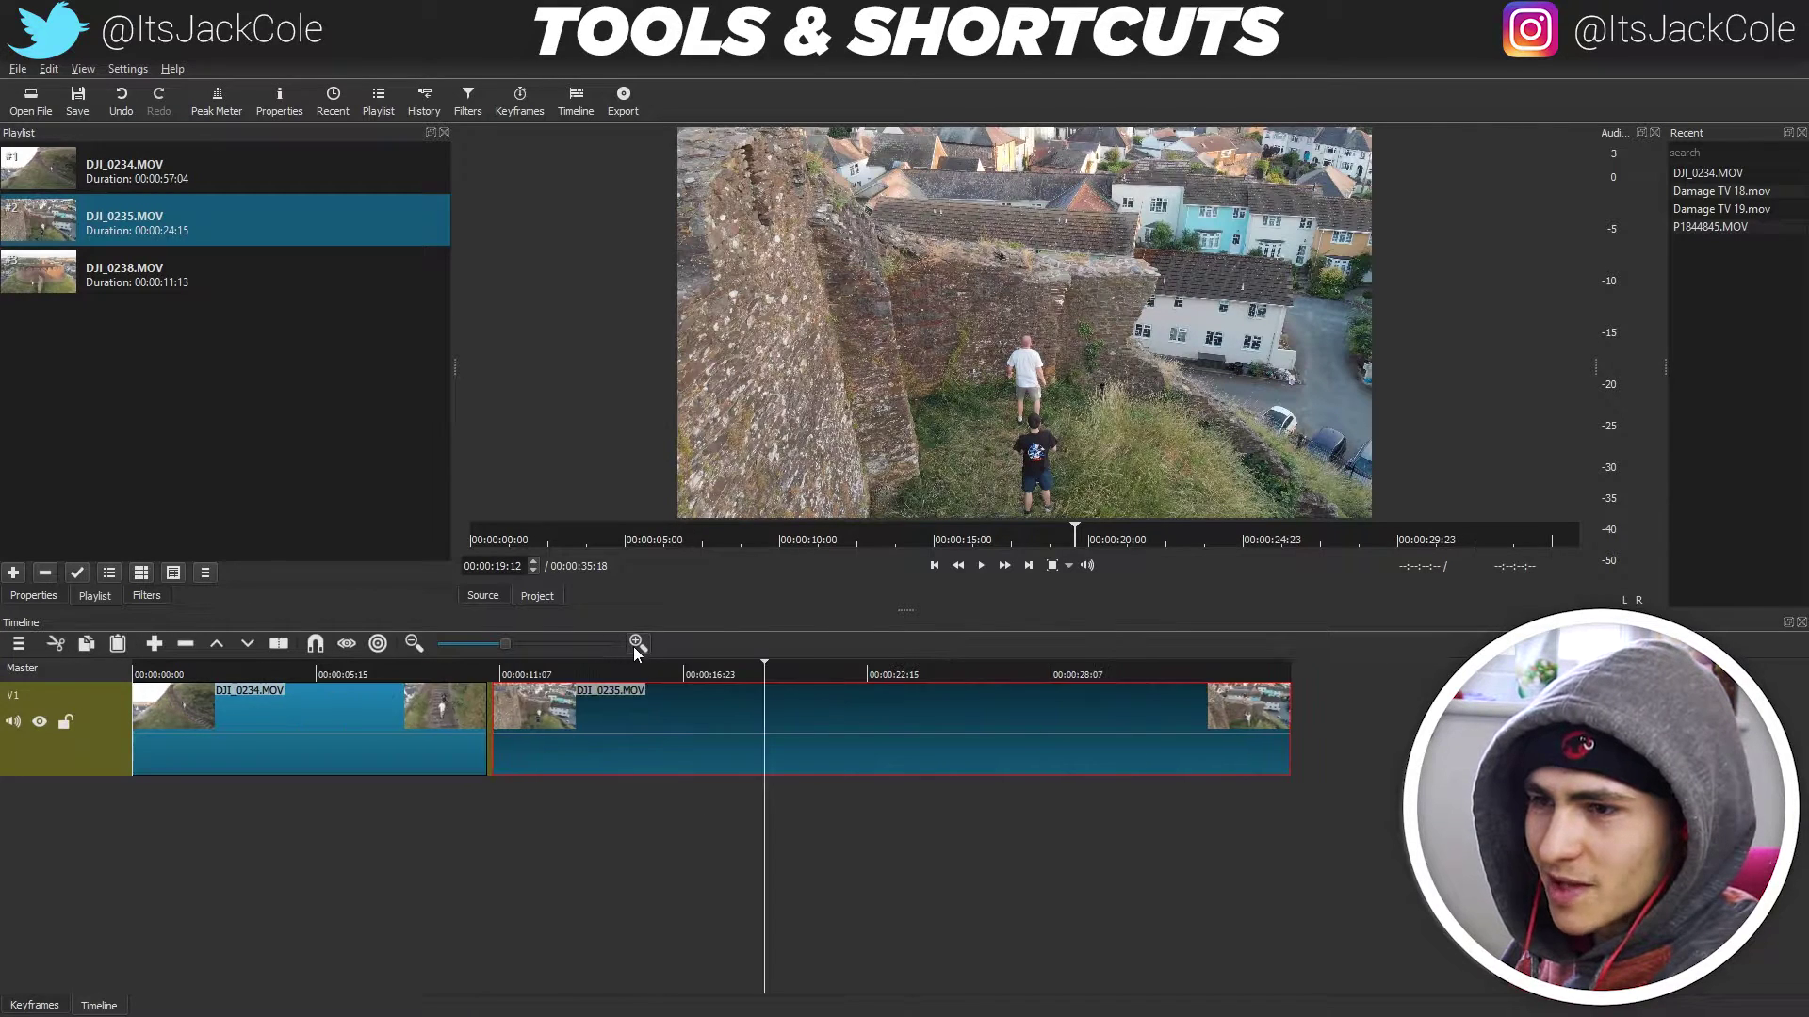
pyautogui.click(637, 643)
pyautogui.moveTo(665, 722); pyautogui.dragTo(677, 722)
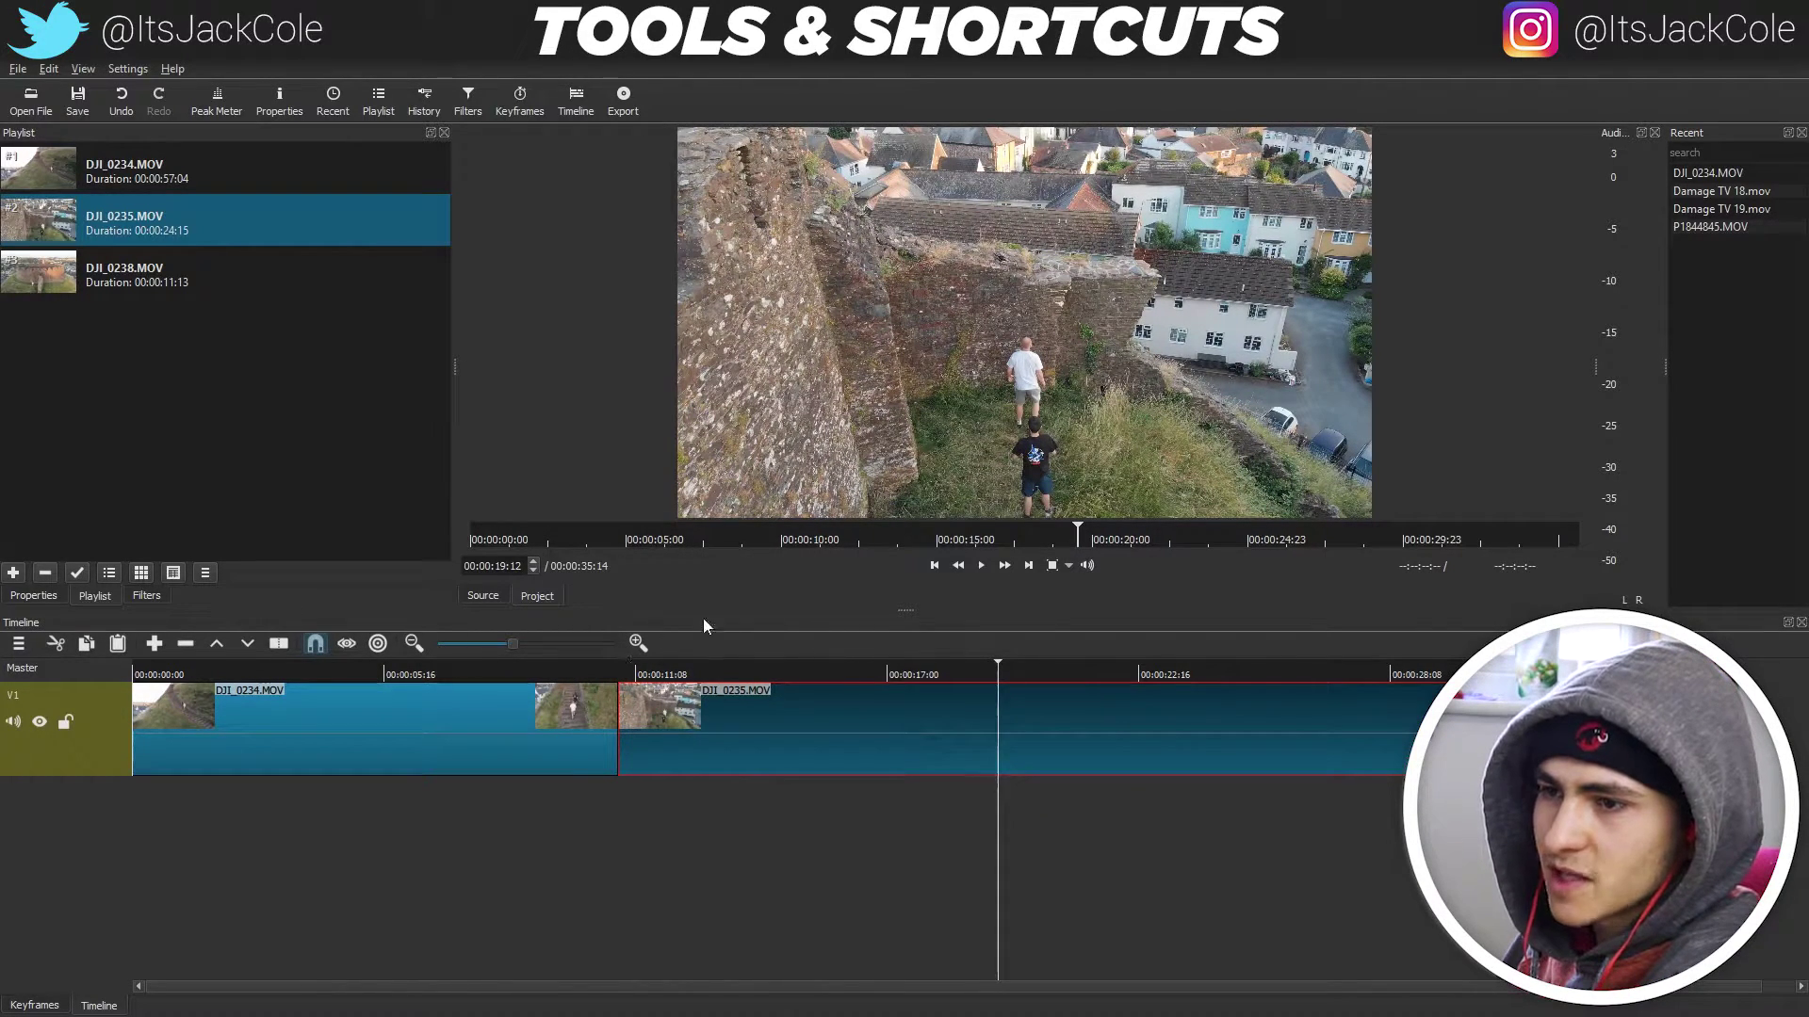
# Delete the DJI_0235.MOV clip from track V1, keeping snapping on
pyautogui.moveTo(500, 647); pyautogui.dragTo(496, 647)
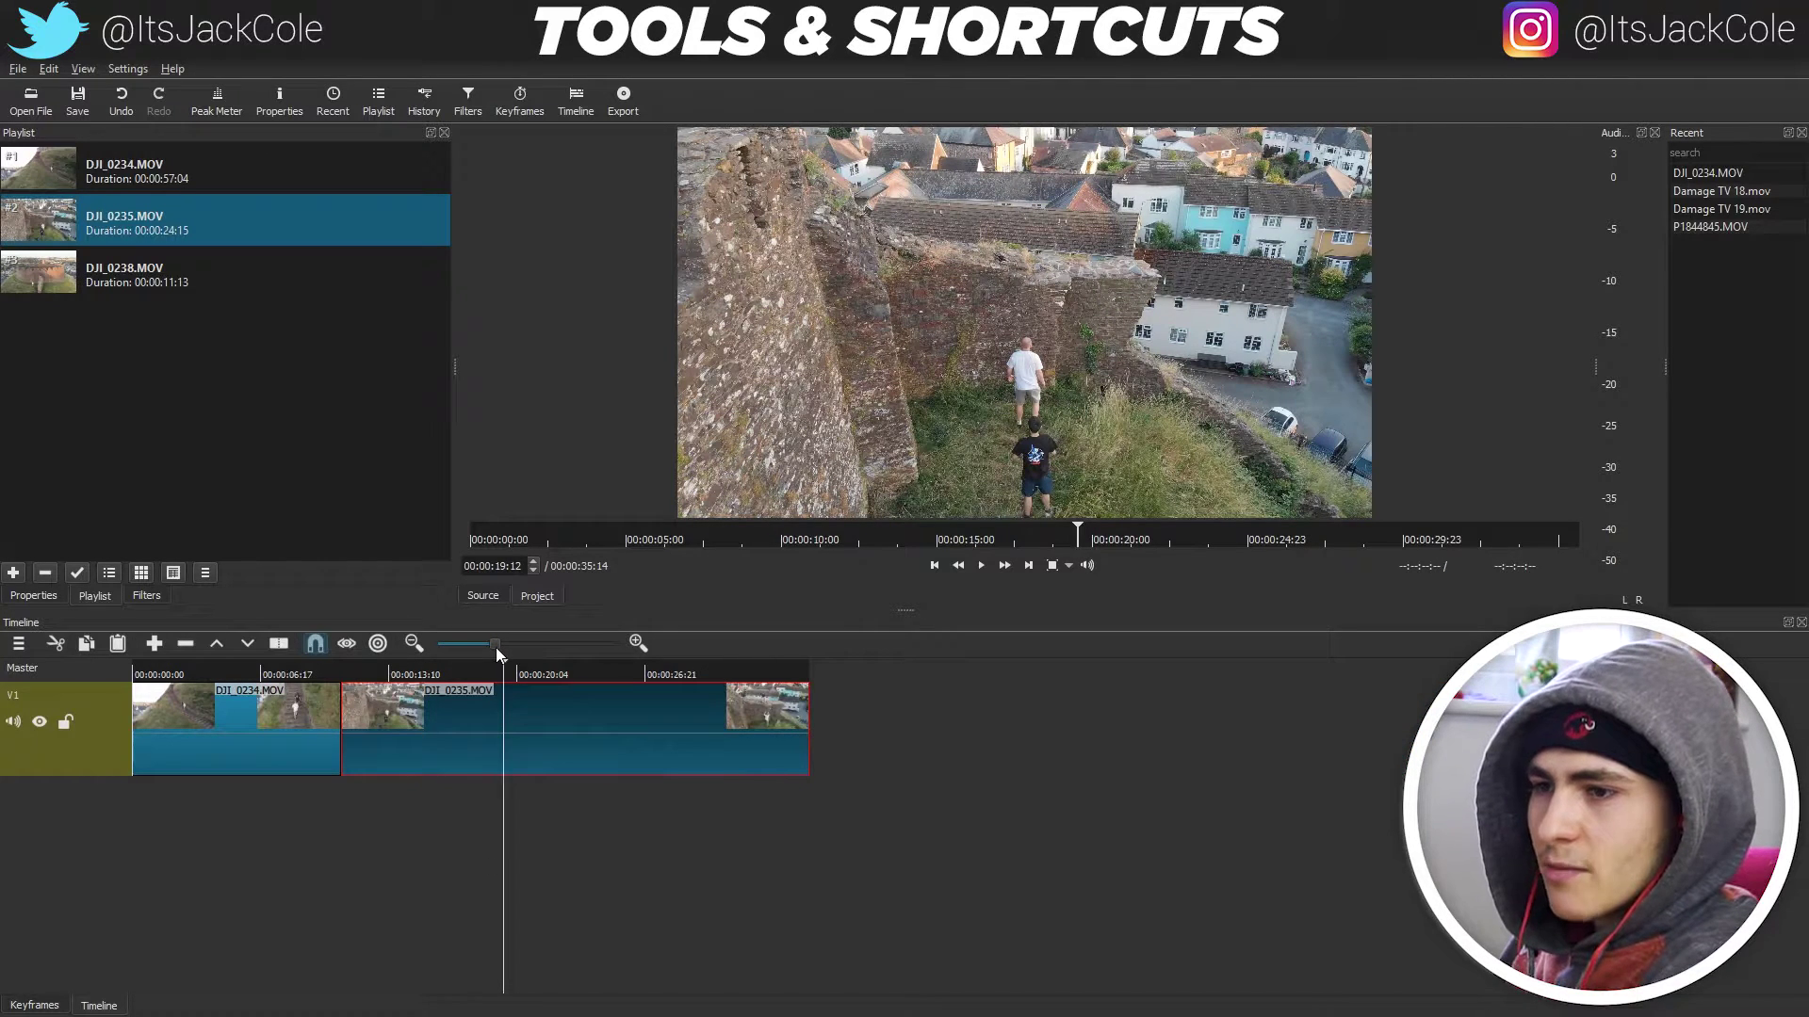
pyautogui.click(512, 647)
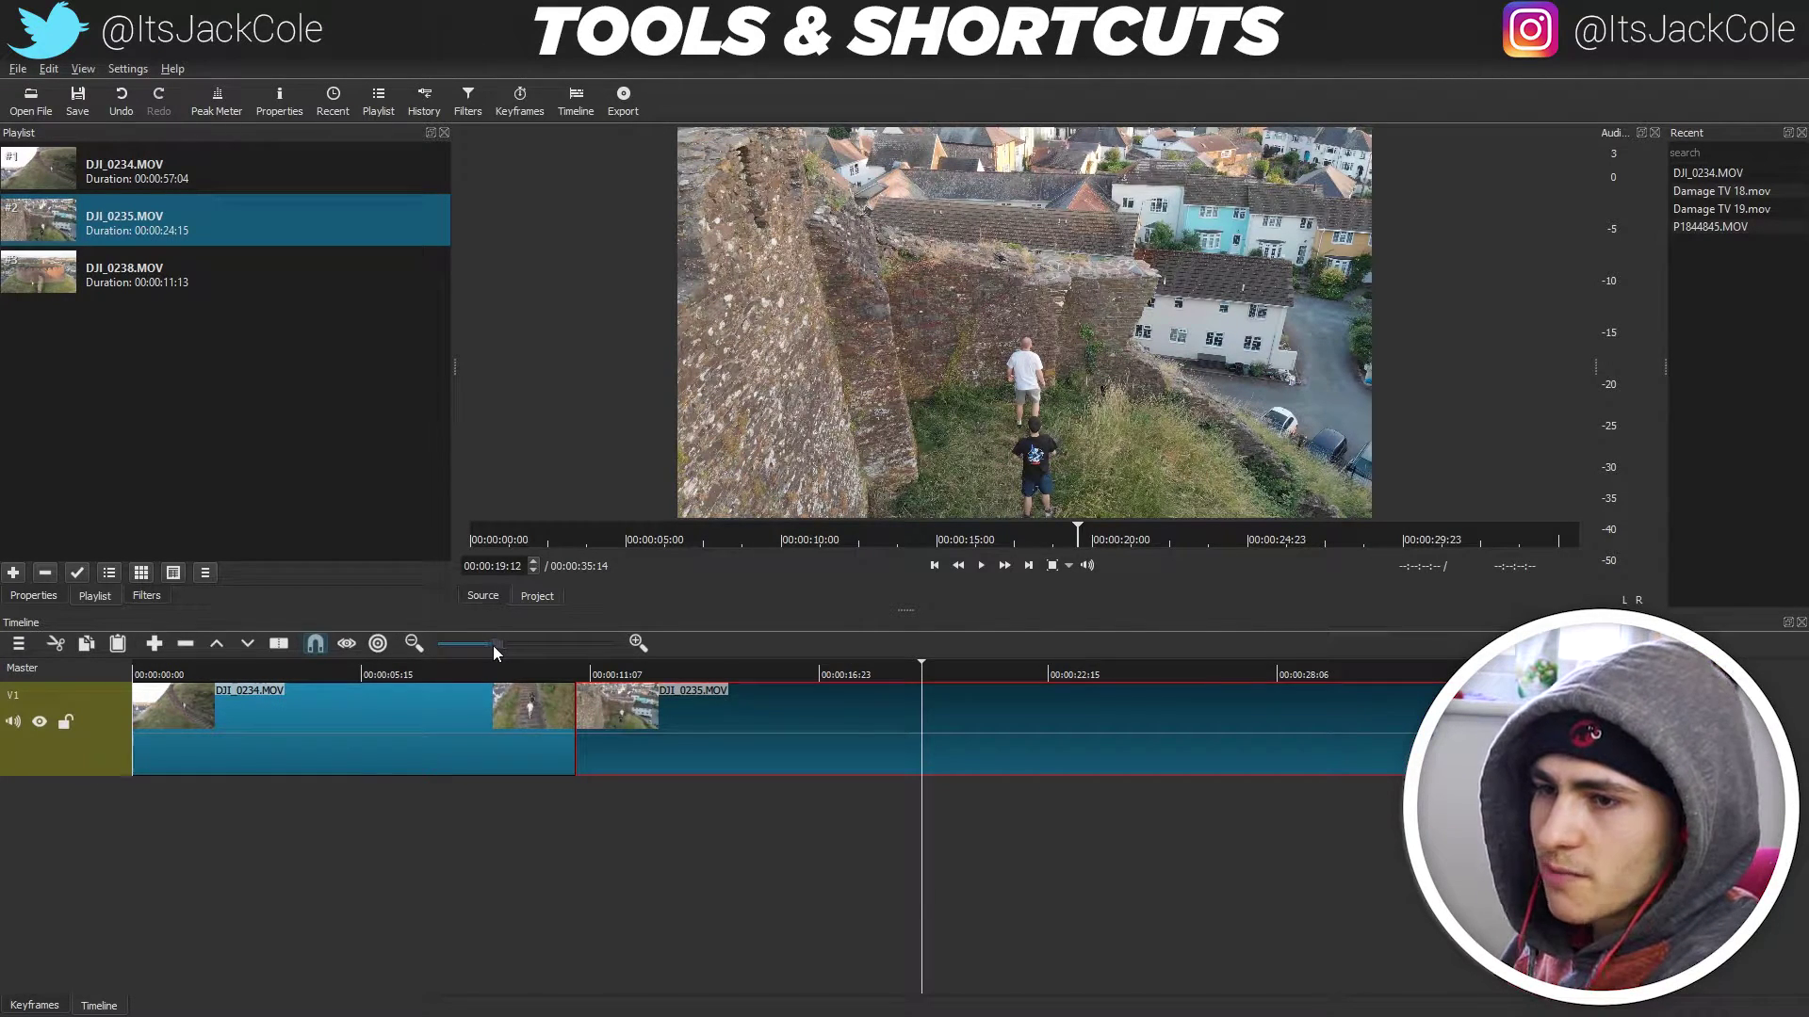
pyautogui.click(494, 647)
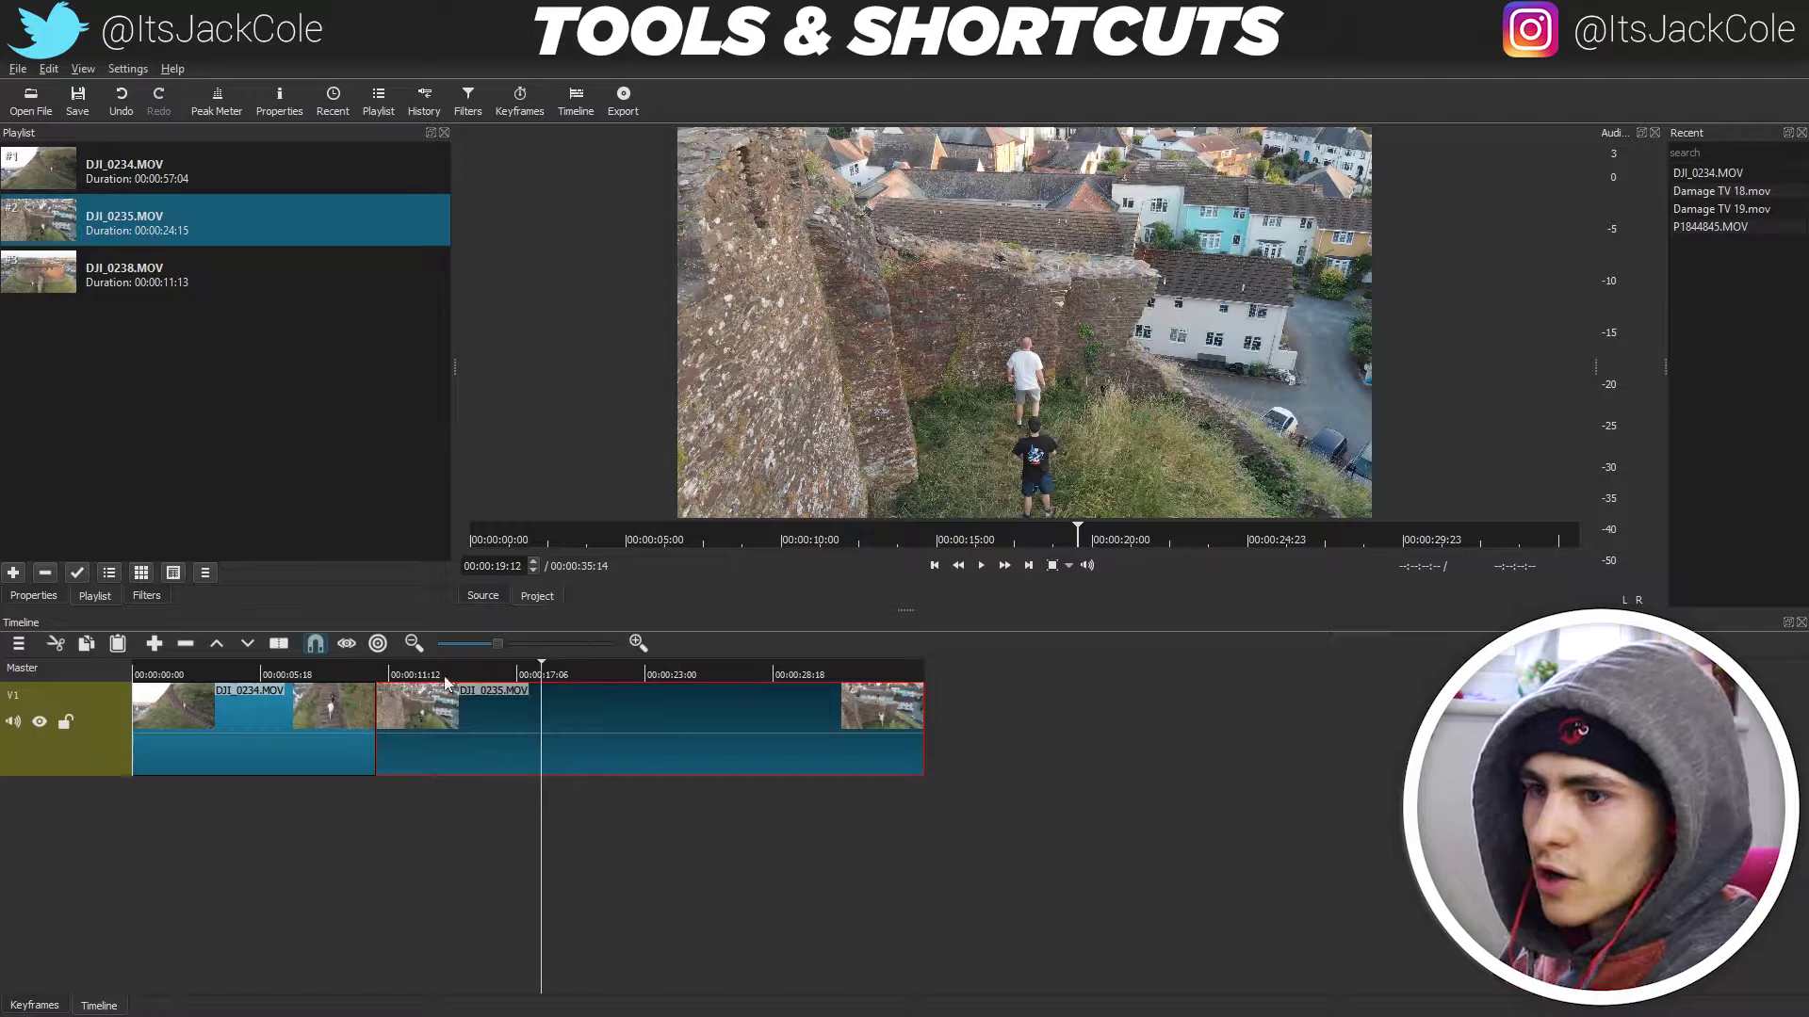
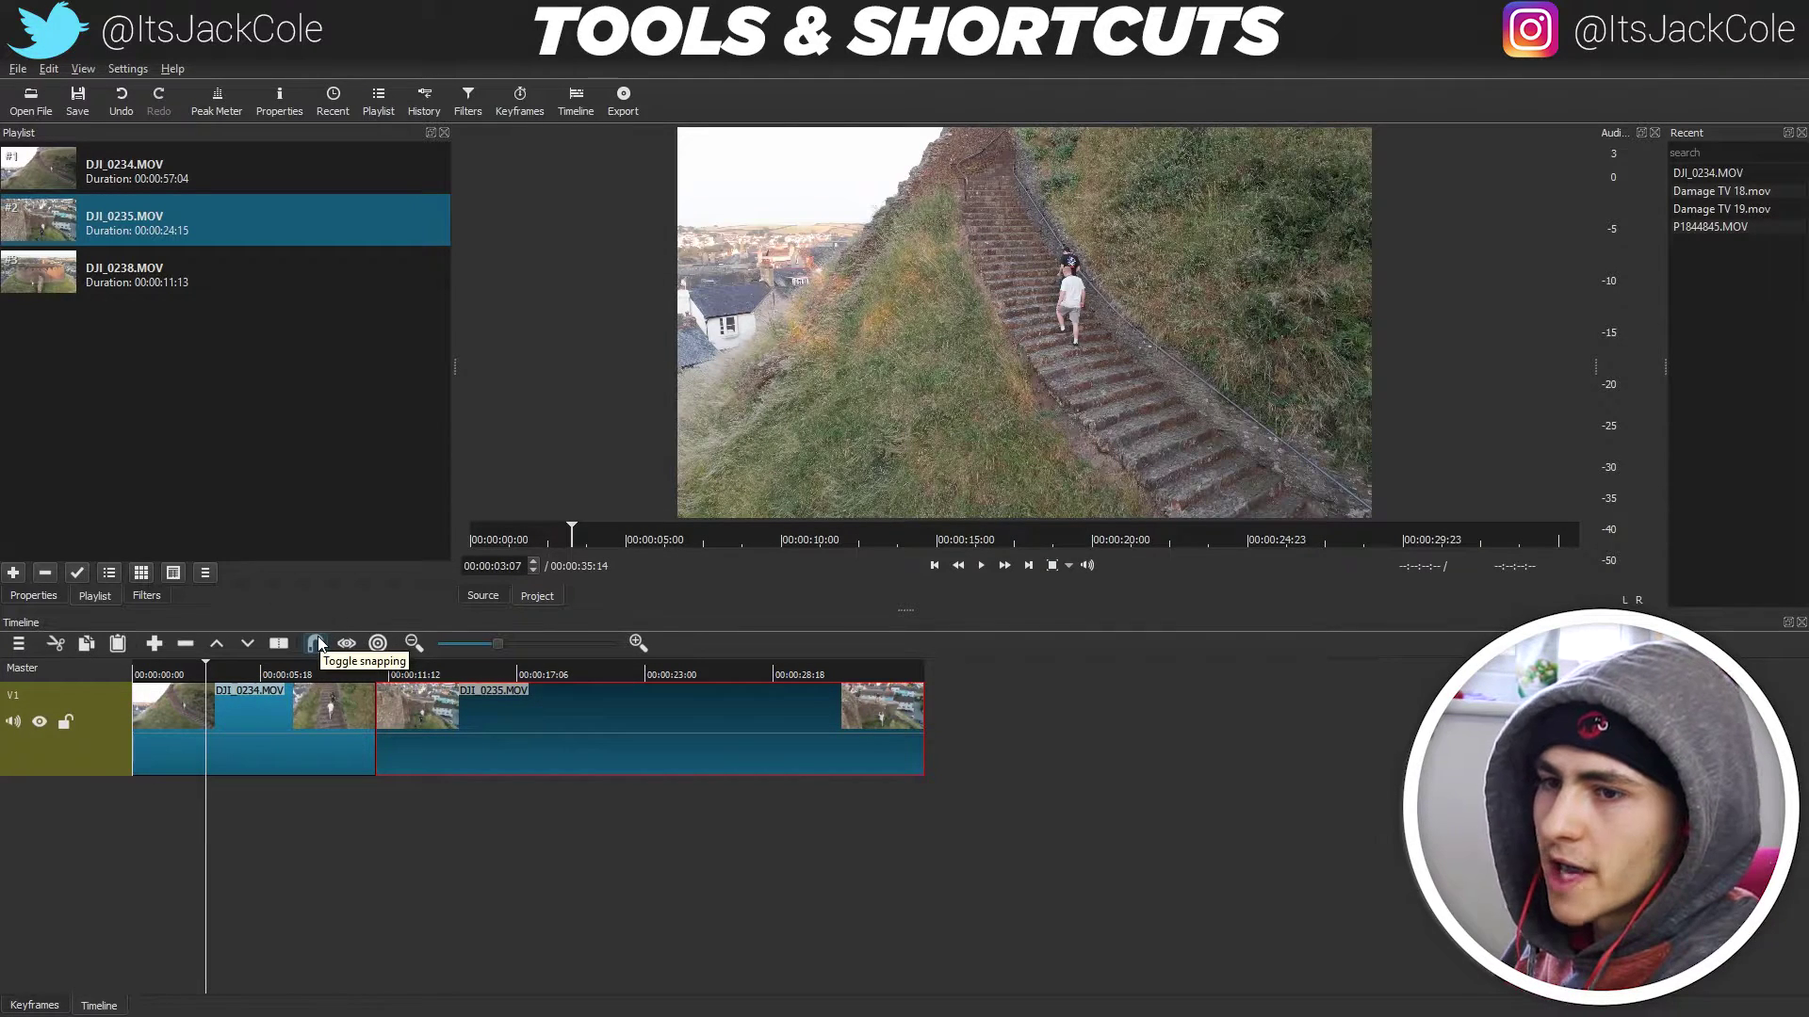
pyautogui.click(308, 655)
pyautogui.click(143, 675)
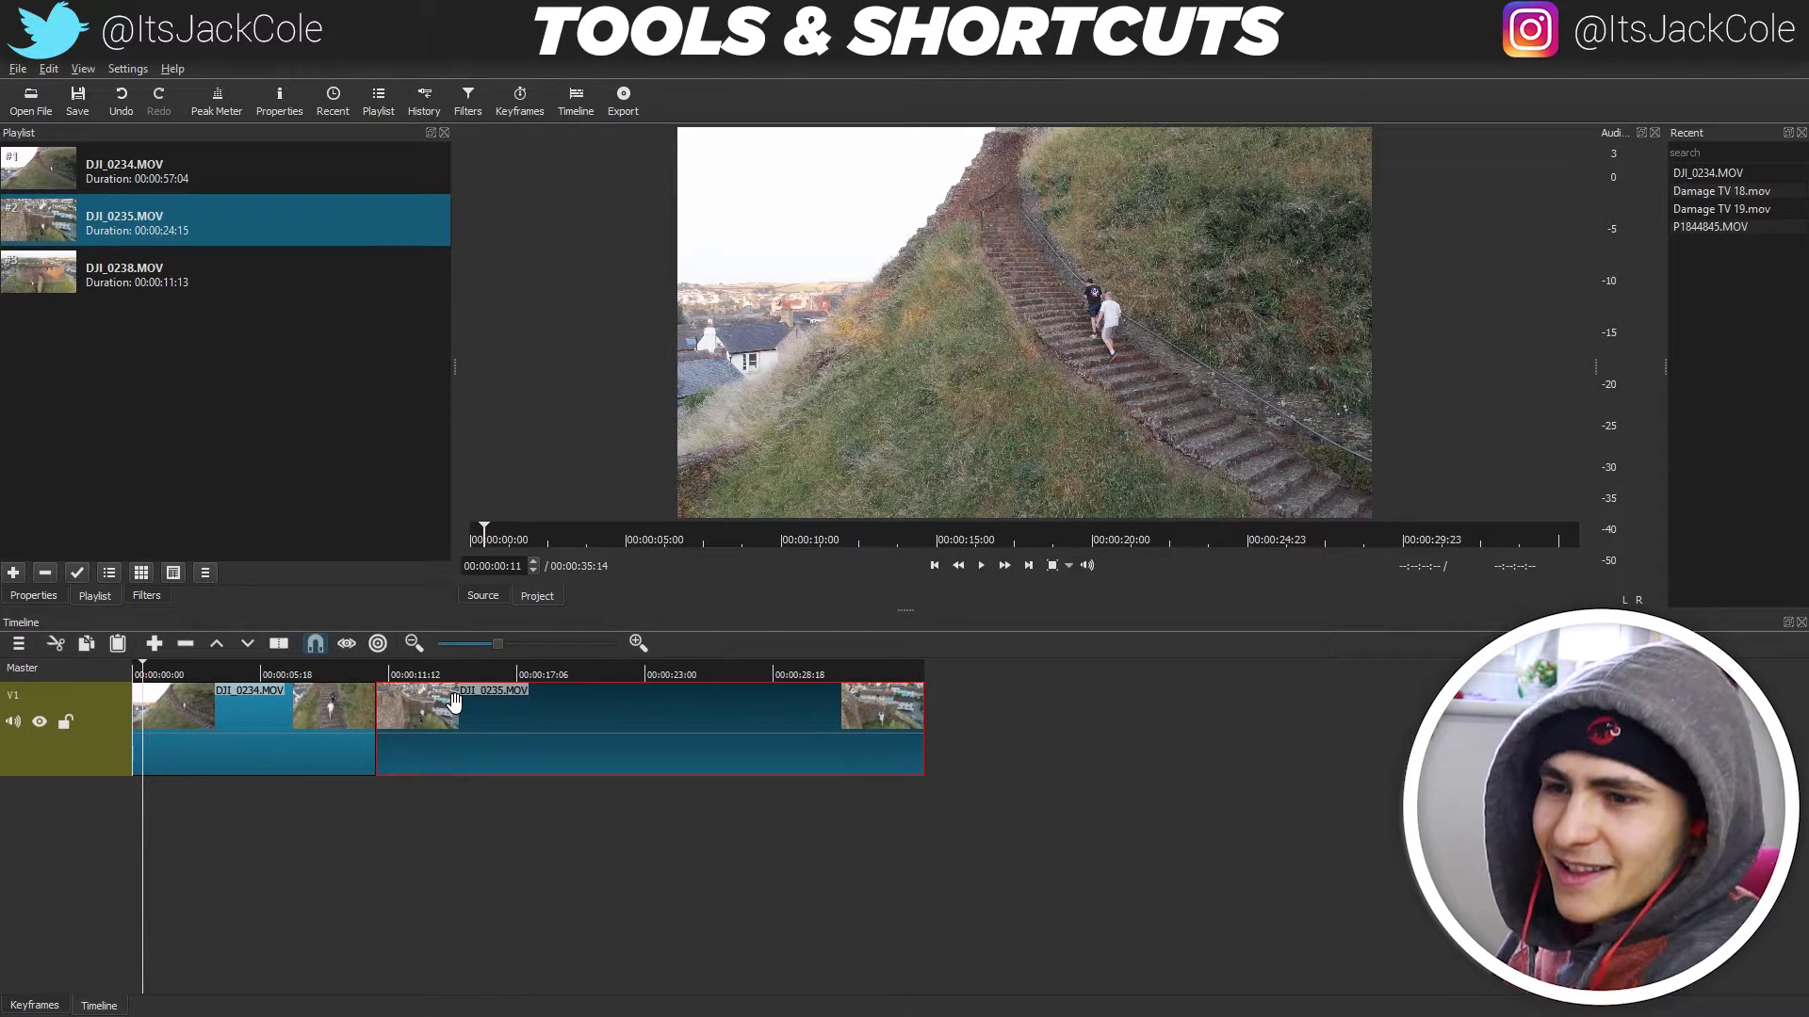
pyautogui.press('Delete')
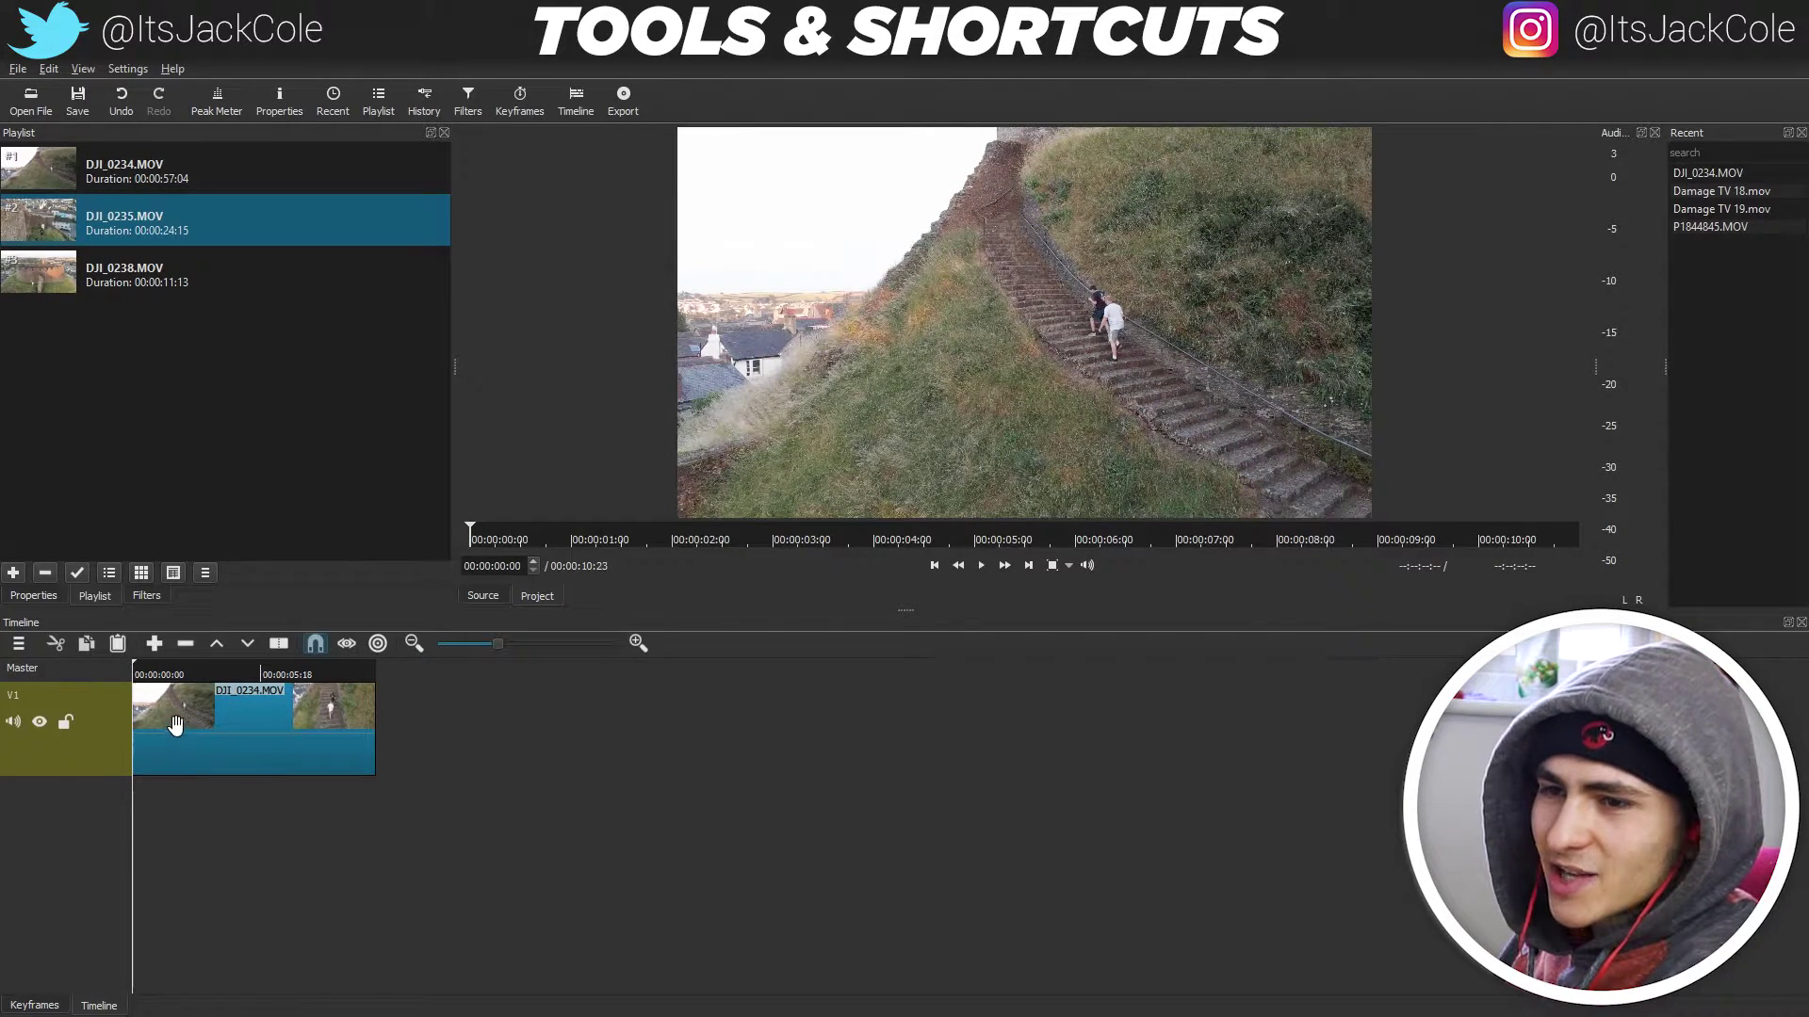
# Copy the trimmed DJI_0234.MOV clip and paste the duplicate at its end on track V1
pyautogui.click(169, 720)
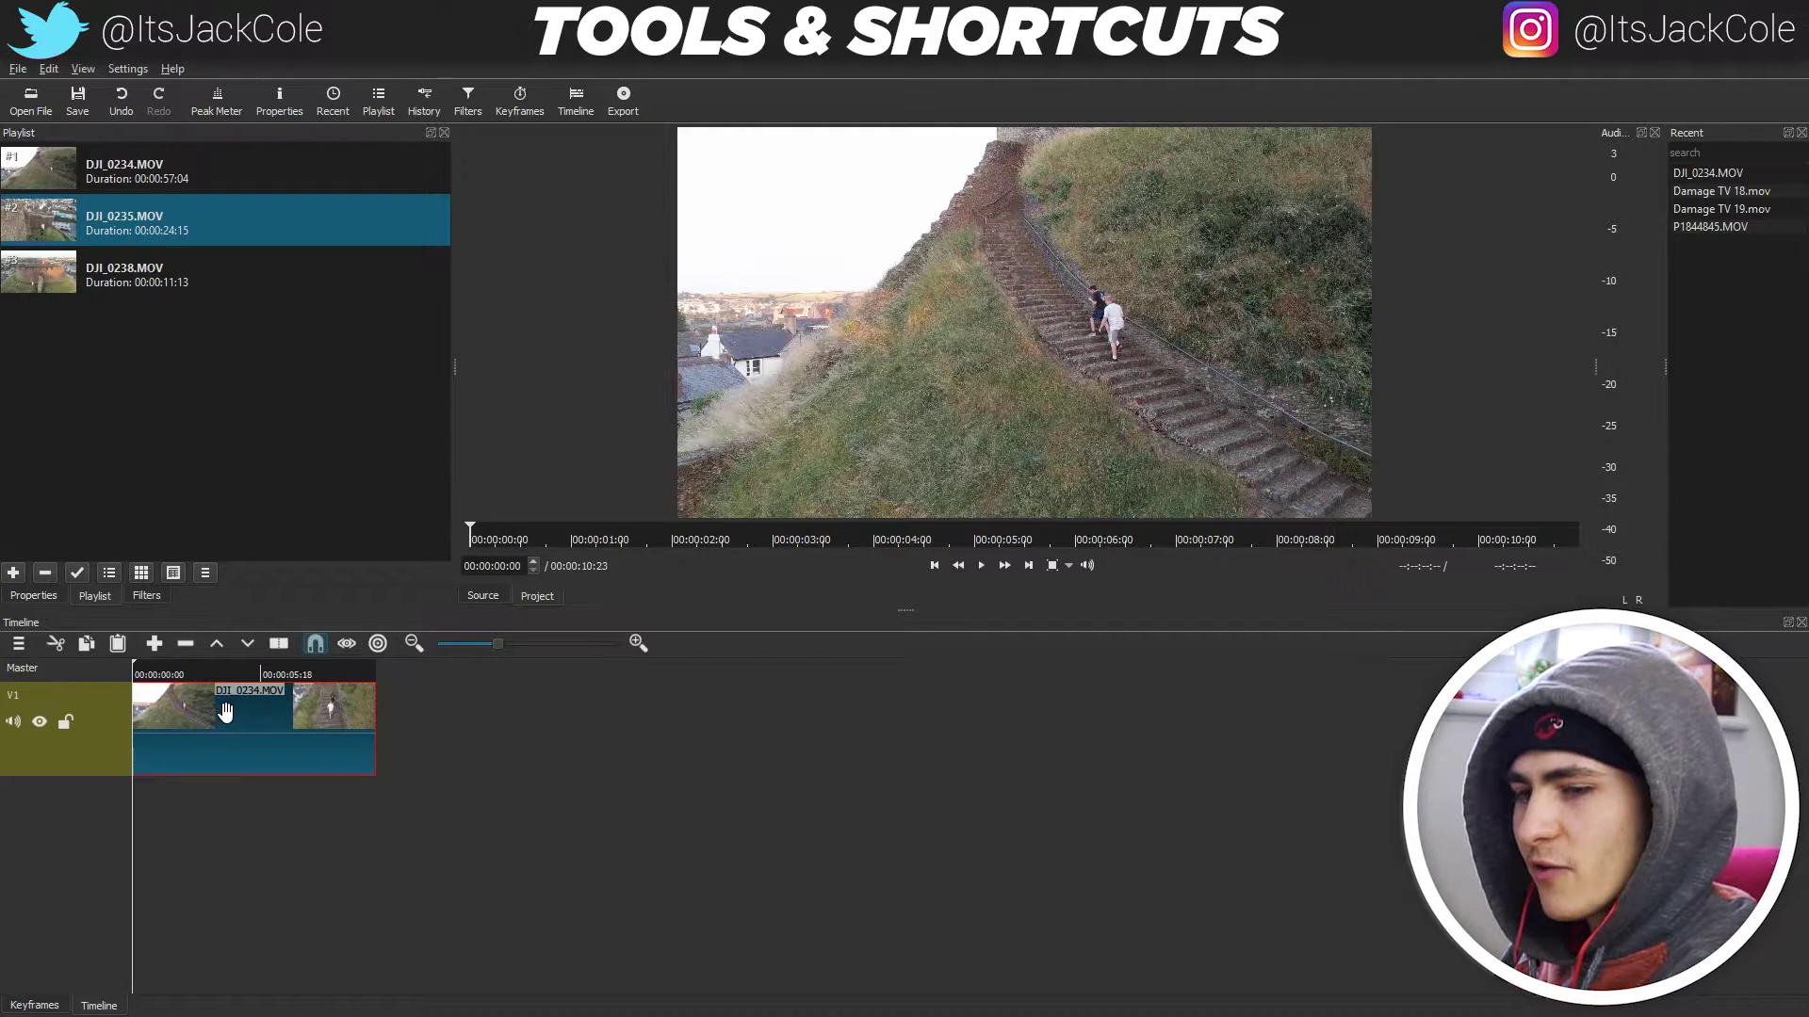
pyautogui.press('c')
pyautogui.click(388, 666)
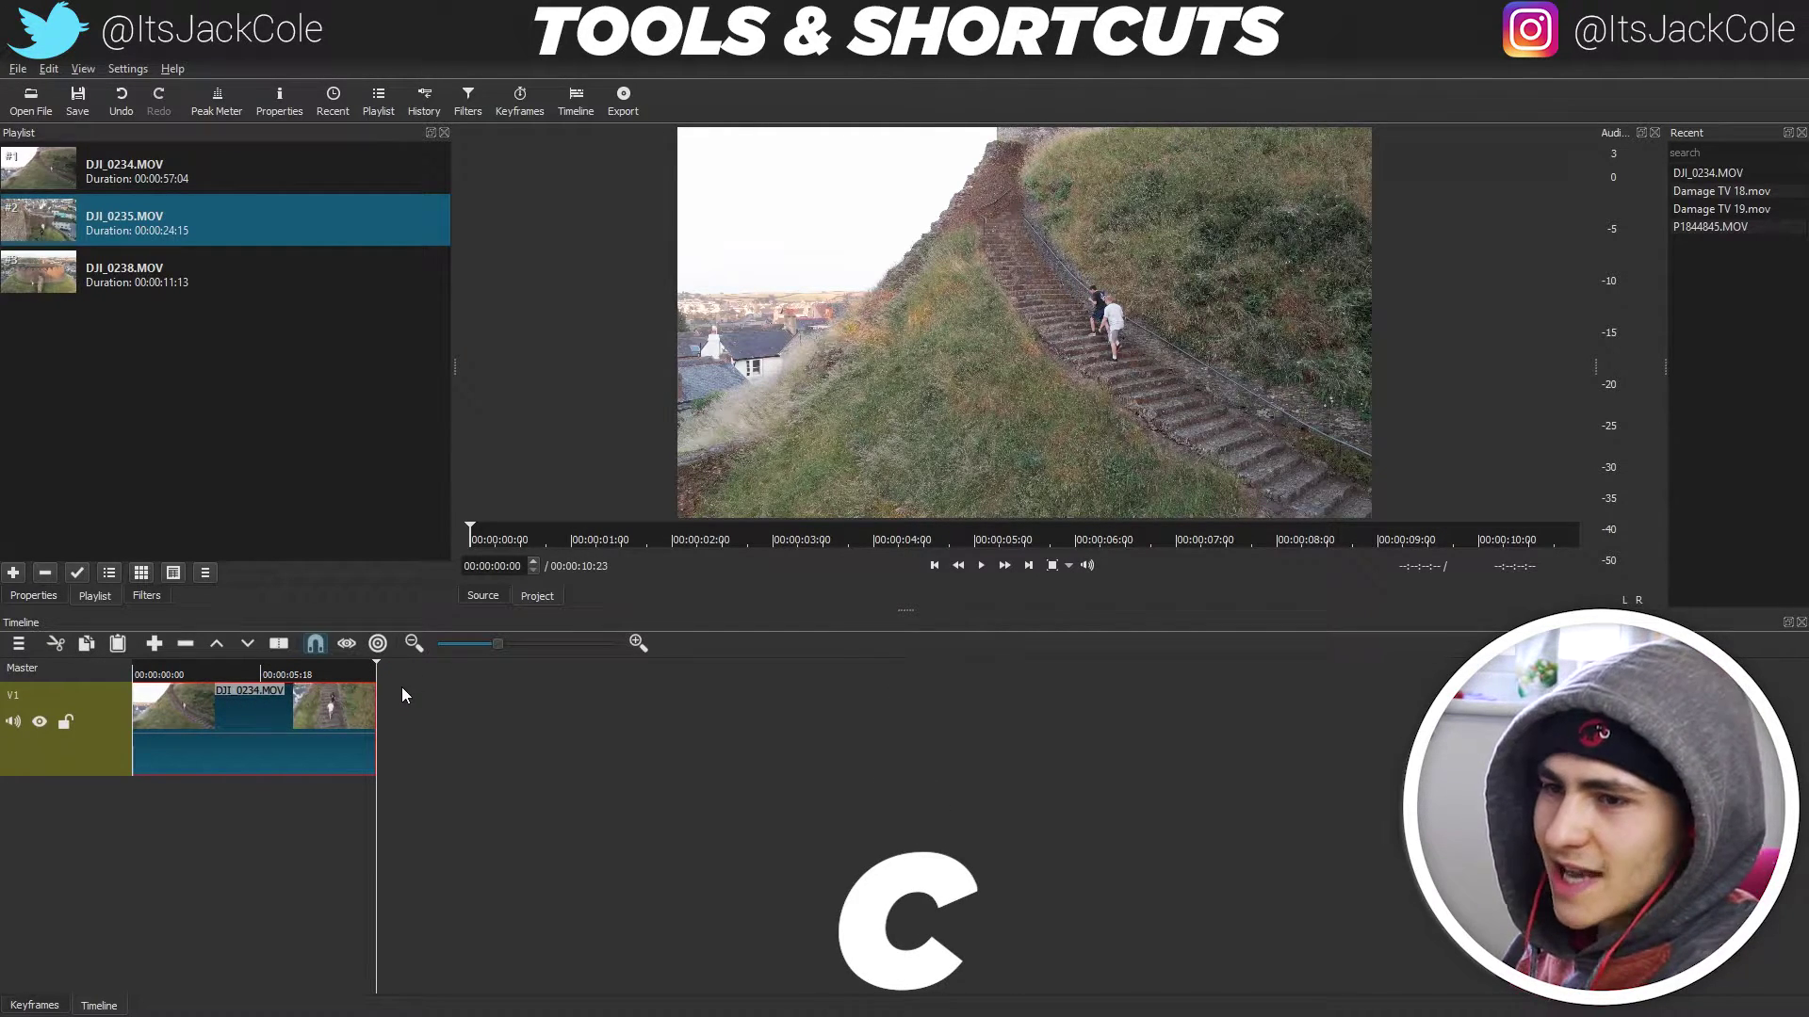
pyautogui.press('v')
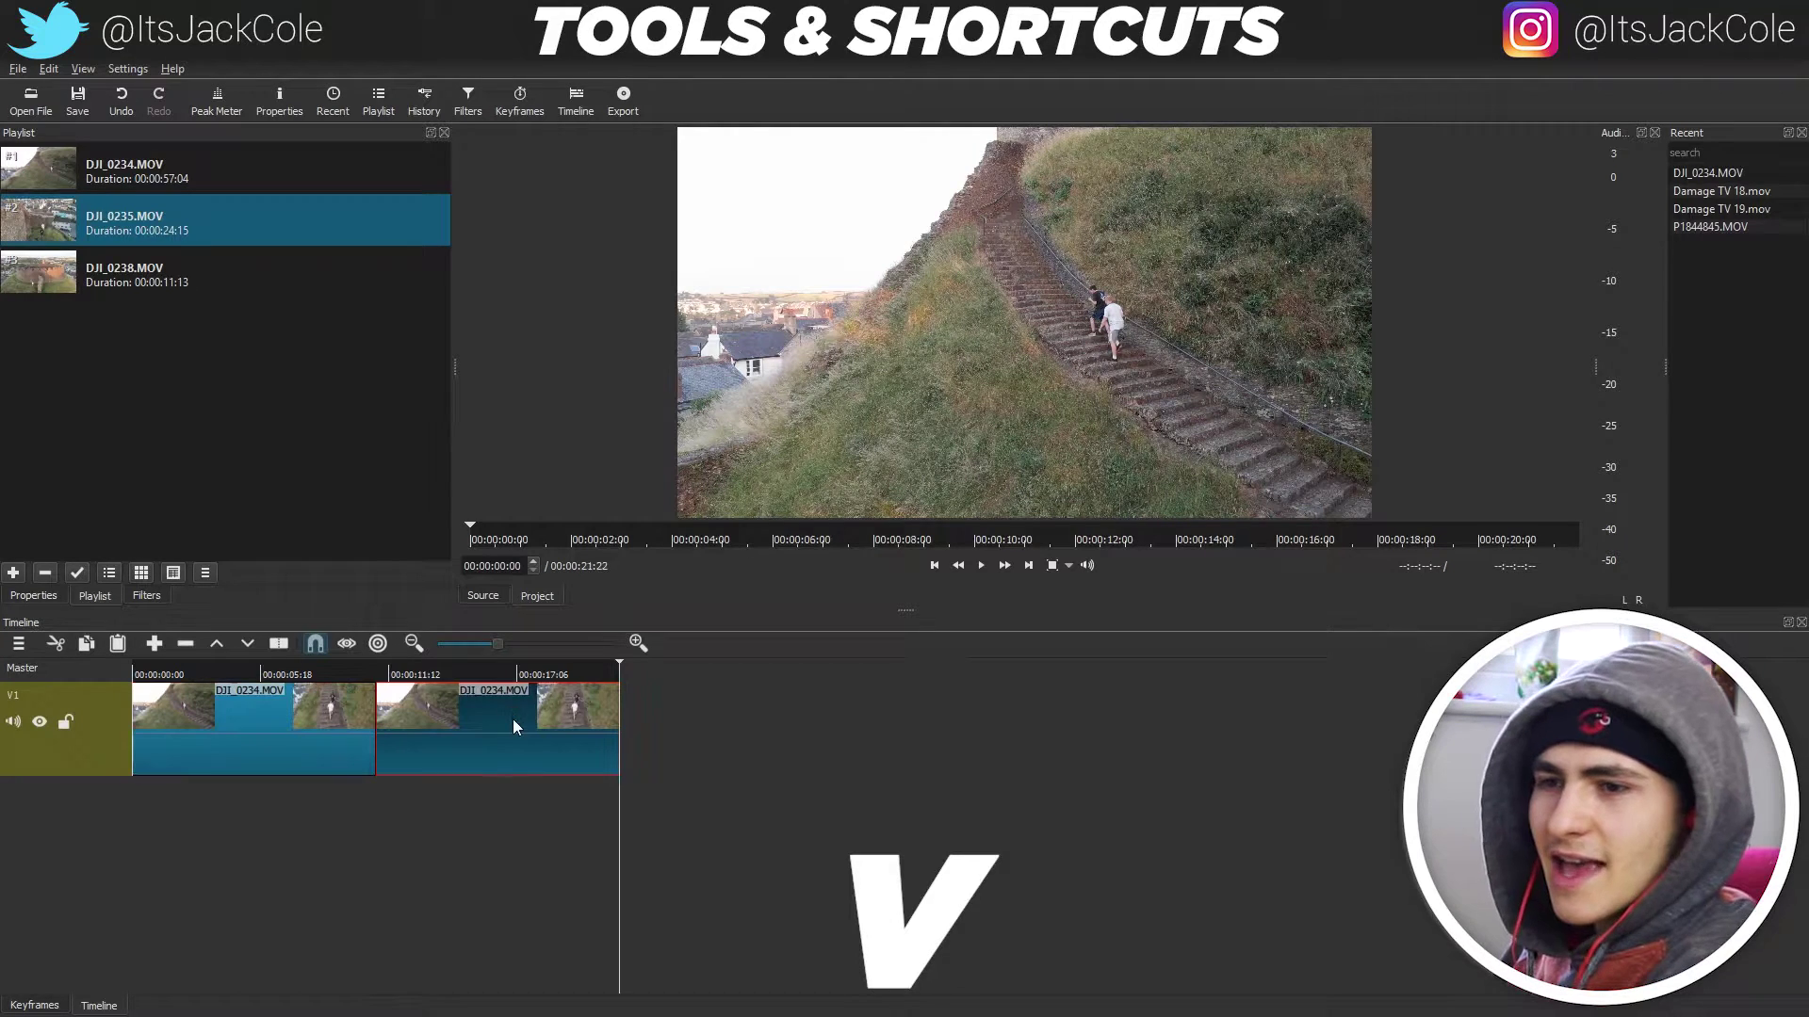
# Check the cut between the two DJI_0234.MOV clips and delete the pasted duplicate
pyautogui.moveTo(501, 673); pyautogui.dragTo(381, 692)
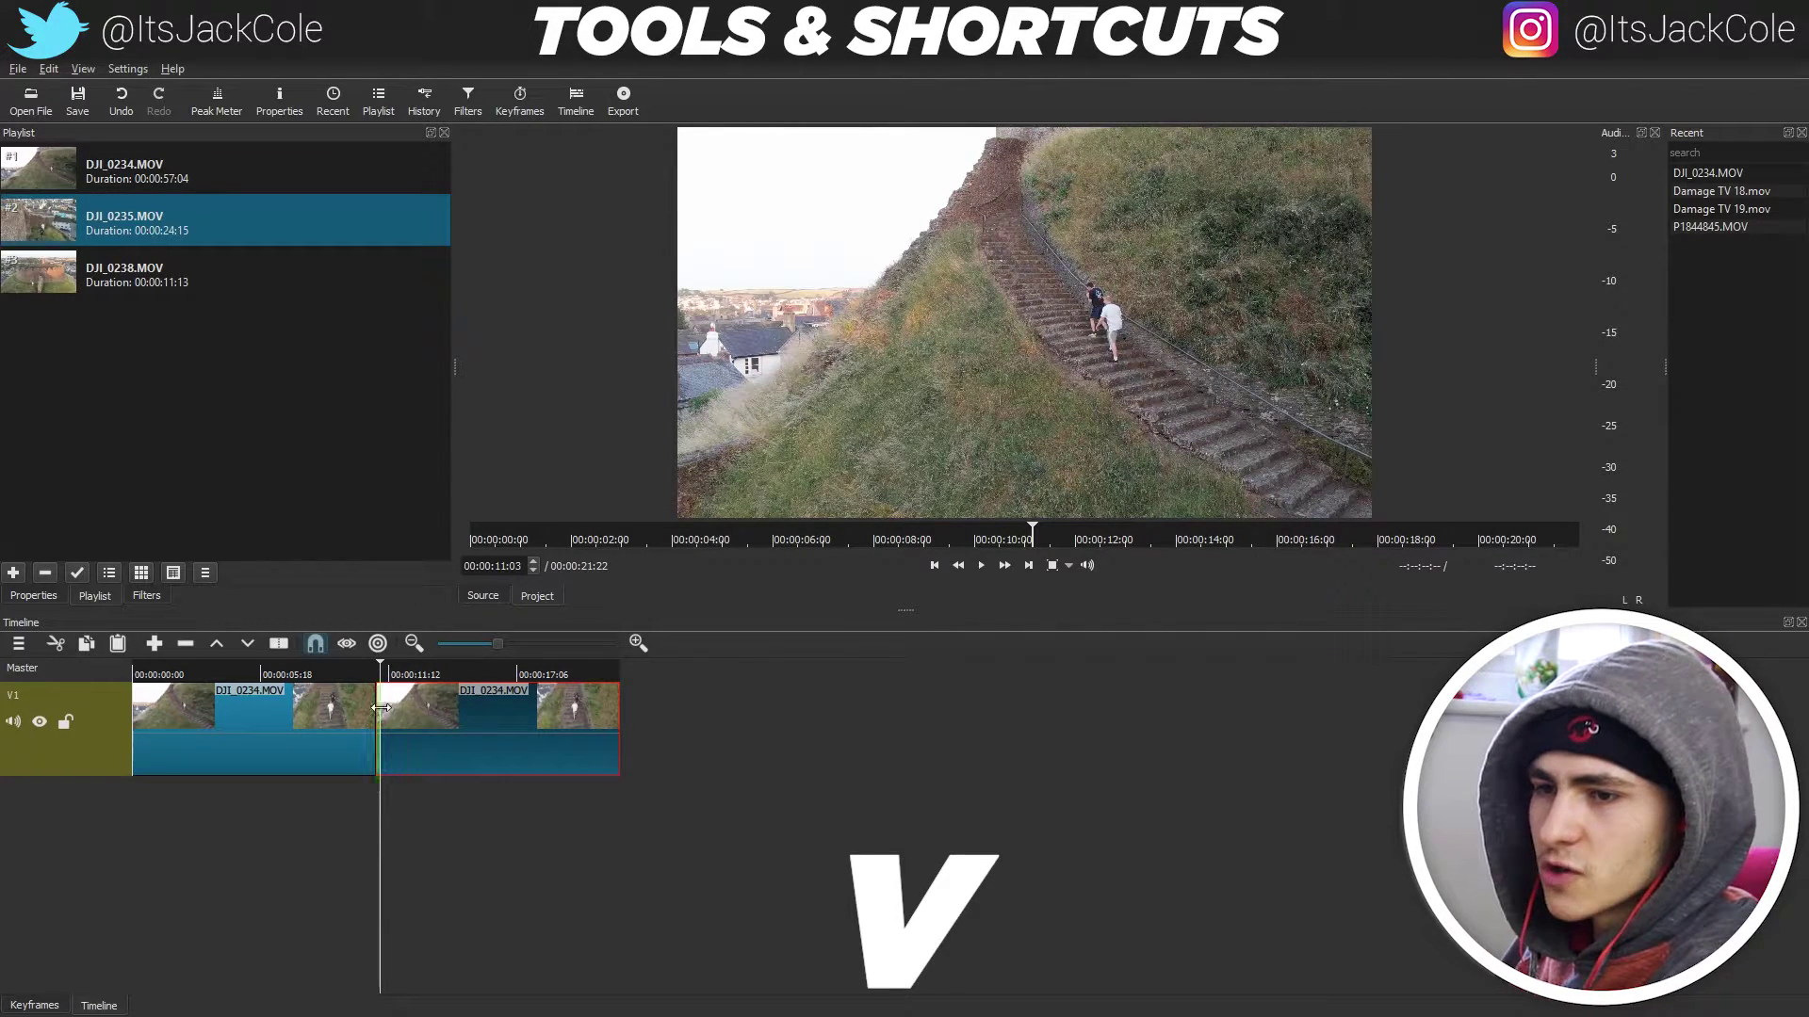
pyautogui.click(377, 674)
pyautogui.moveTo(377, 674); pyautogui.dragTo(380, 674)
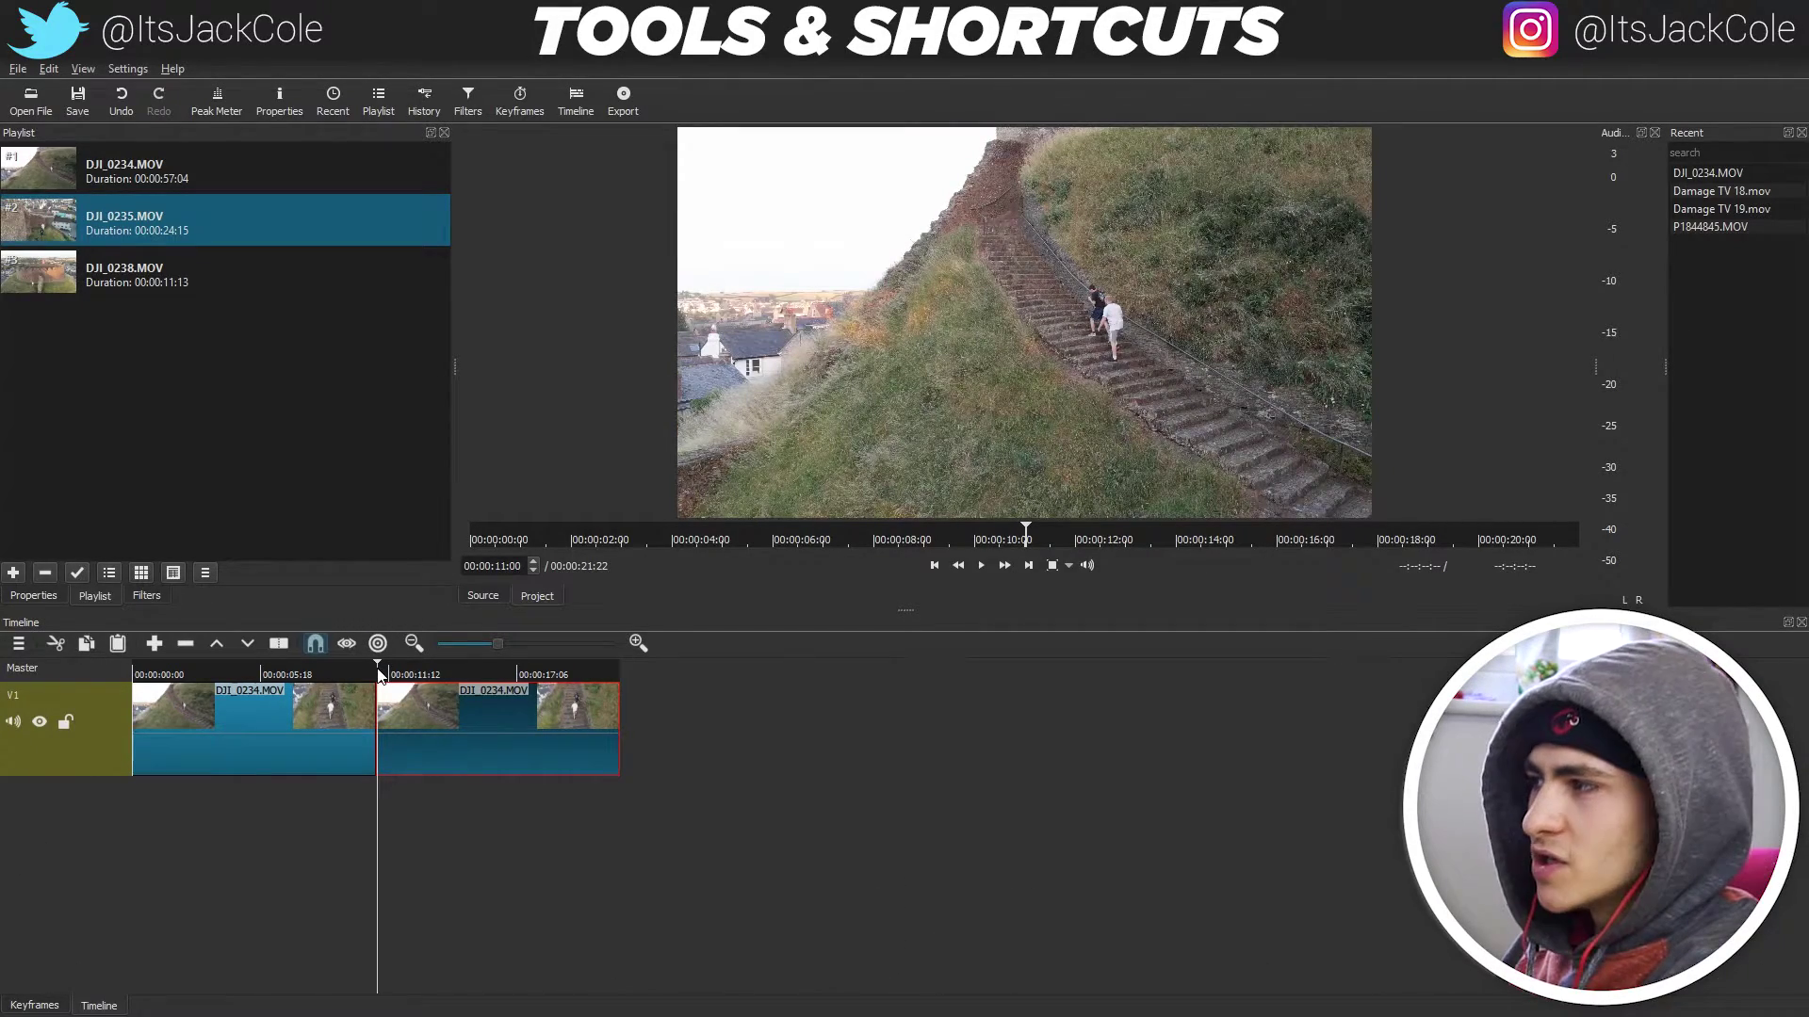
pyautogui.click(397, 674)
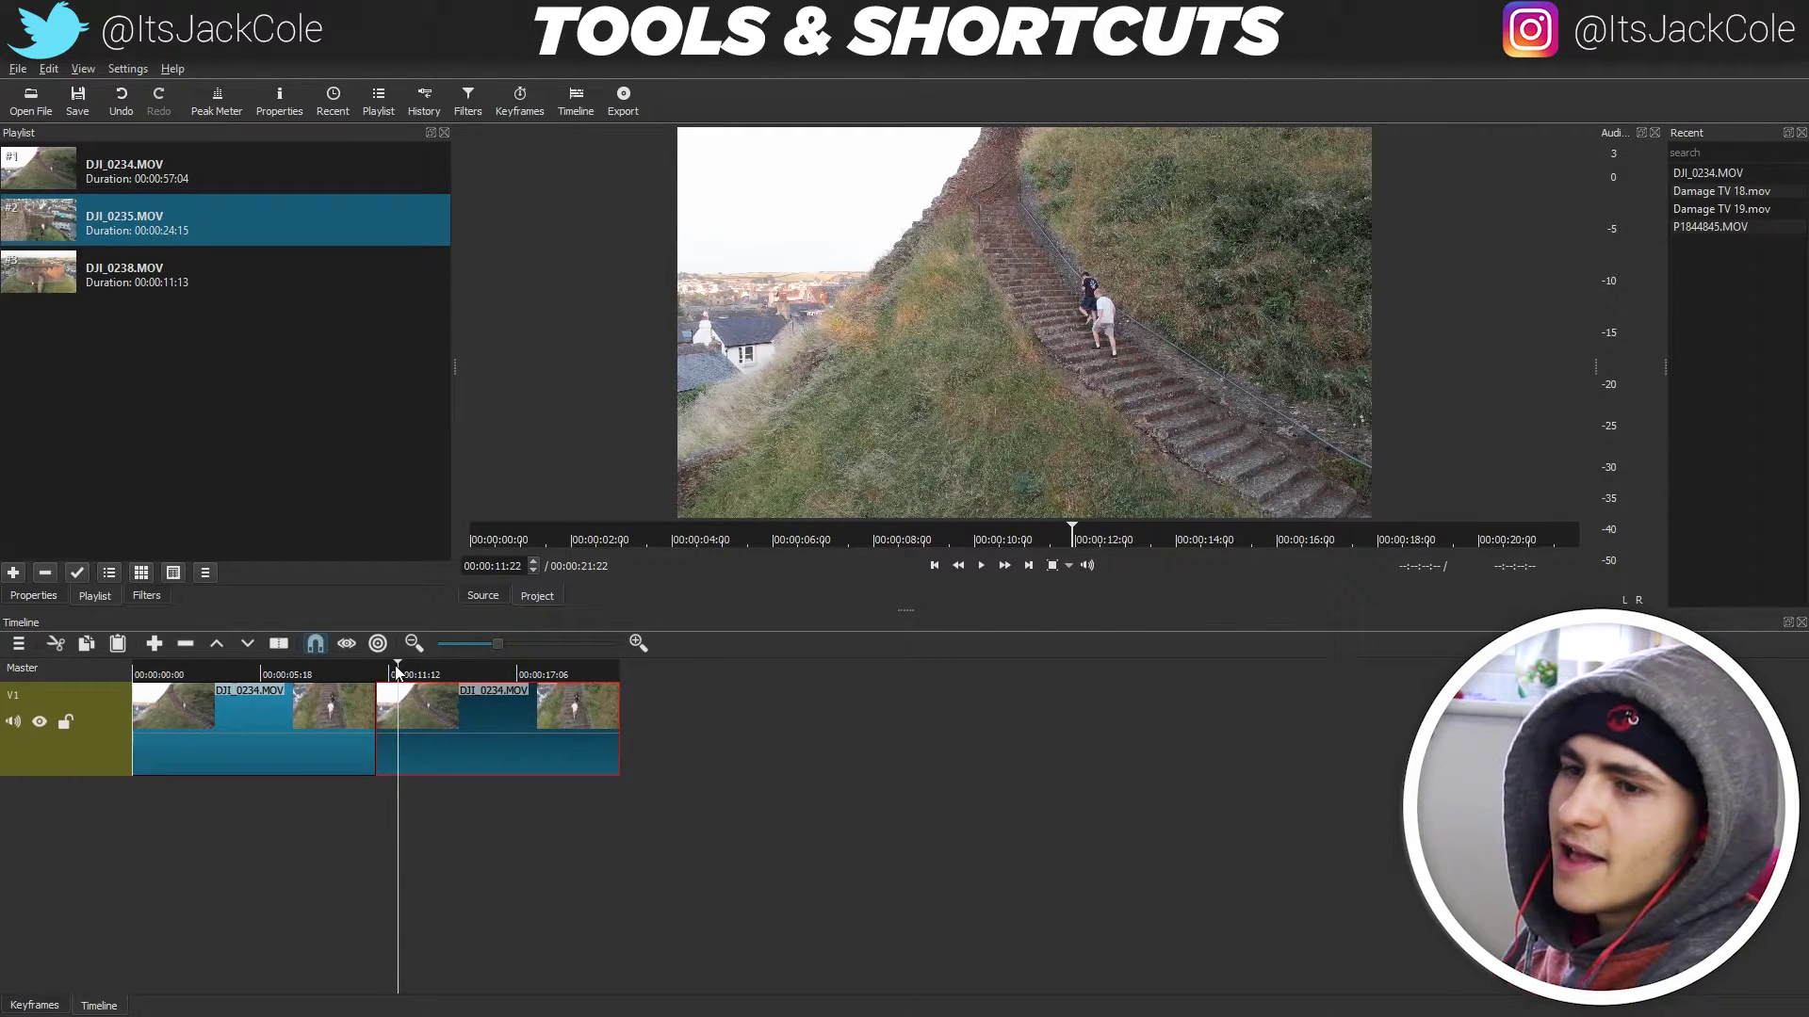
pyautogui.press('Delete')
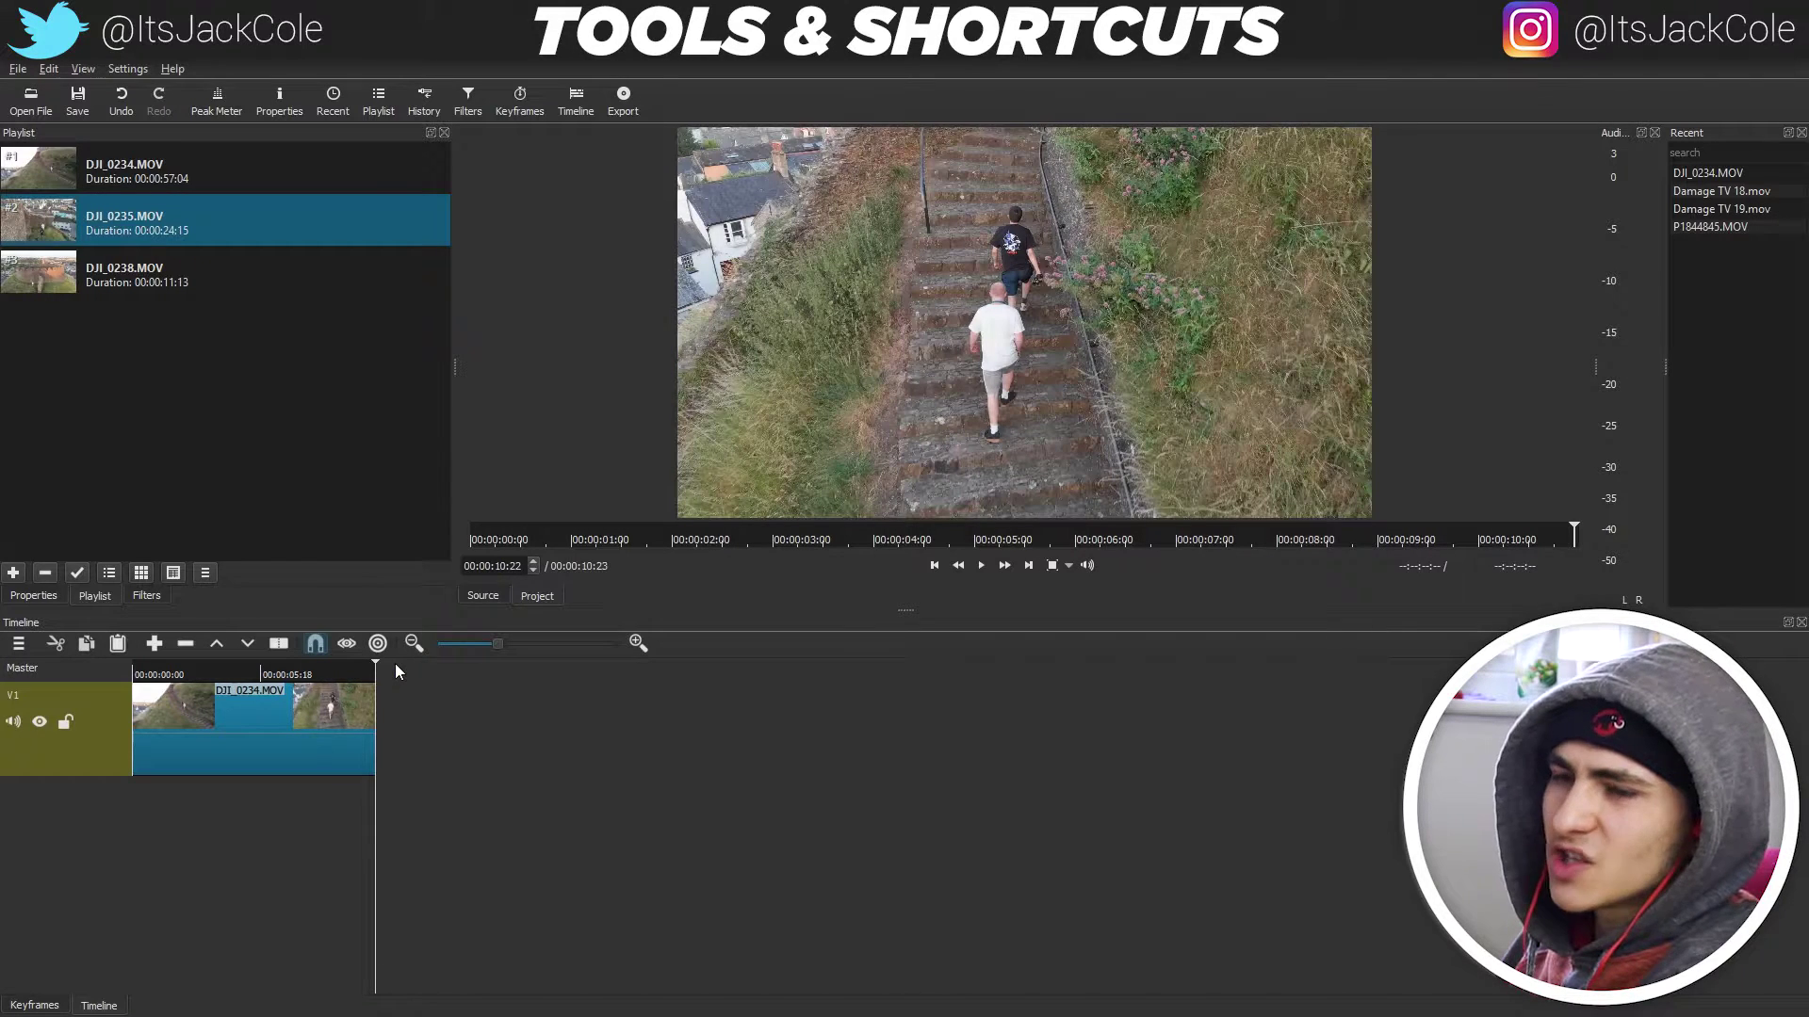
# Append a duplicate of the DJI_0234.MOV clip to the end of track V1
pyautogui.press('Home')
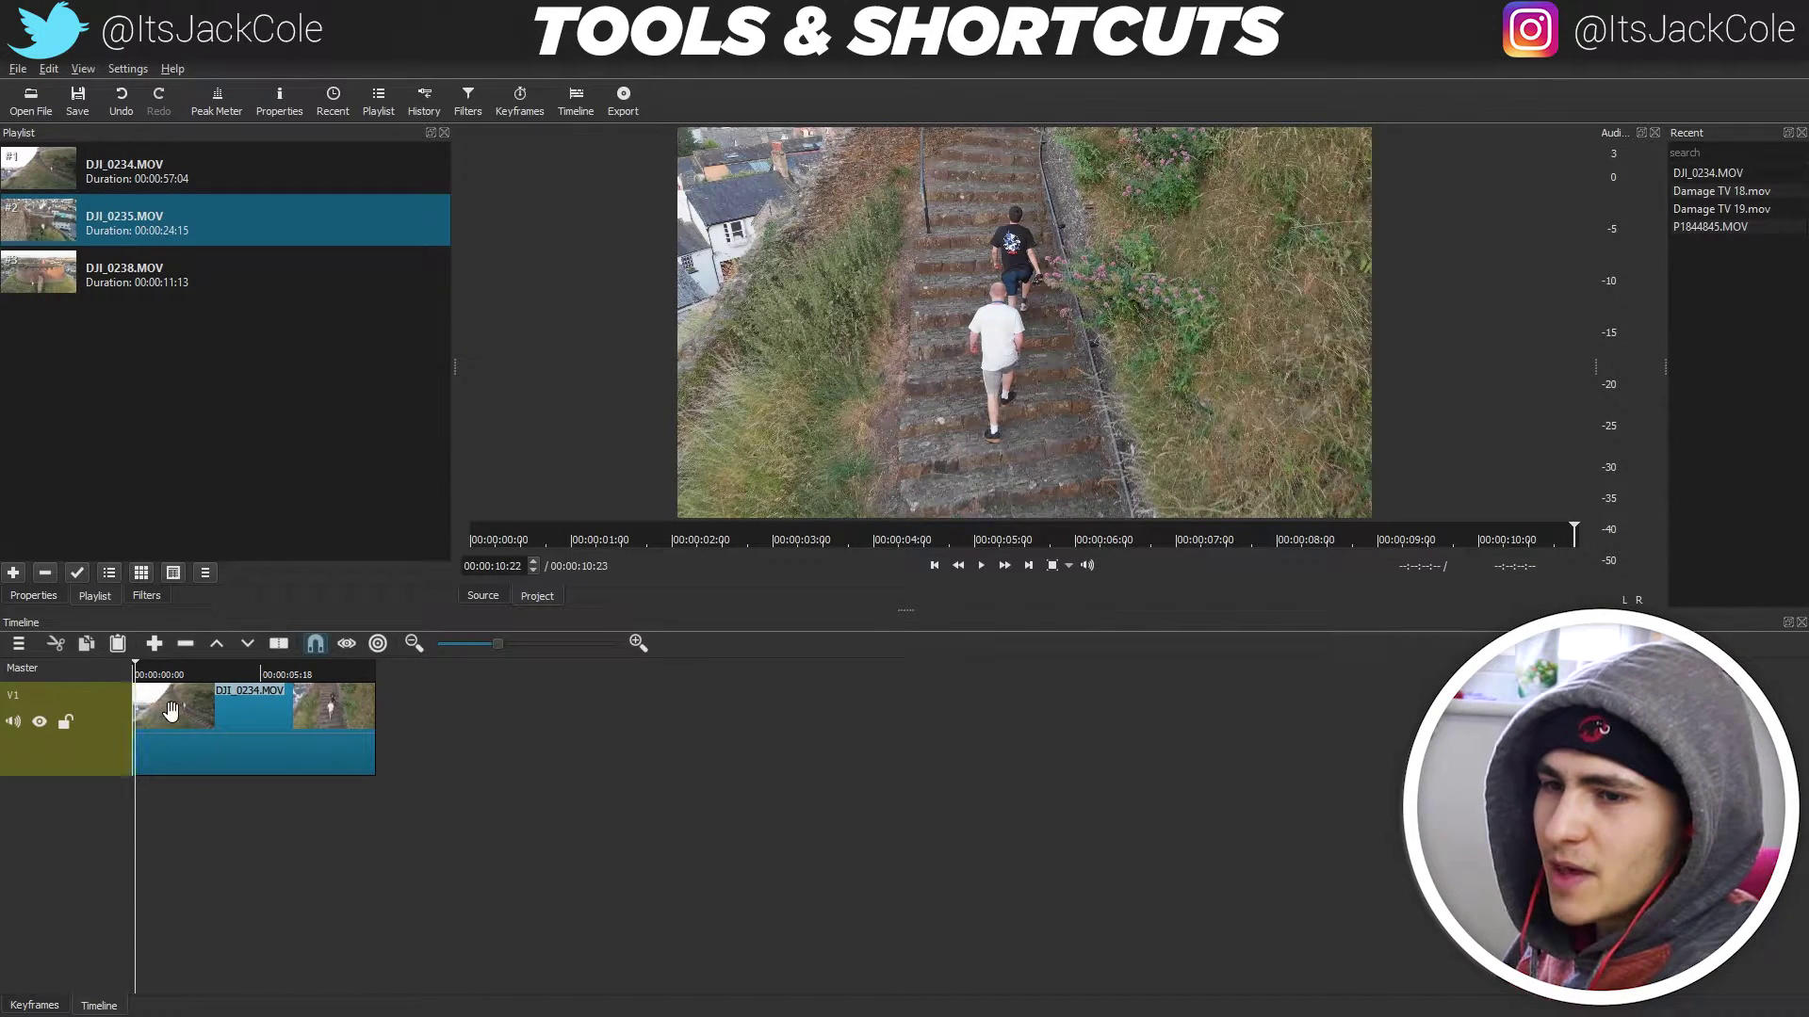
pyautogui.click(152, 715)
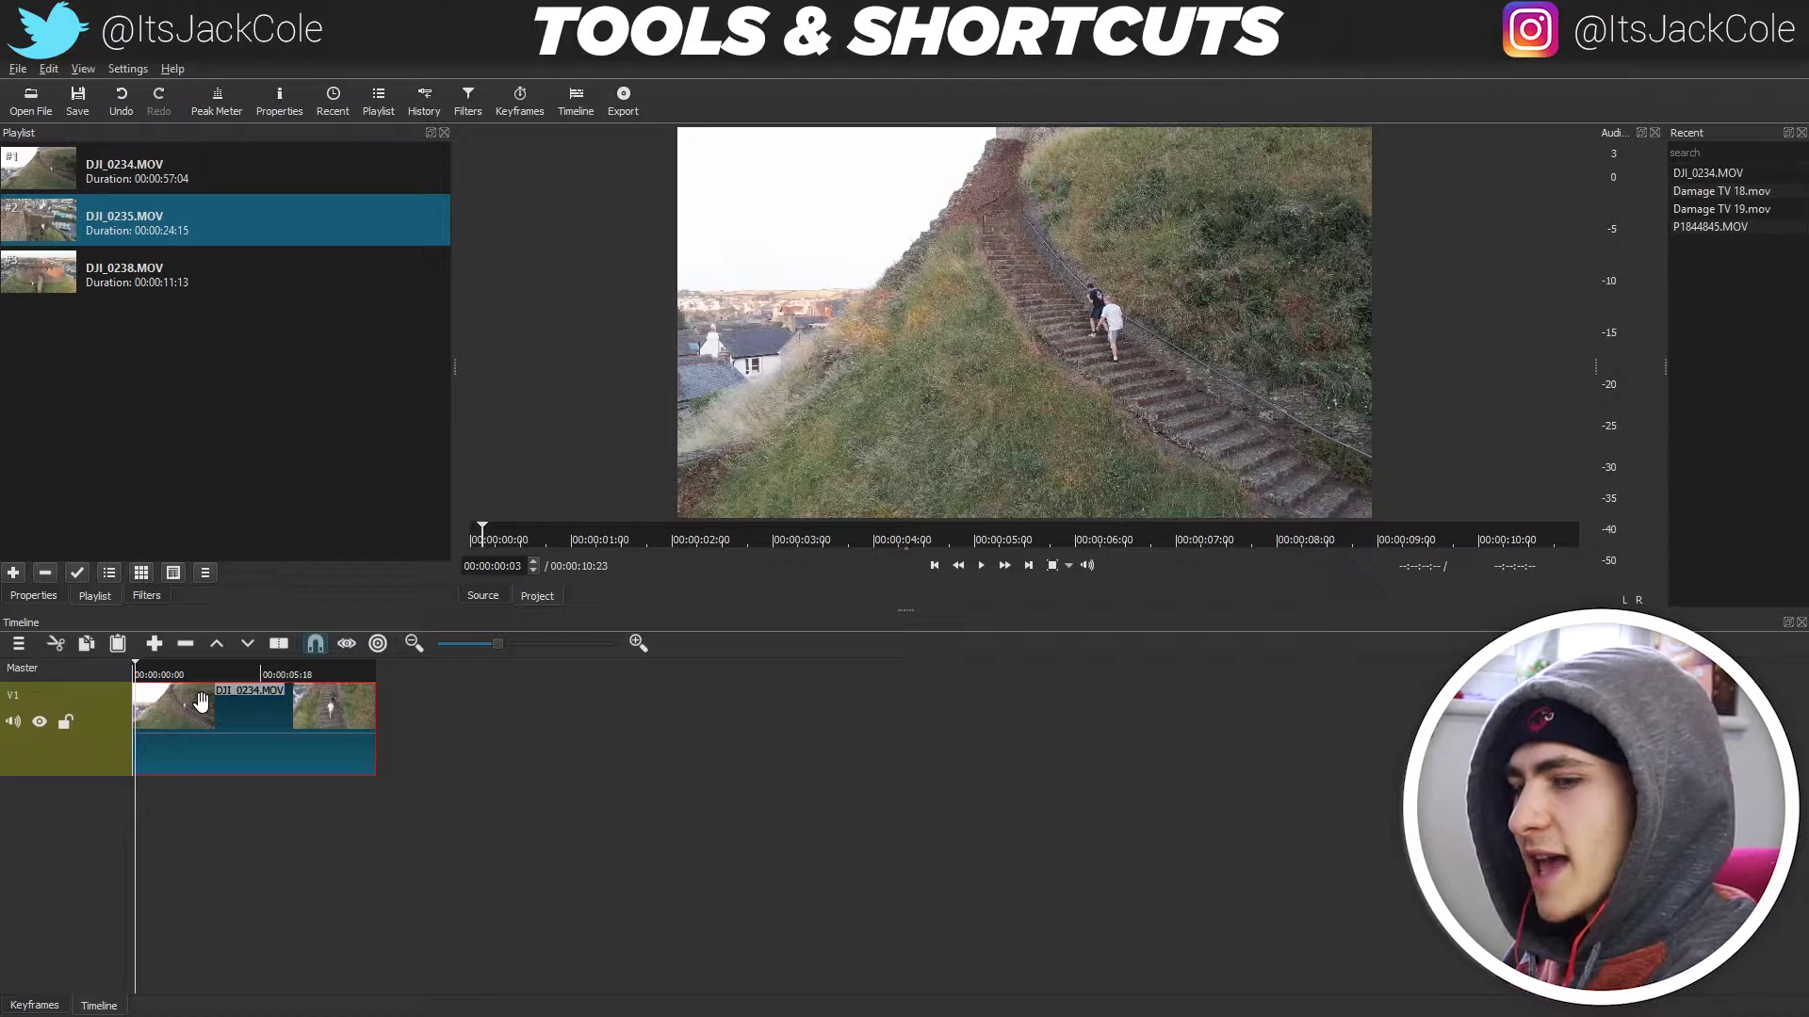
pyautogui.press('a')
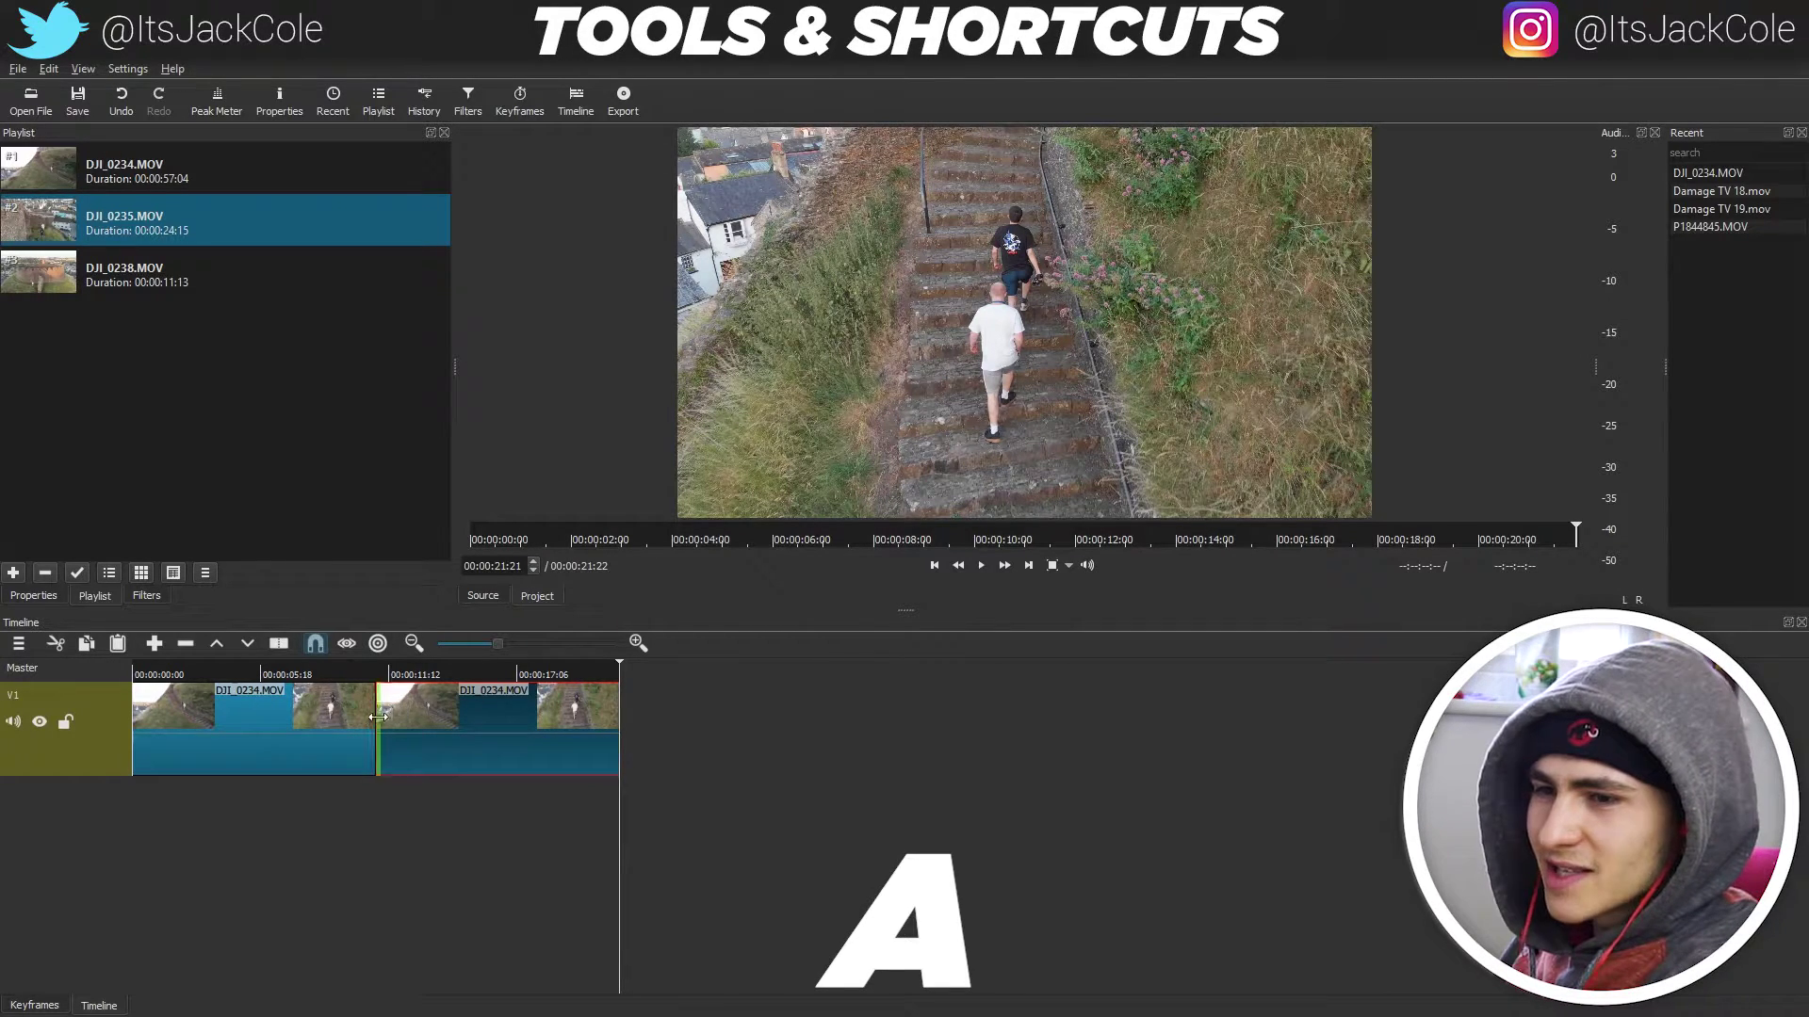
pyautogui.click(425, 675)
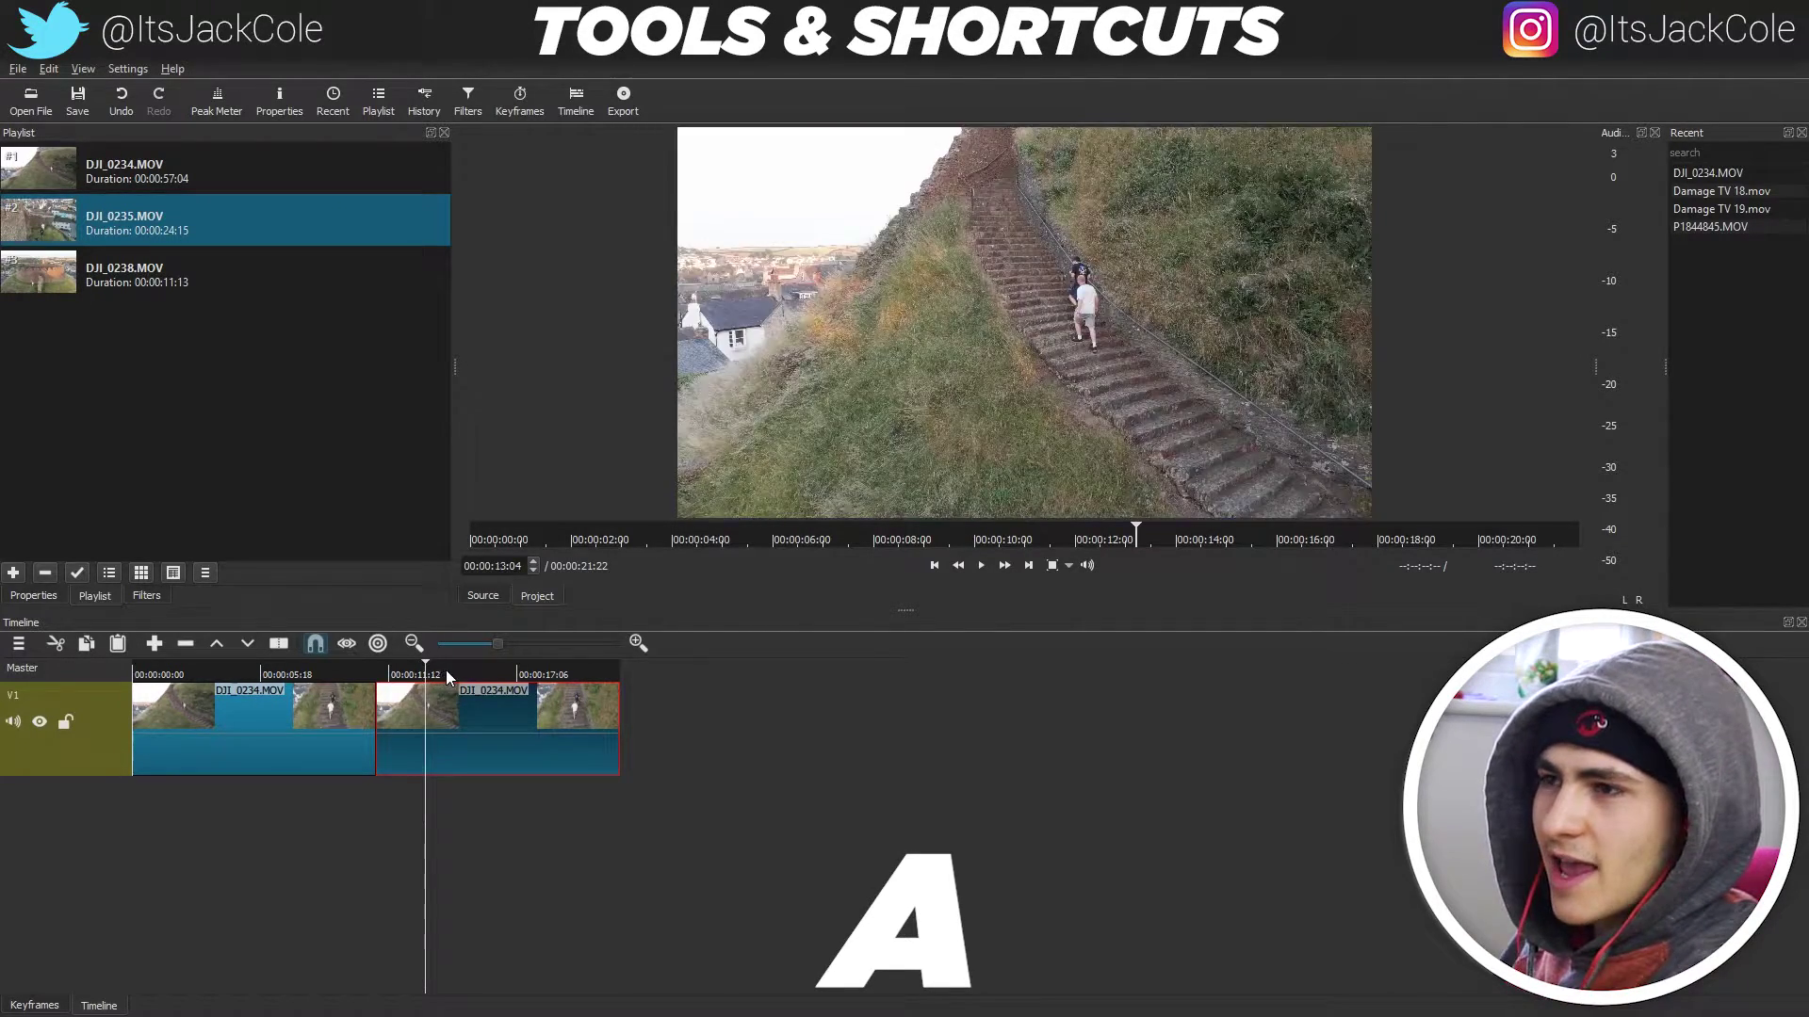
# Lift the first DJI_0234.MOV clip off track V1, fill its gap with the second clip, and undo both changes
pyautogui.click(287, 714)
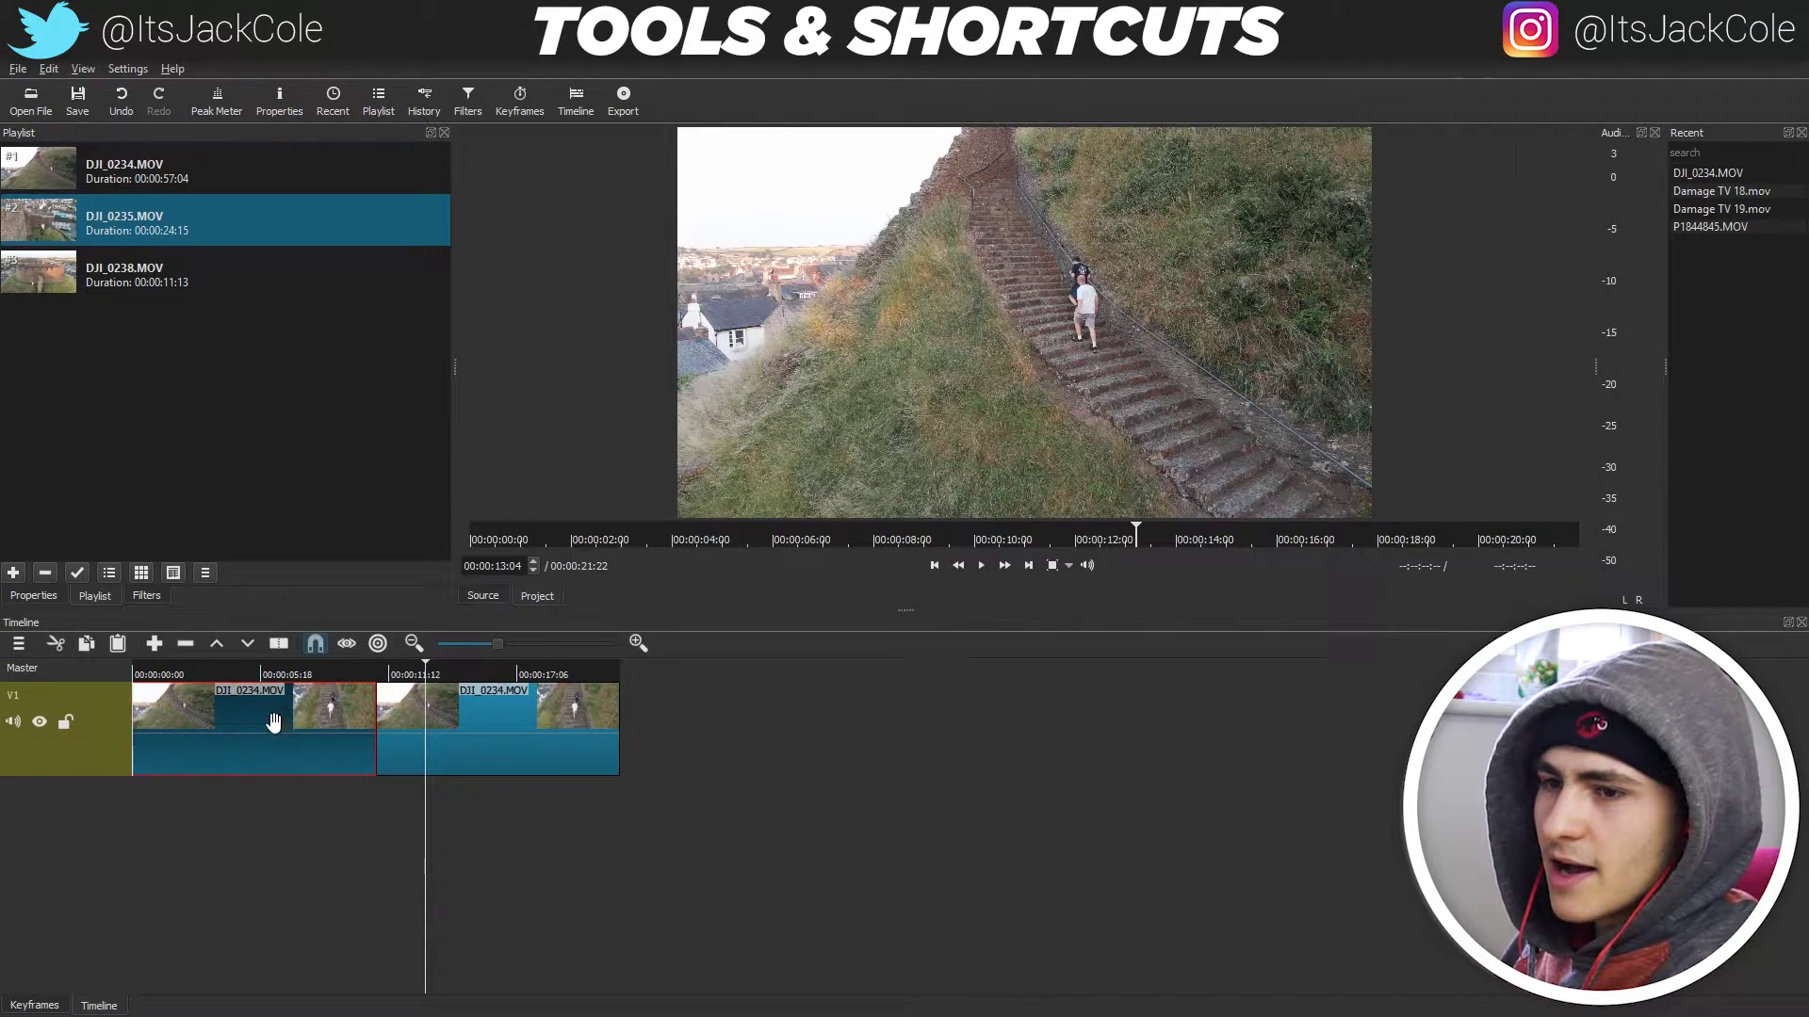
pyautogui.moveTo(344, 677); pyautogui.dragTo(137, 688)
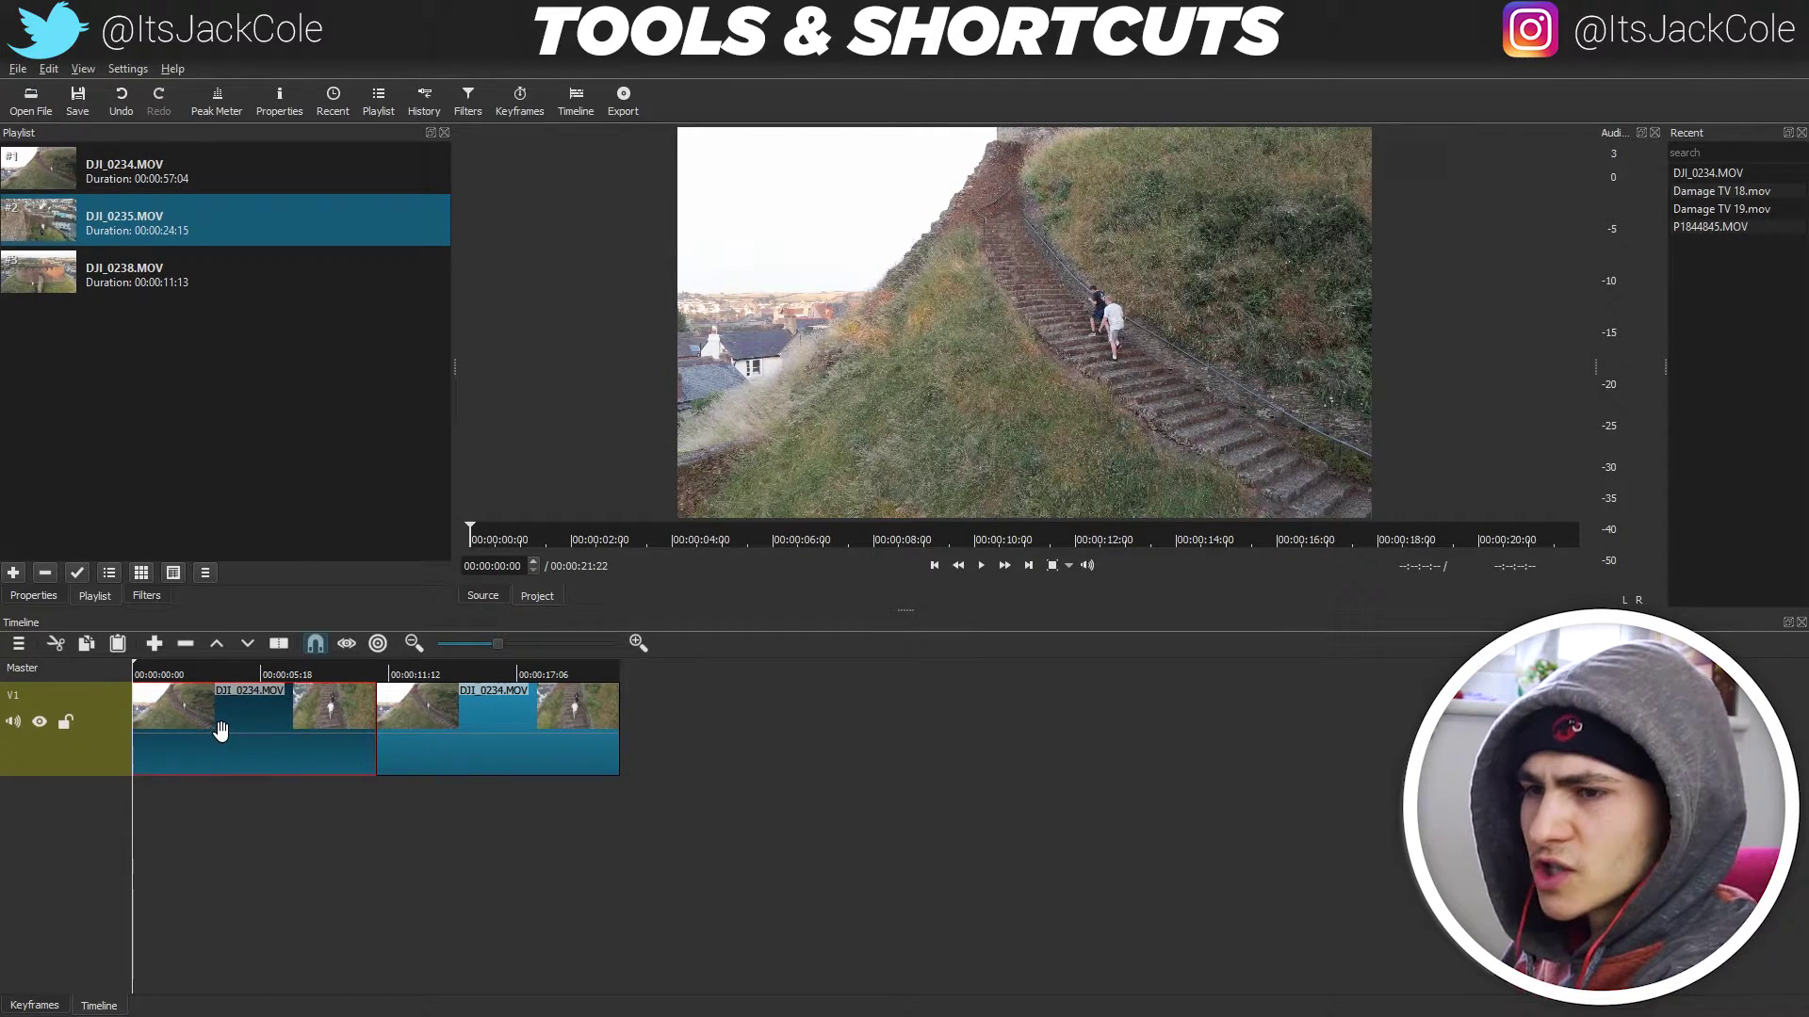
pyautogui.press('z')
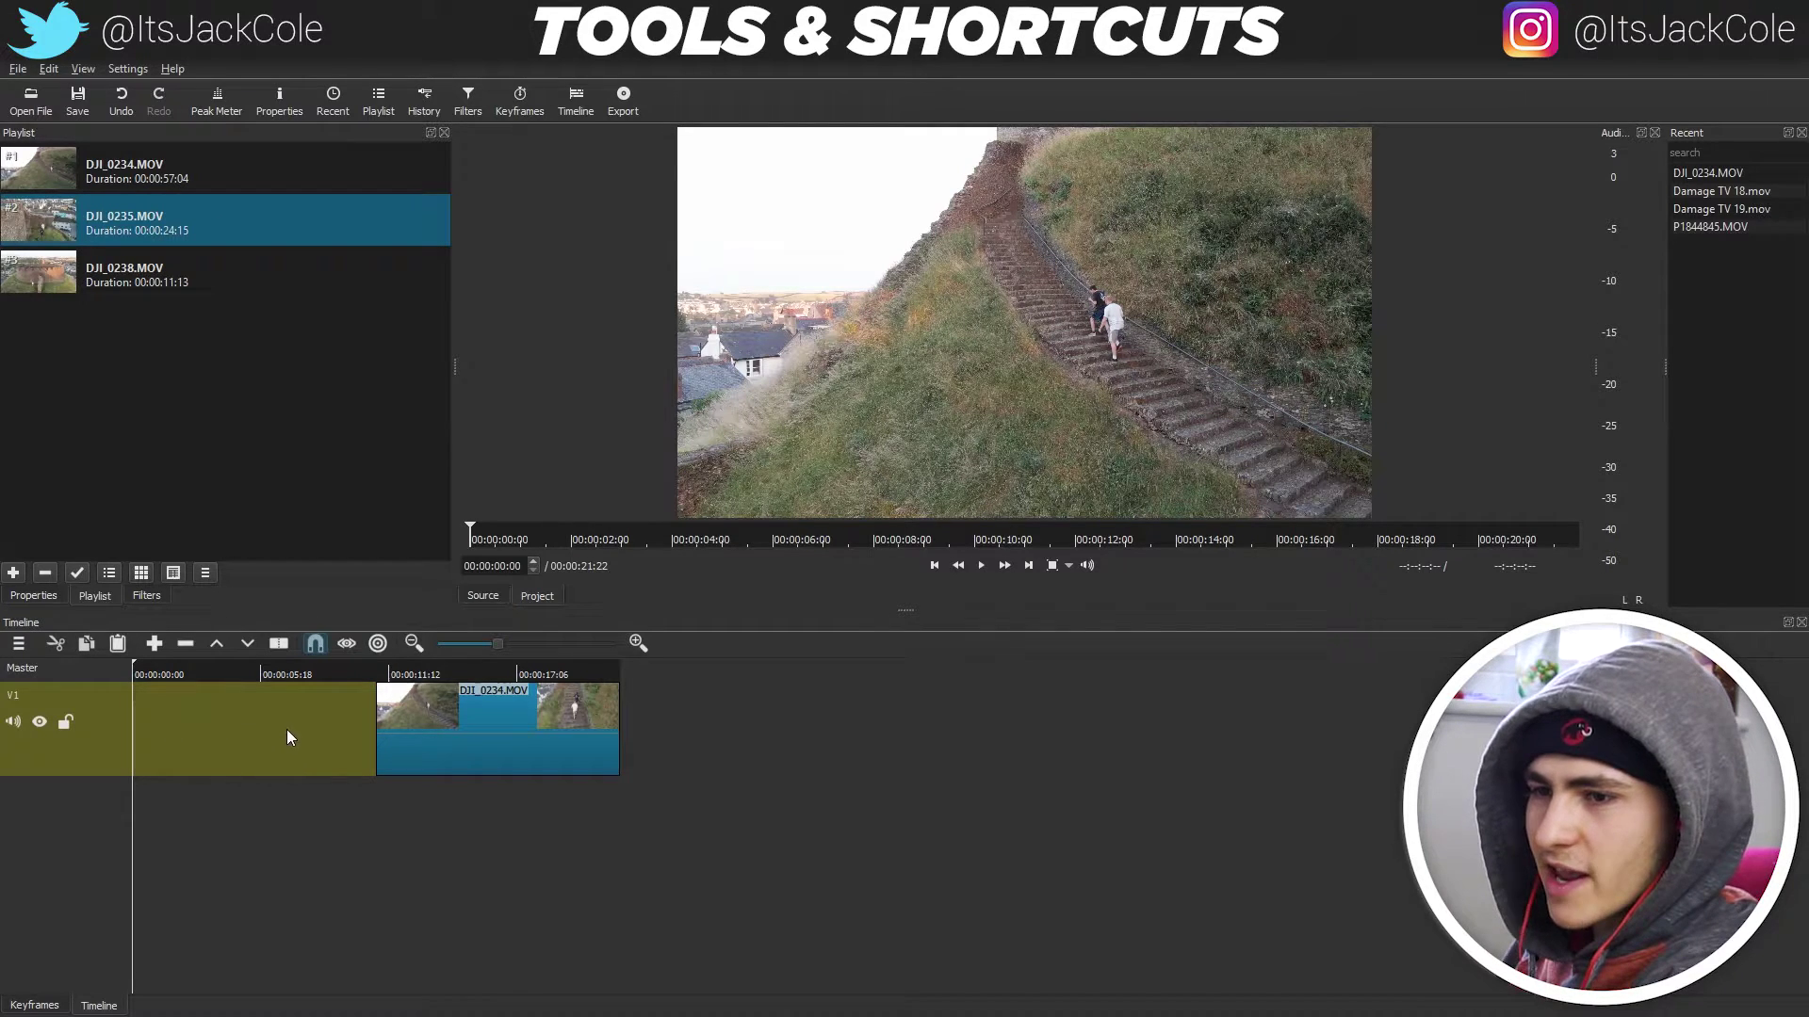
pyautogui.moveTo(442, 728); pyautogui.dragTo(167, 731)
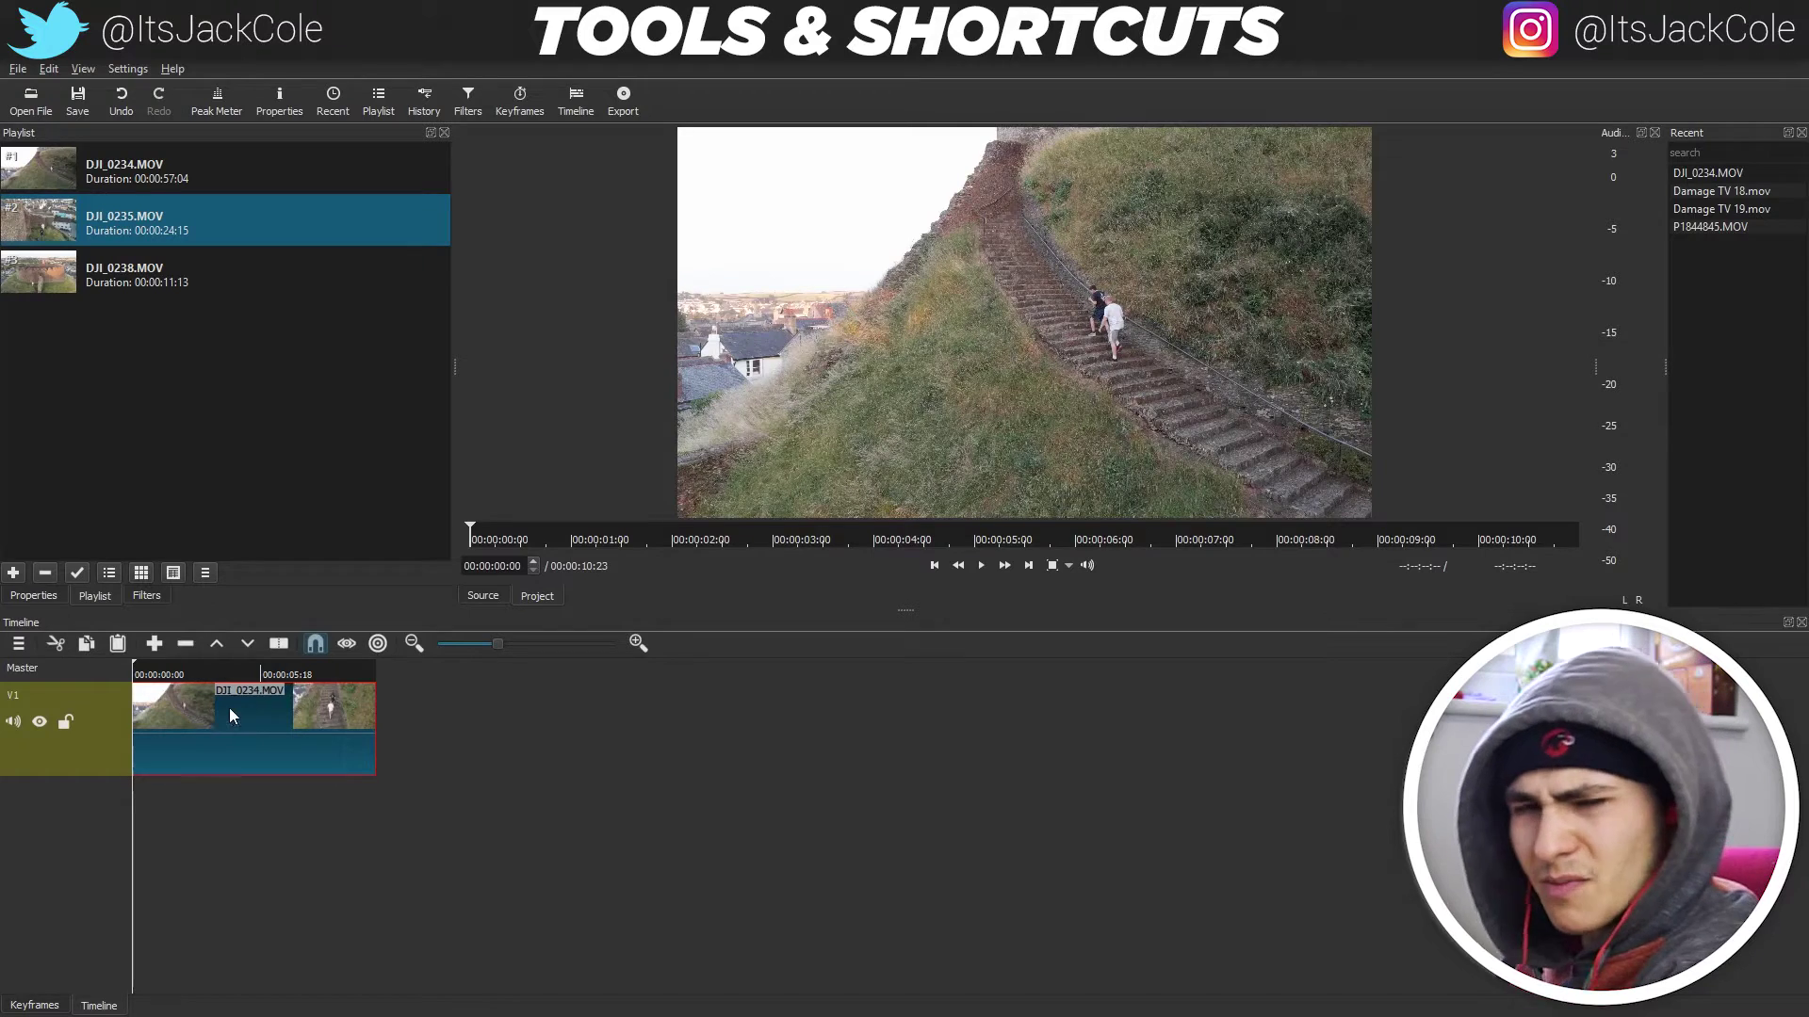
pyautogui.hotkey('ctrl', 'z')
pyautogui.hotkey('ctrl', 'v')
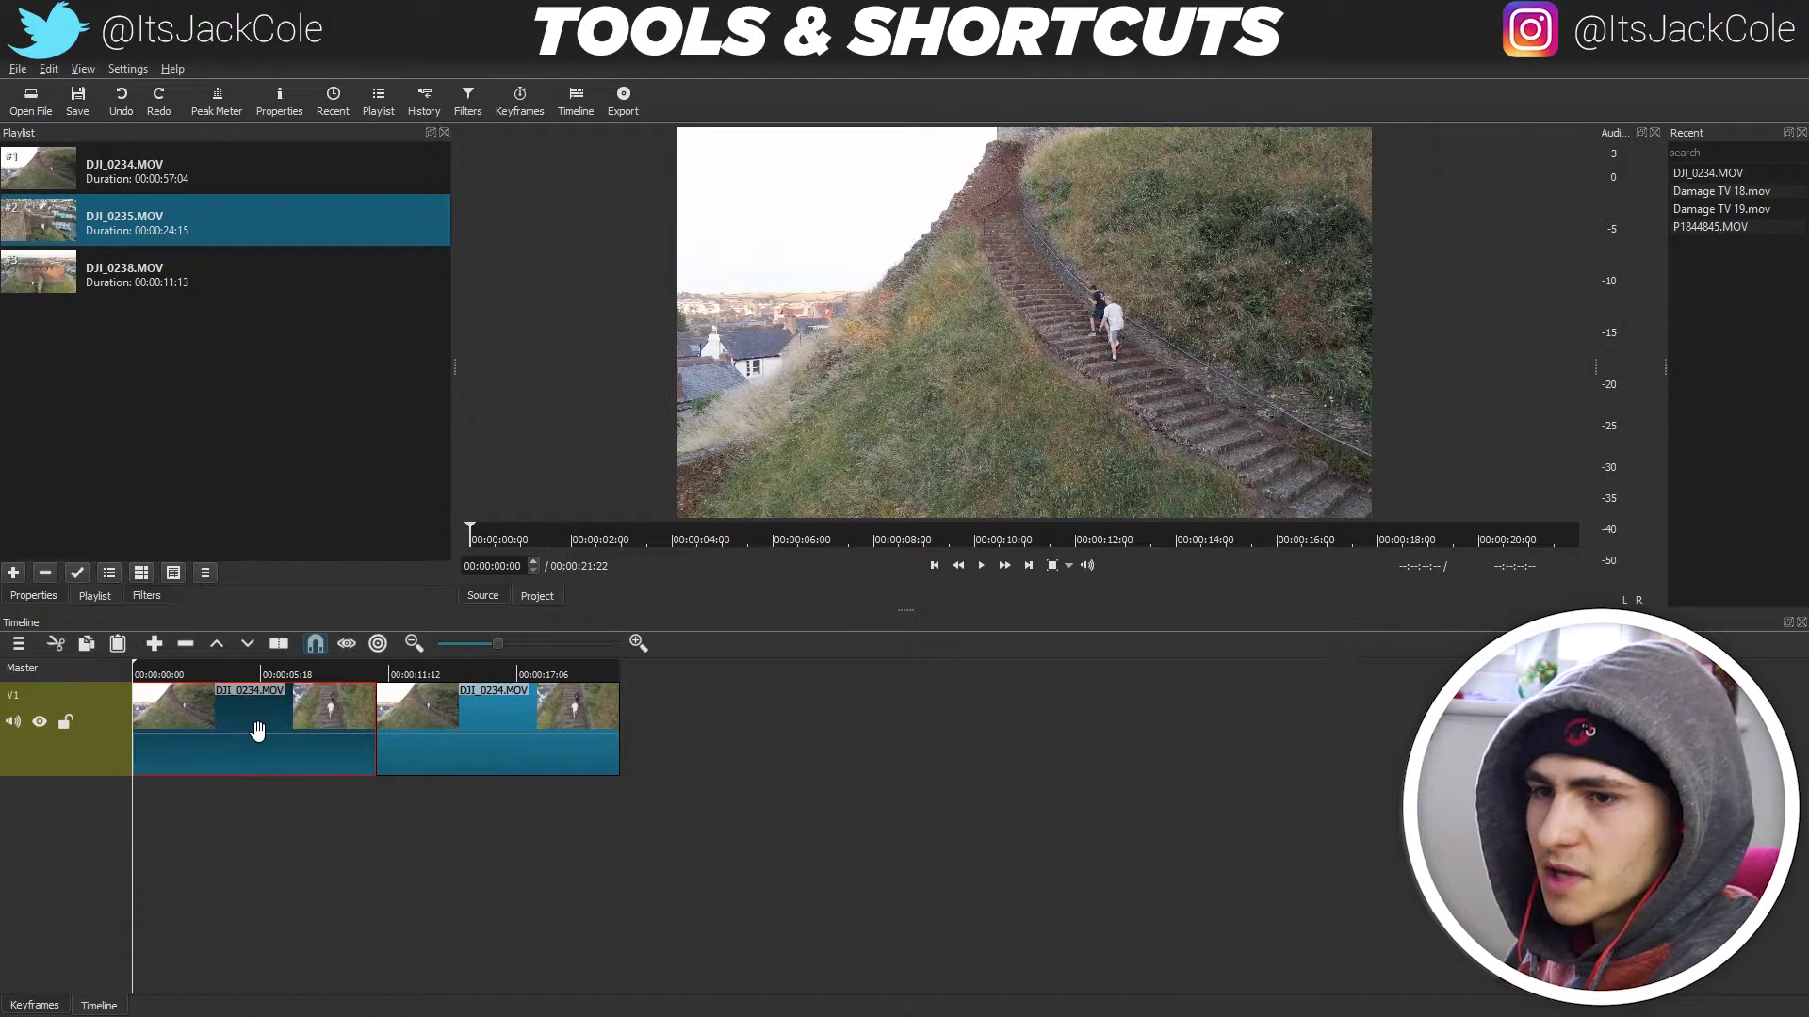
# Repeat the lift and gap fill on track V1, undo both changes, and select the first DJI_0234.MOV clip
pyautogui.press('z')
pyautogui.moveTo(435, 713); pyautogui.dragTo(111, 718)
pyautogui.hotkey('ctrl', 'z')
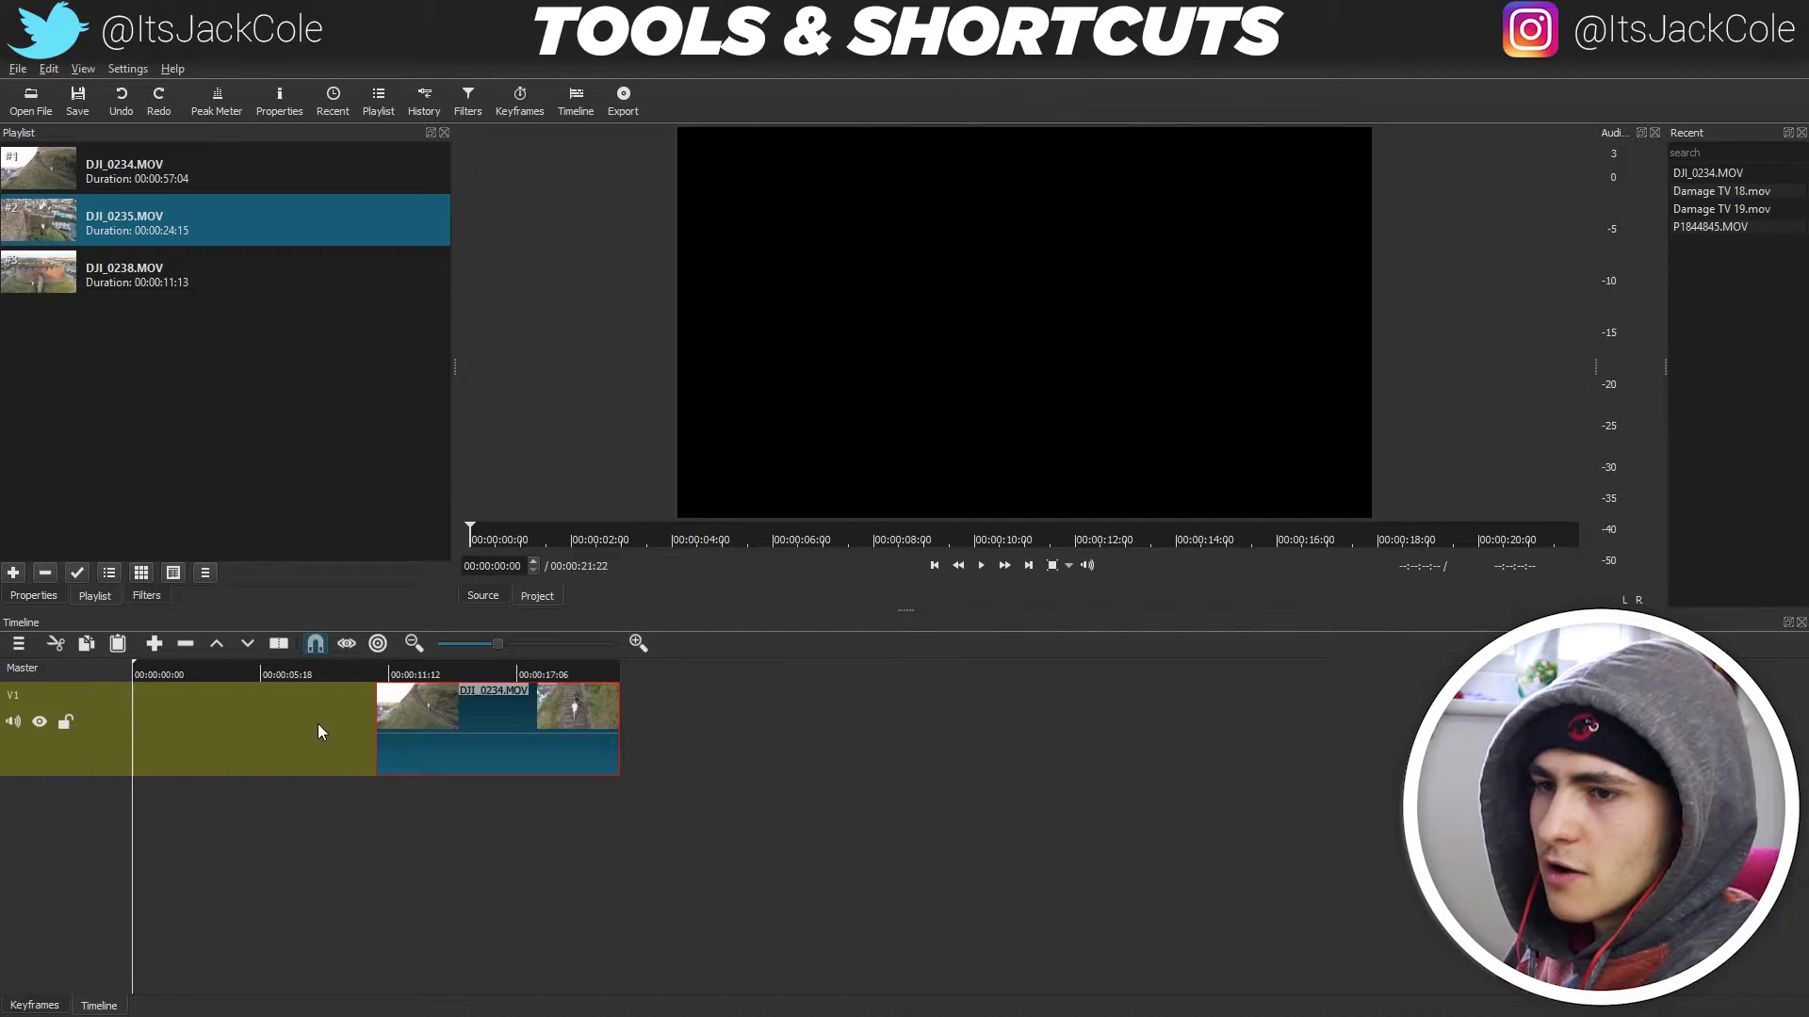
pyautogui.hotkey('ctrl', 'z')
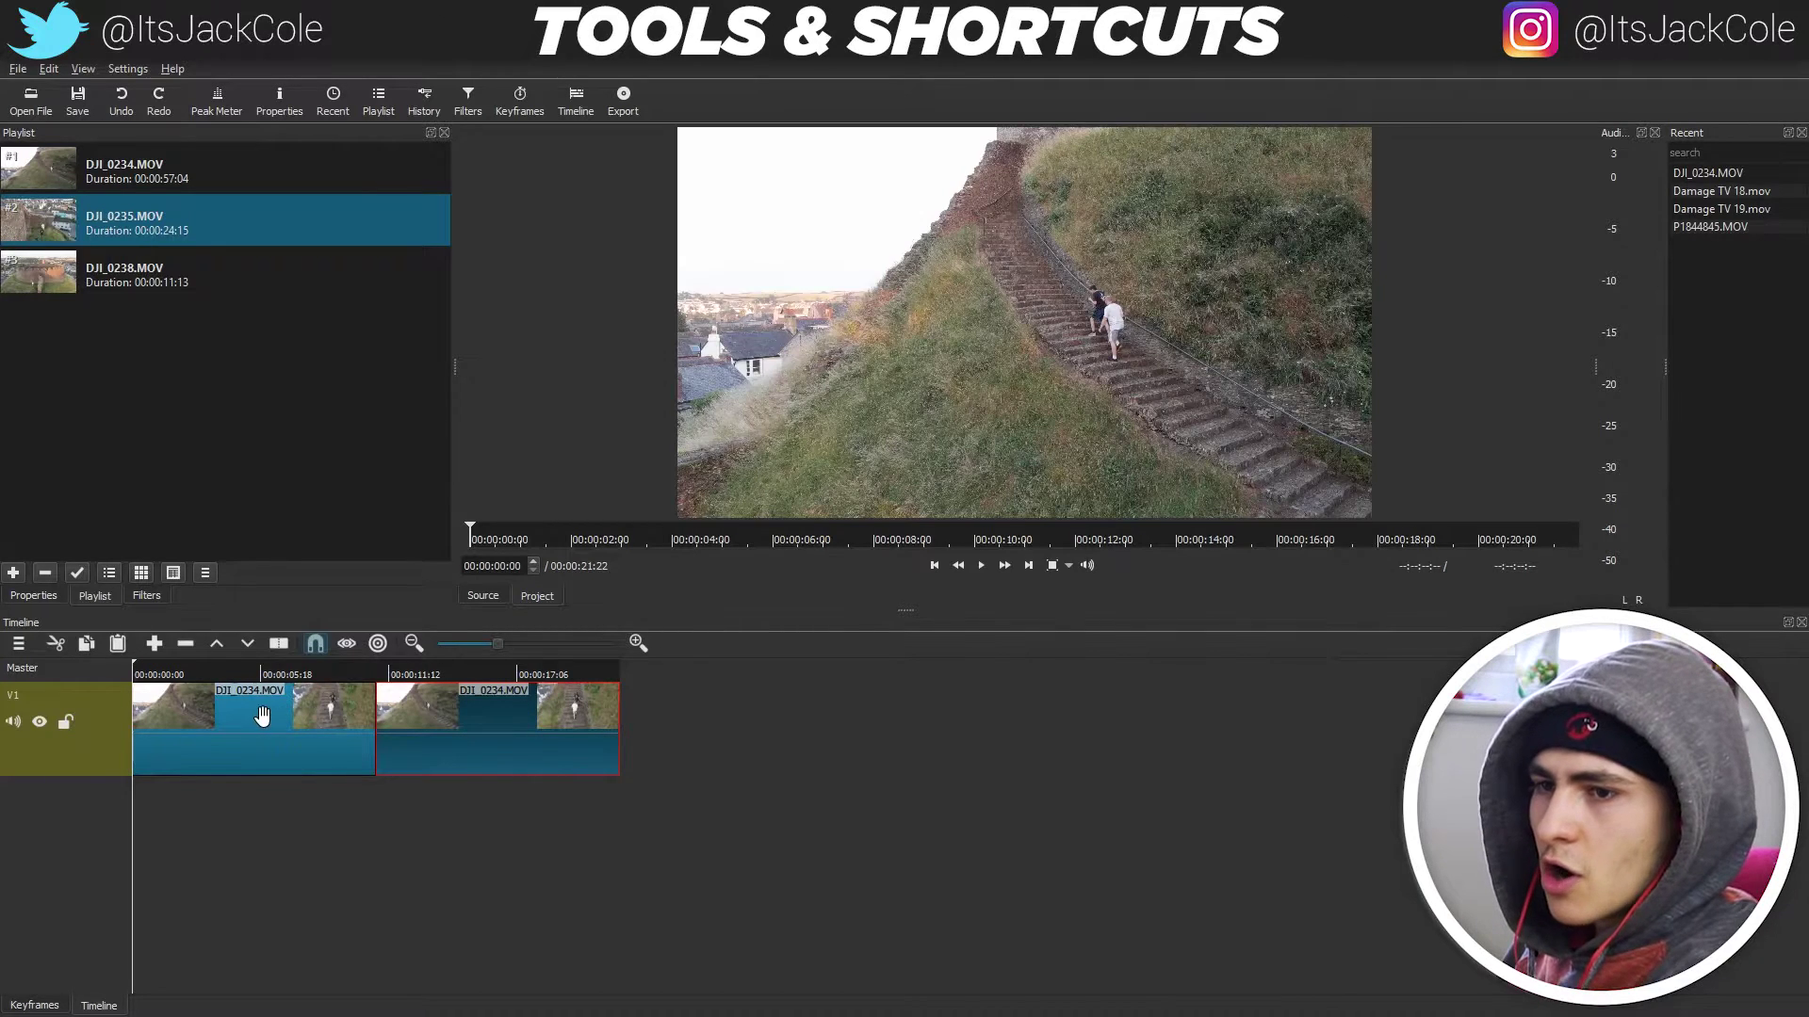
pyautogui.click(140, 703)
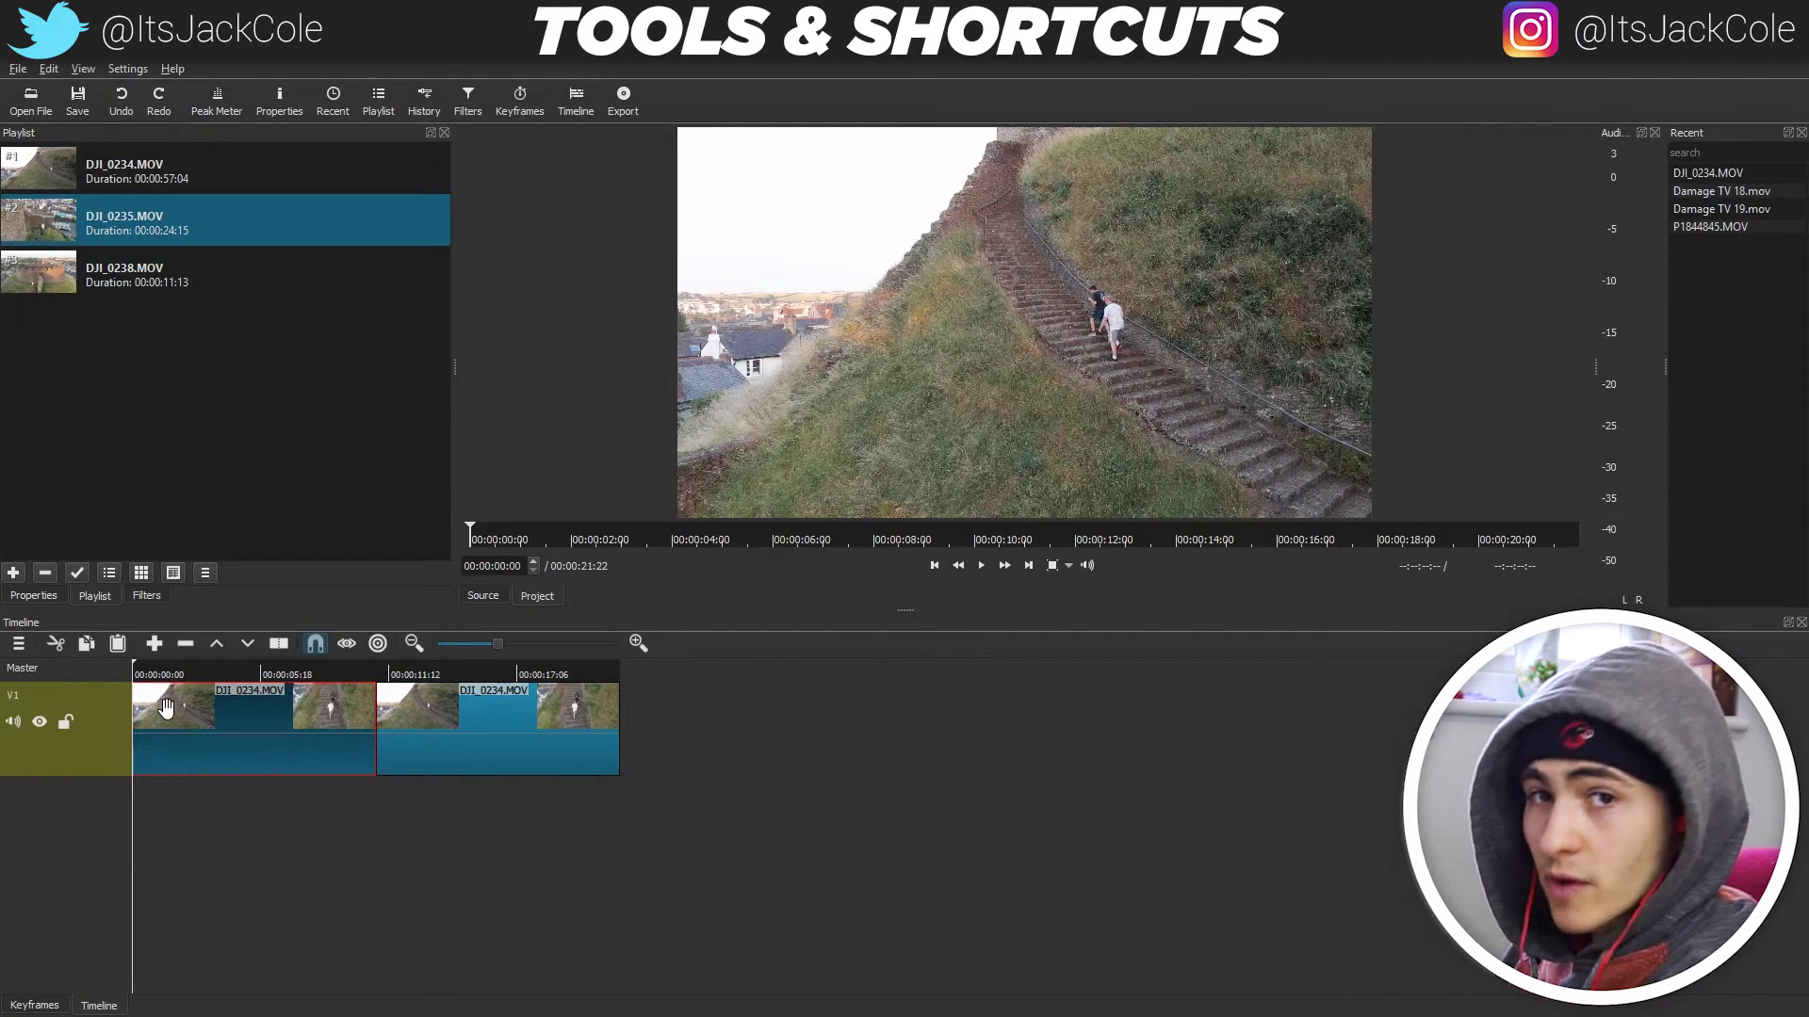
# Ripple-delete the first DJI_0234.MOV clip from track V1, undo the deletion, and reselect that clip
pyautogui.press('x')
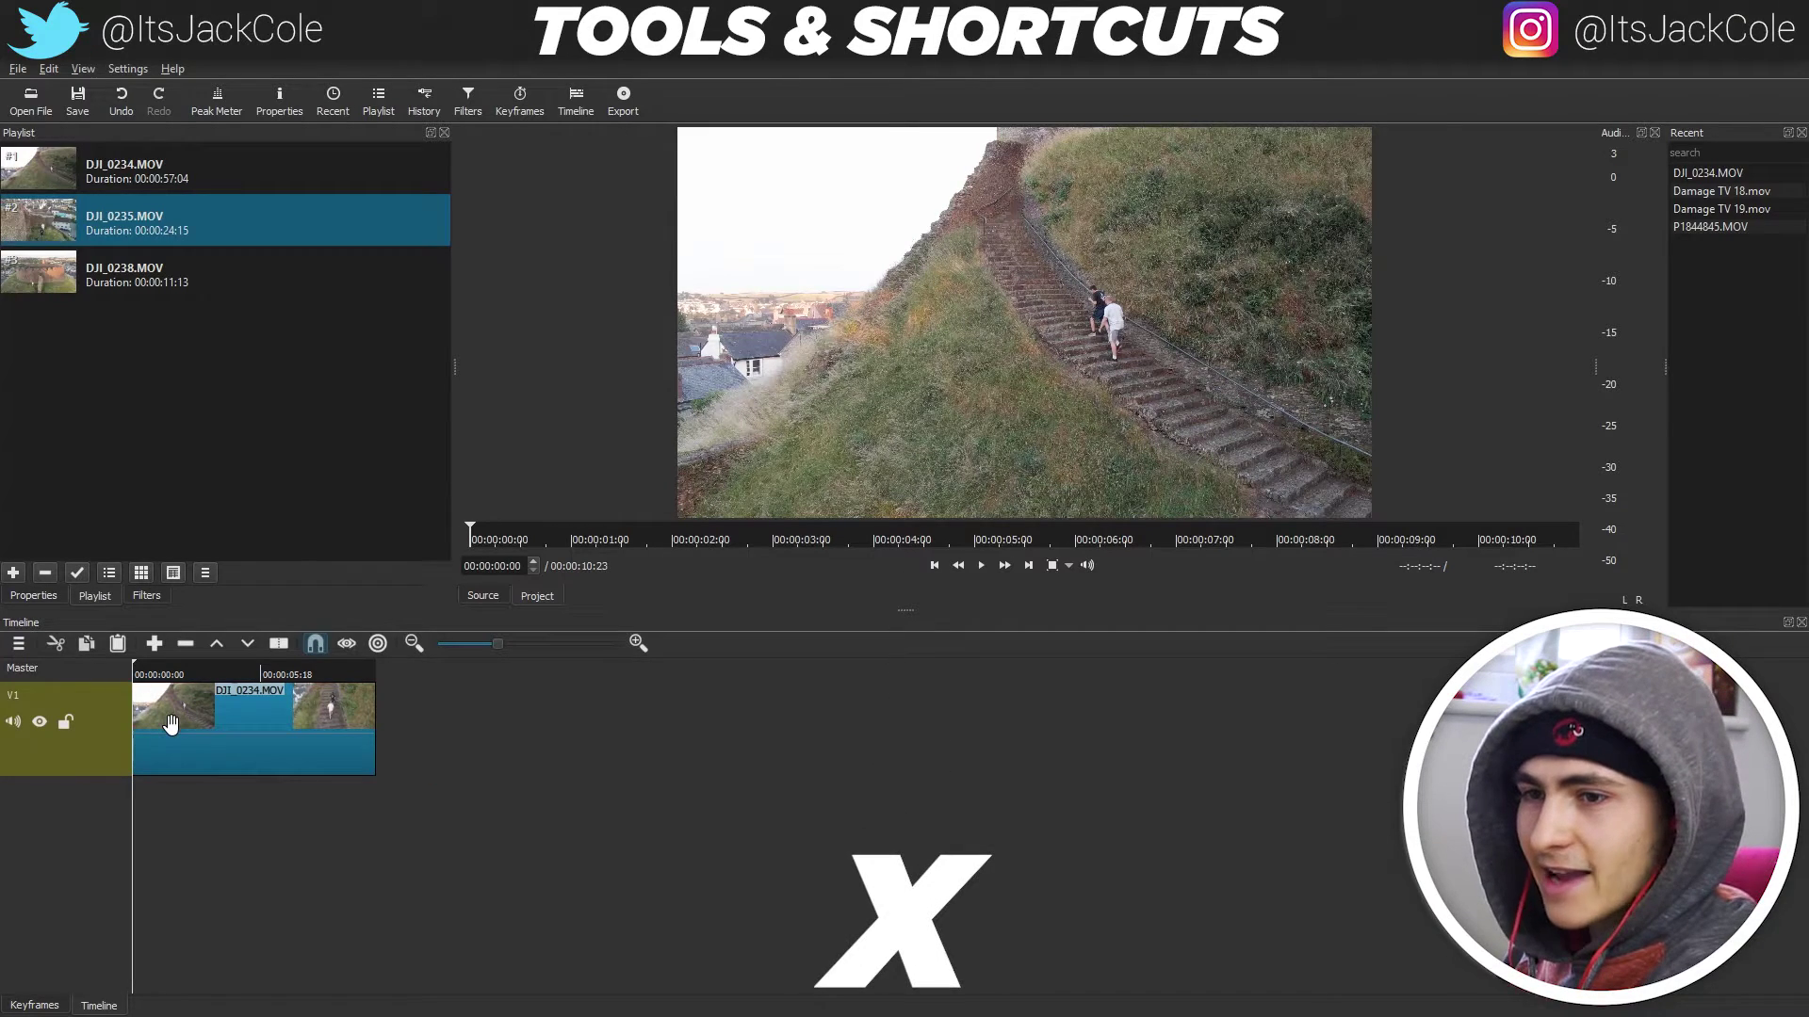
pyautogui.hotkey('ctrl', 'z')
pyautogui.click(139, 724)
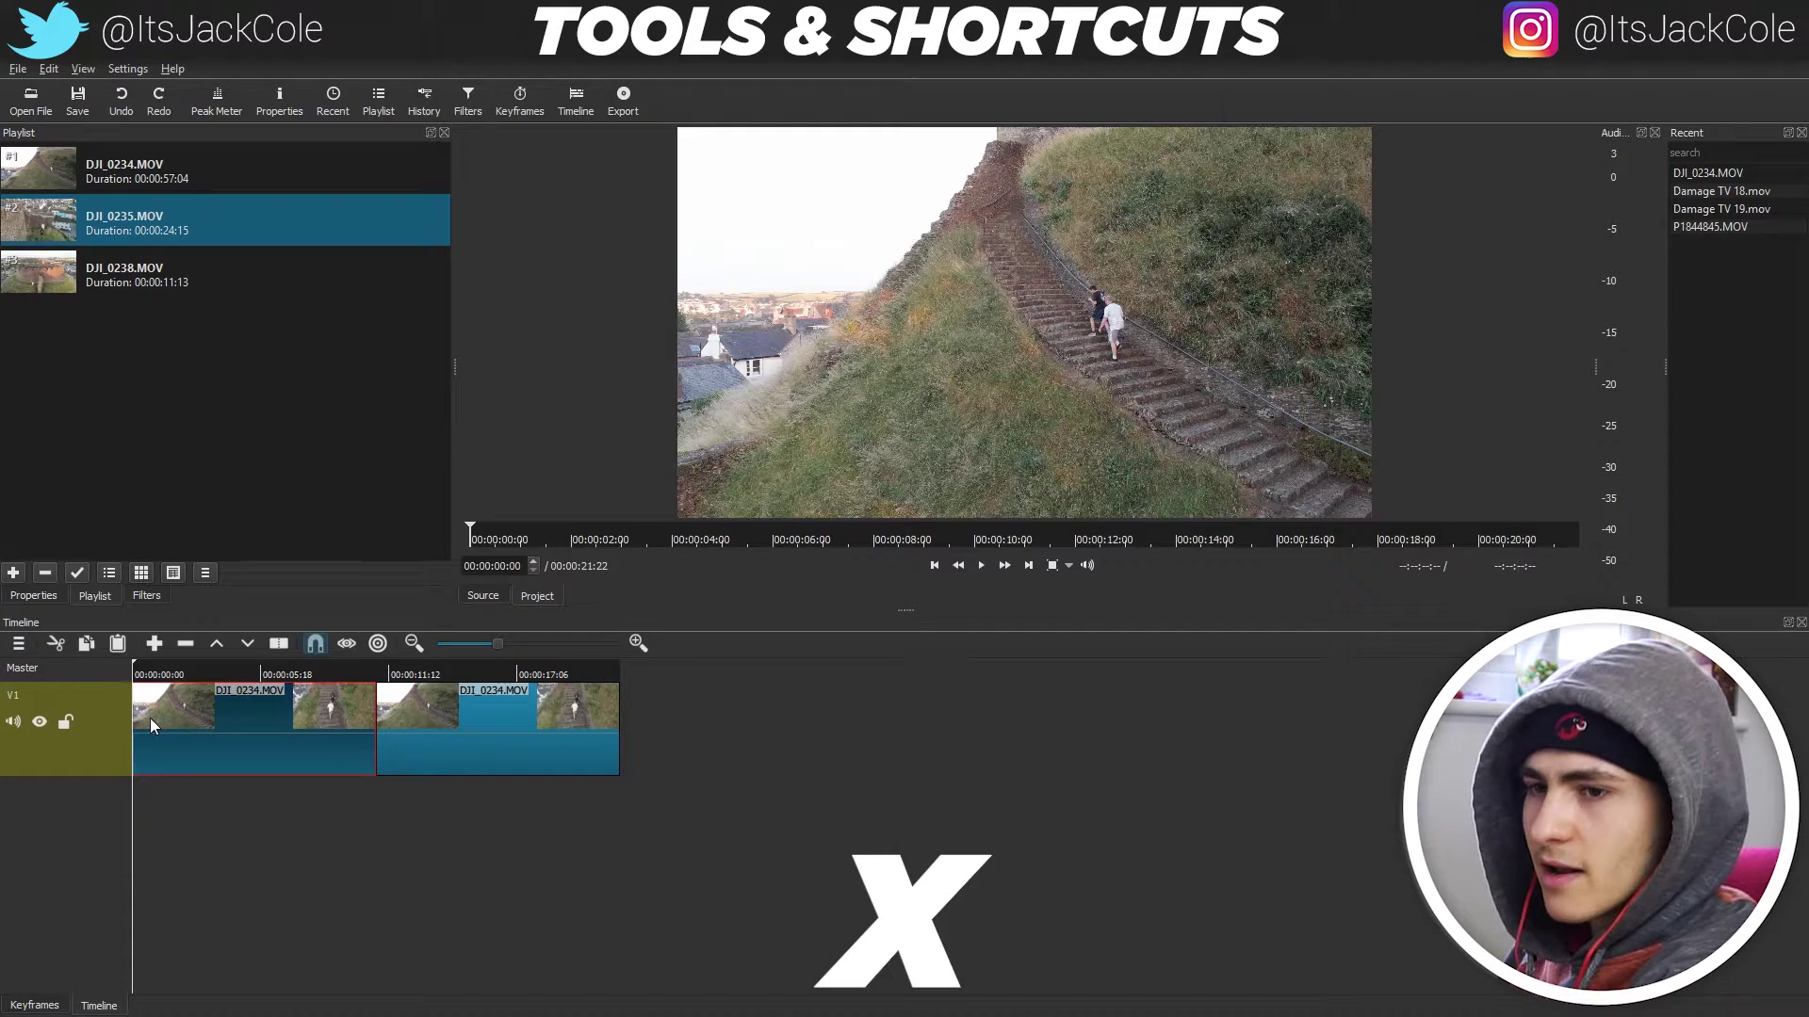
# Lift the first clip off V1, move the second clip to the track's start, and undo both changes
pyautogui.press('z')
pyautogui.moveTo(424, 716); pyautogui.dragTo(170, 732)
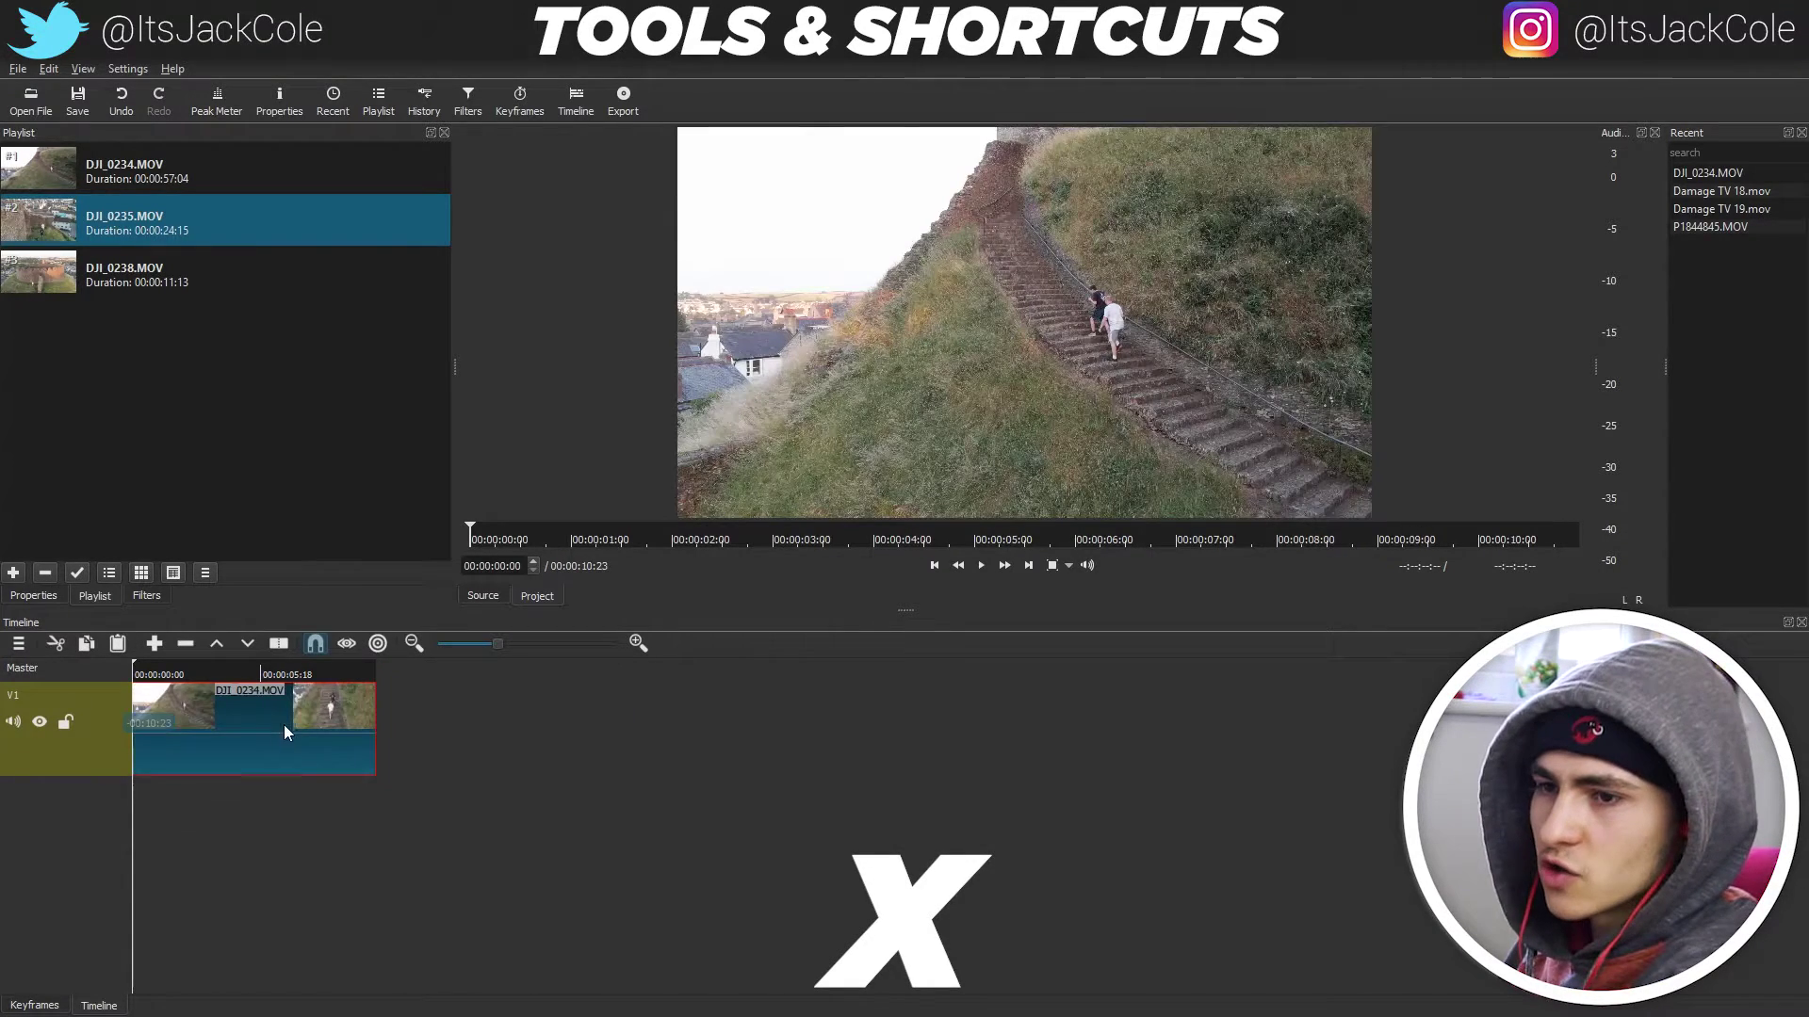
pyautogui.hotkey('ctrl', 'z')
pyautogui.hotkey('ctrl', 'z')
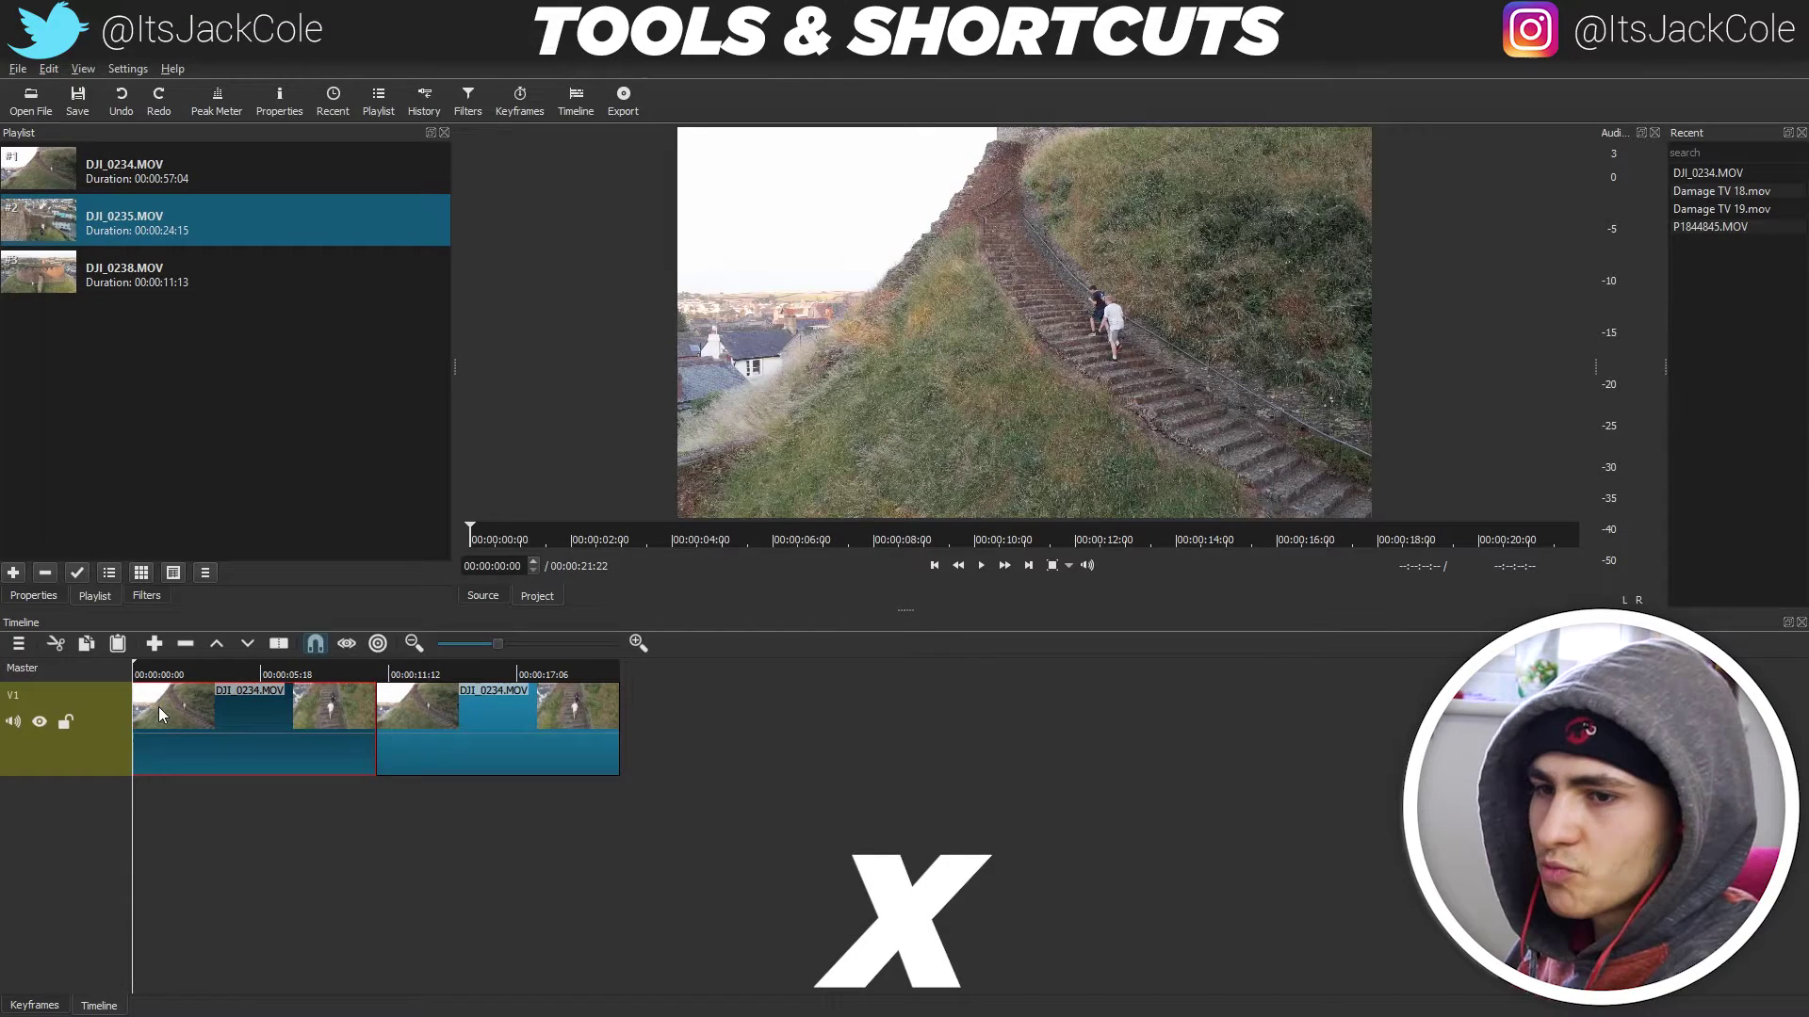
# Compare ripple-deleting with lifting on the first DJI_0234.MOV clip, undoing each removal
pyautogui.press('x')
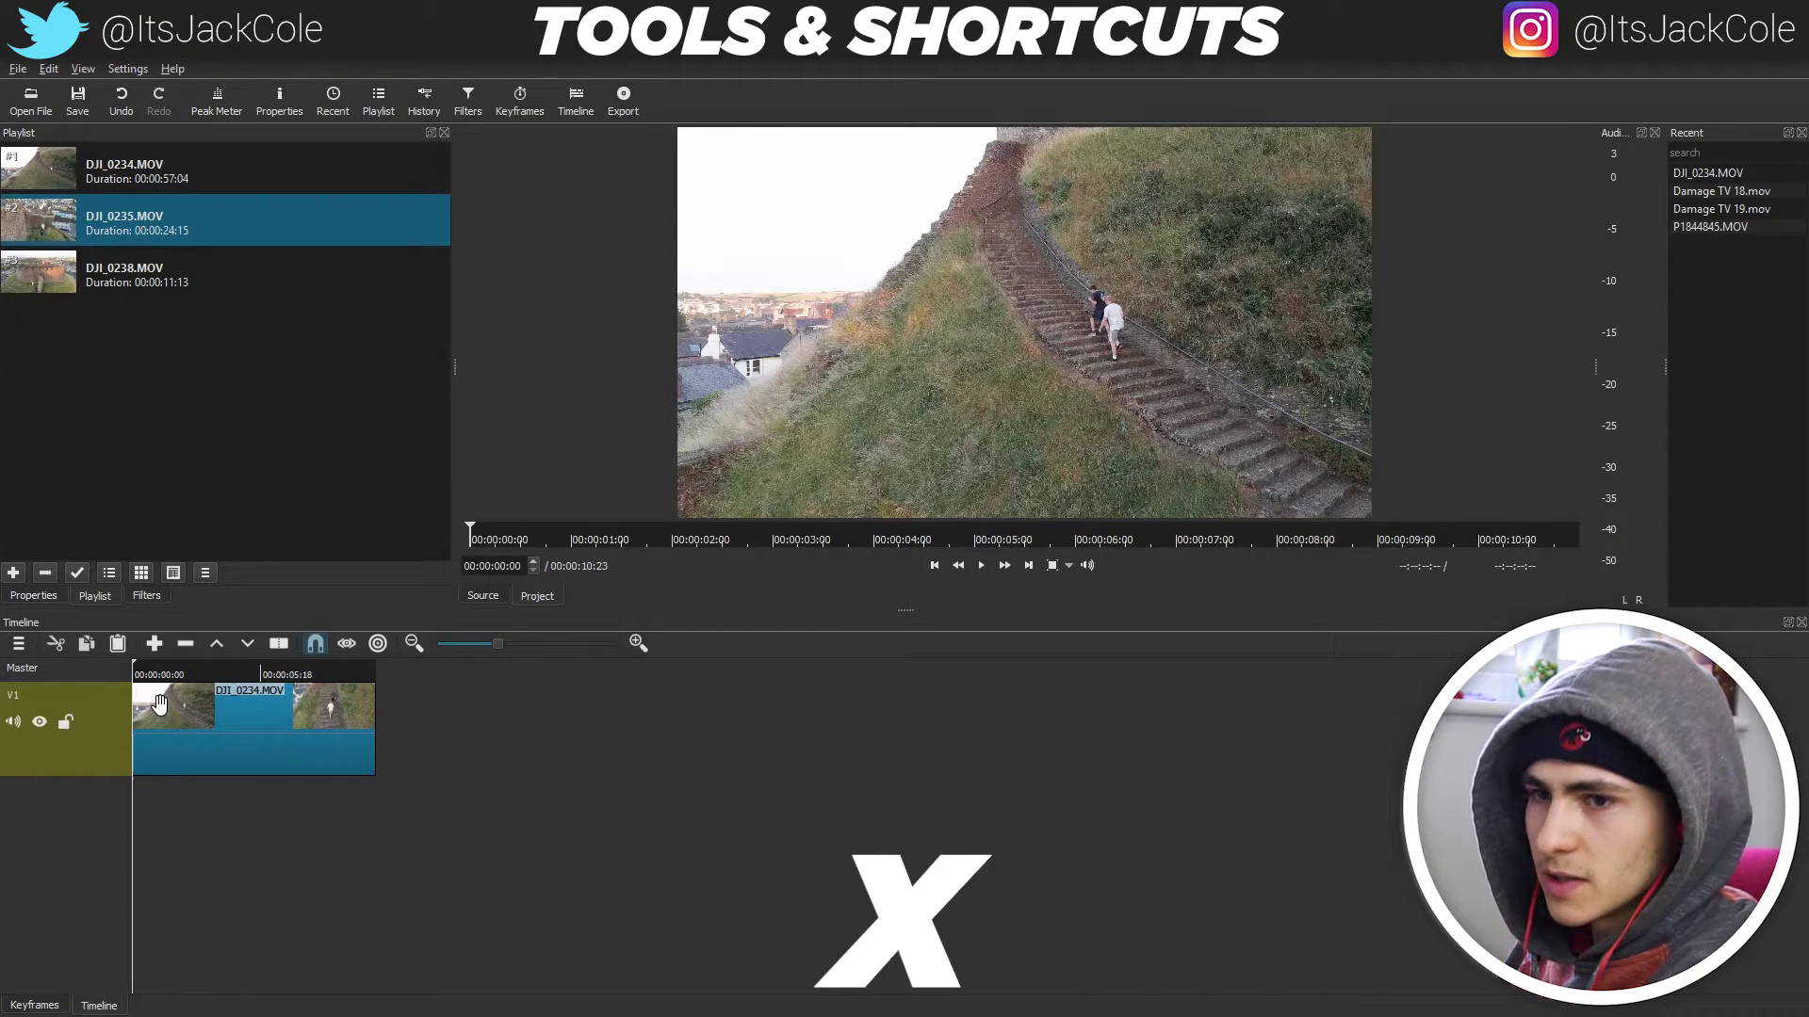
pyautogui.hotkey('ctrl', 'z')
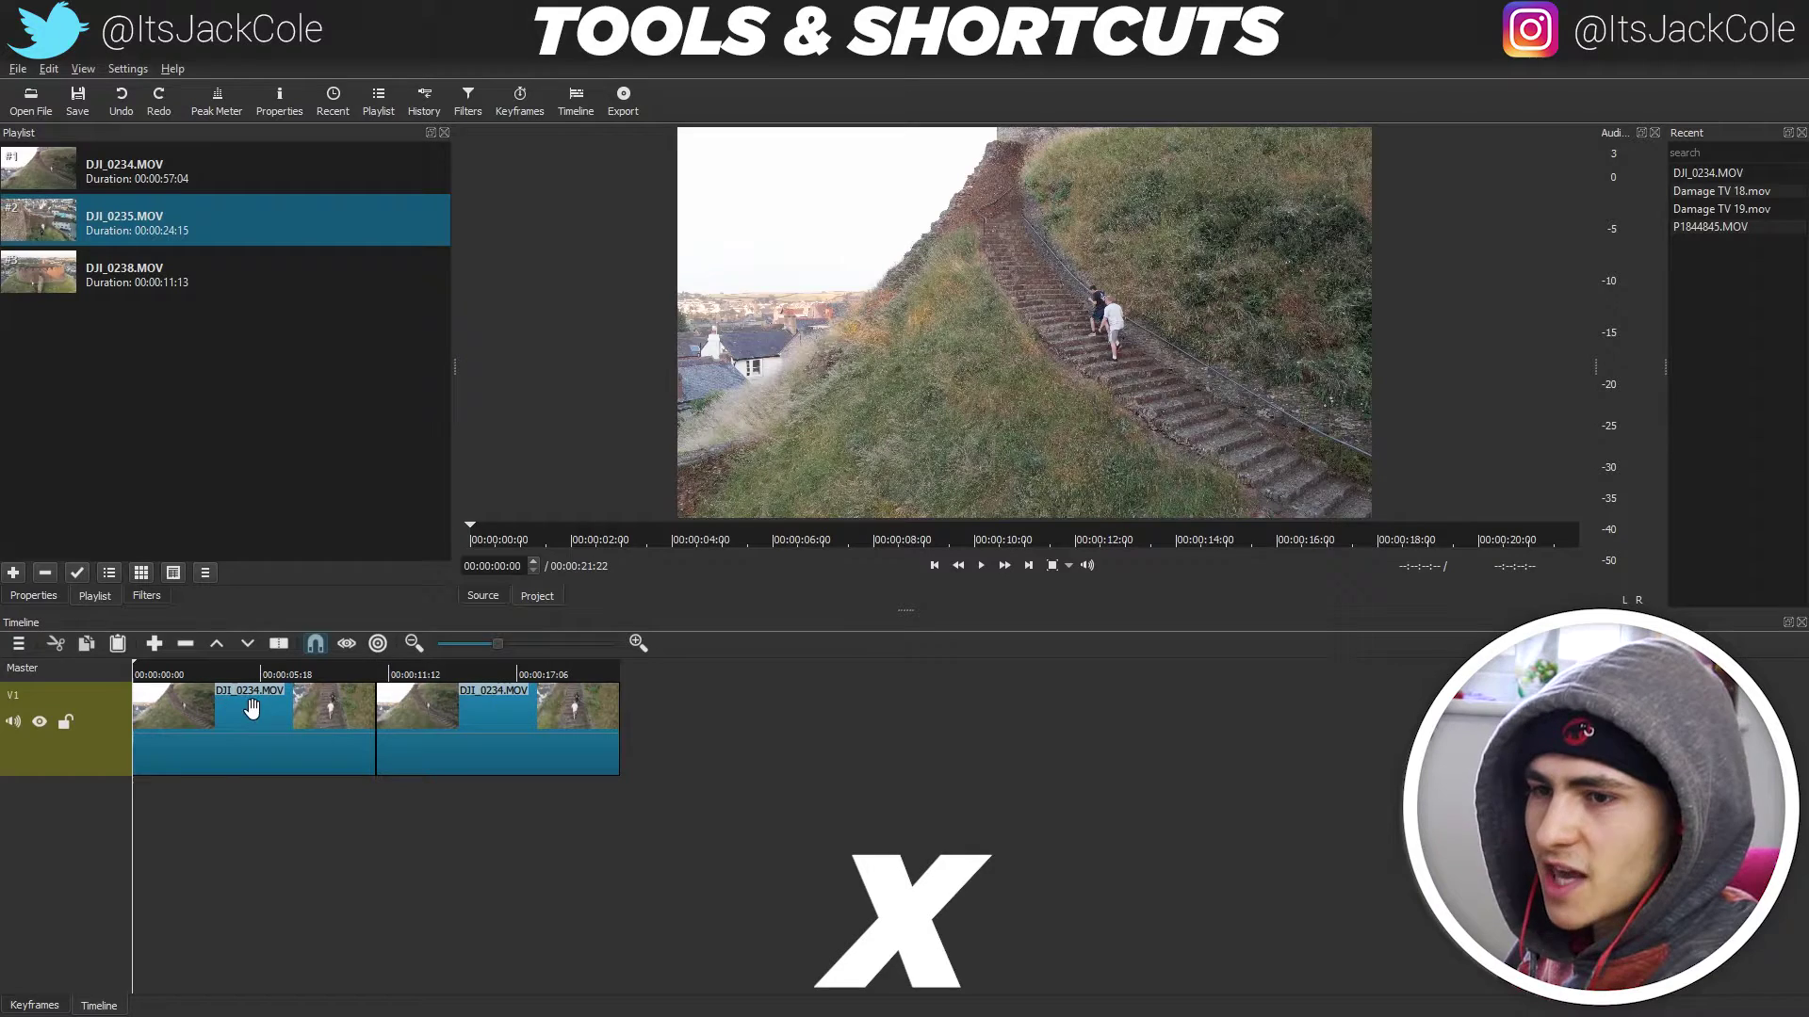
pyautogui.click(306, 712)
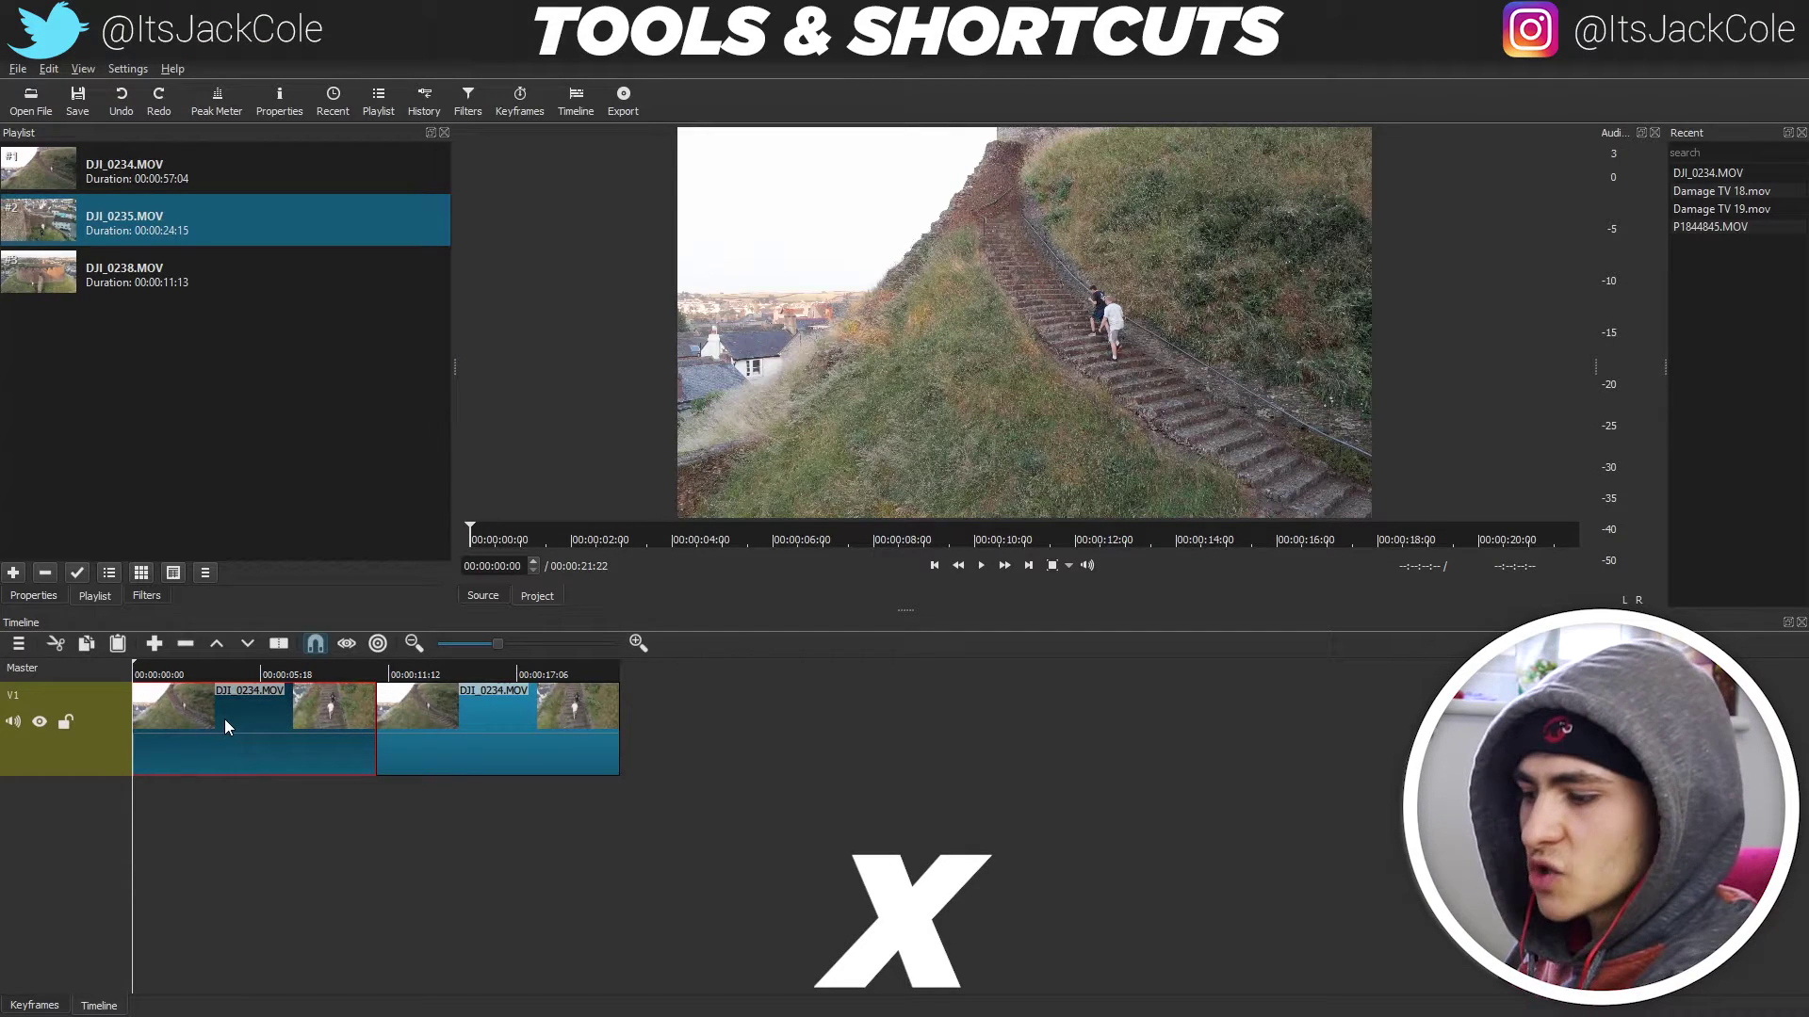
pyautogui.press('z')
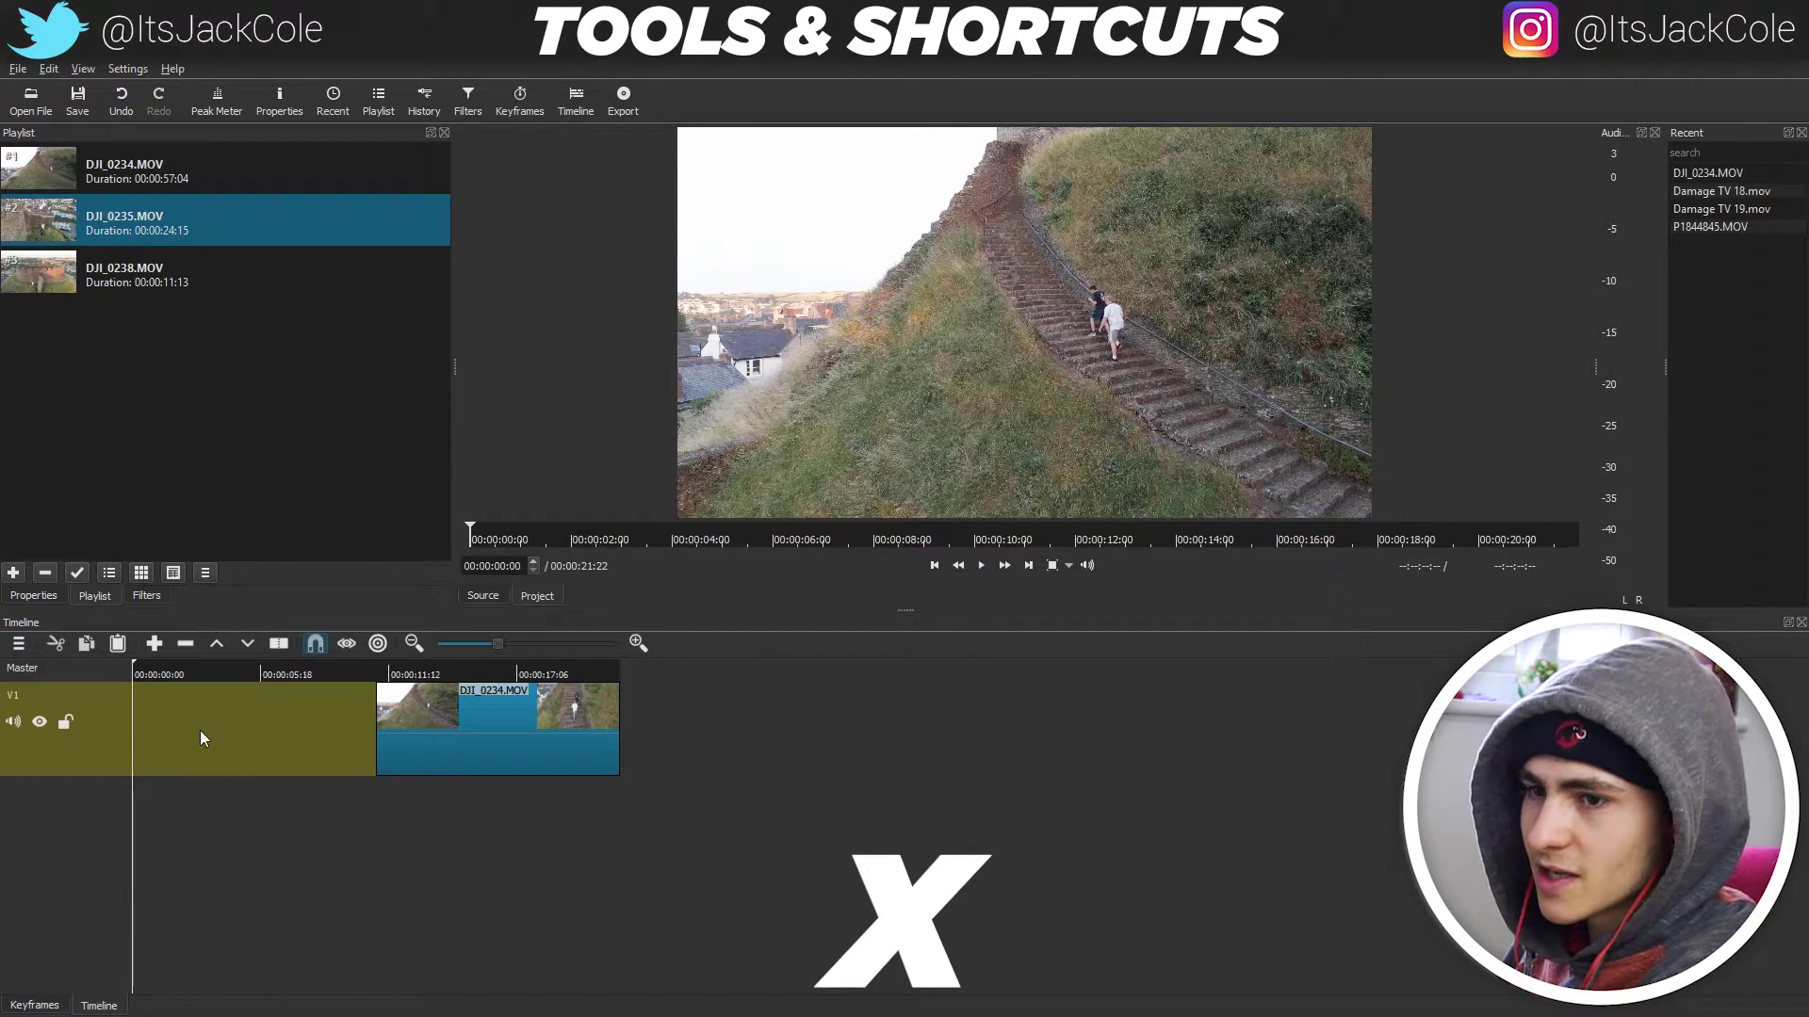
pyautogui.hotkey('ctrl', 'z')
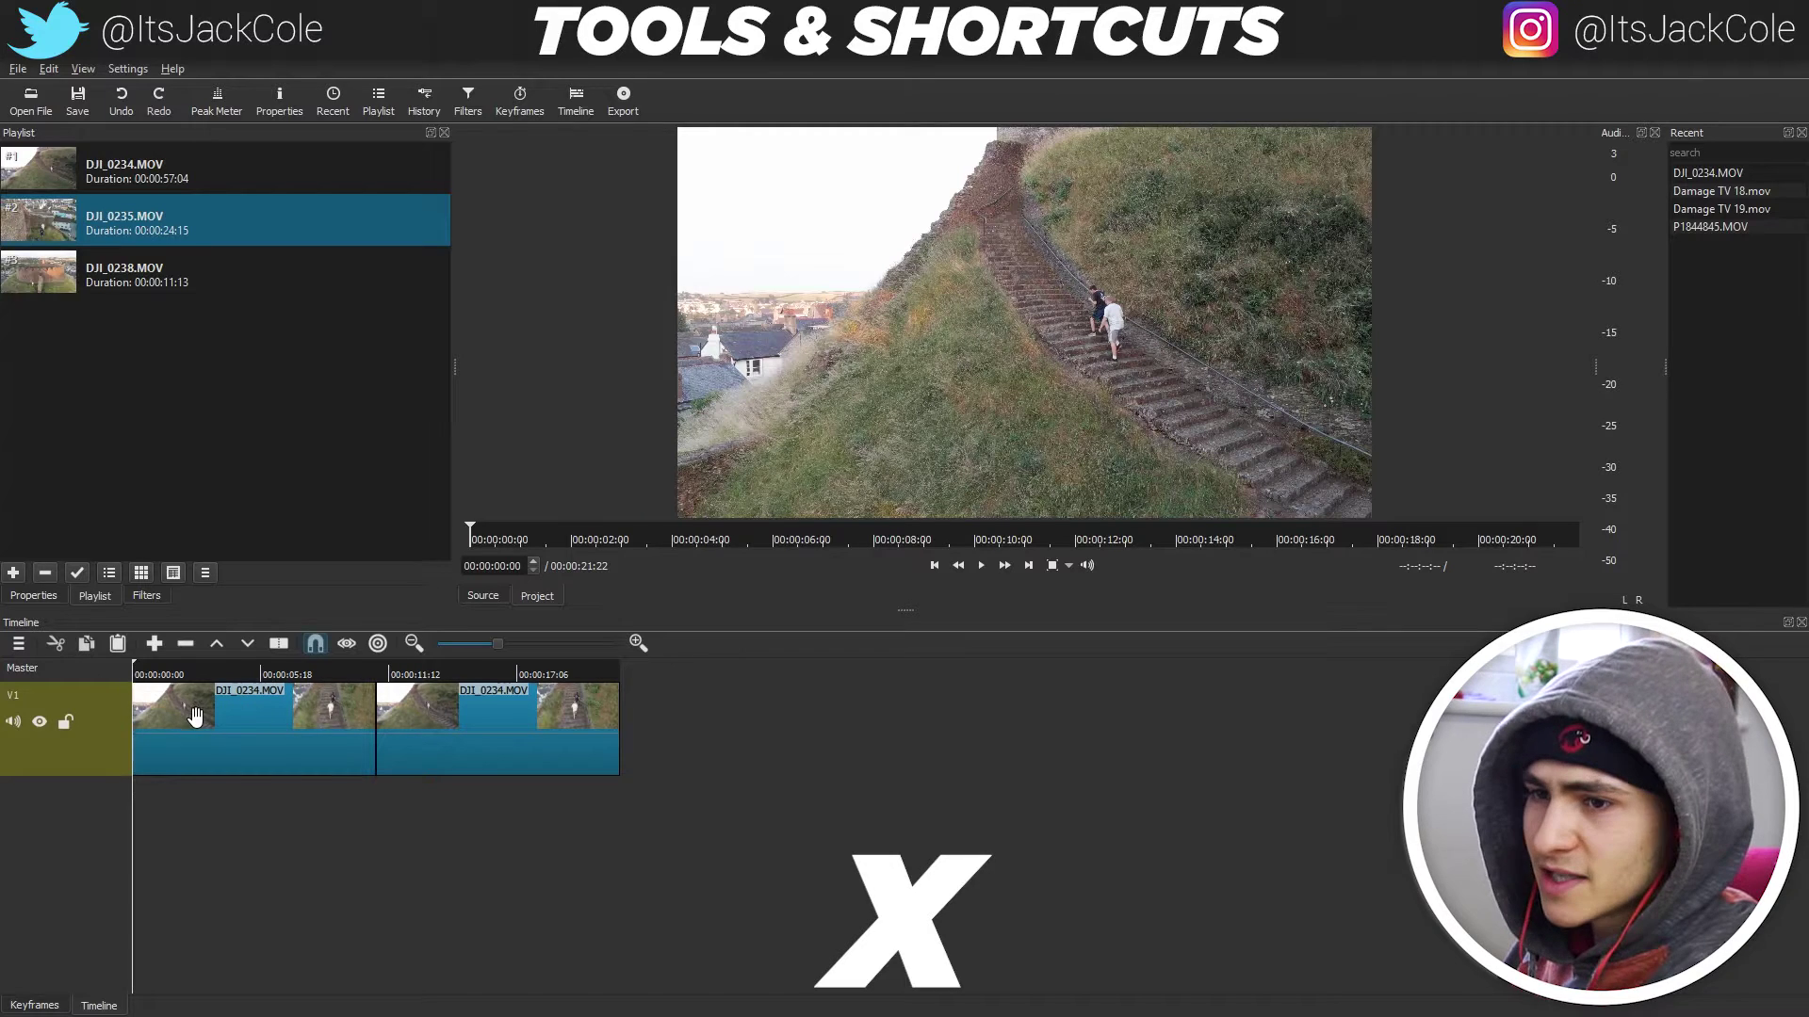
# Ripple-delete the first DJI_0234.MOV clip and play the remaining clip from the start of the timeline
pyautogui.press('x')
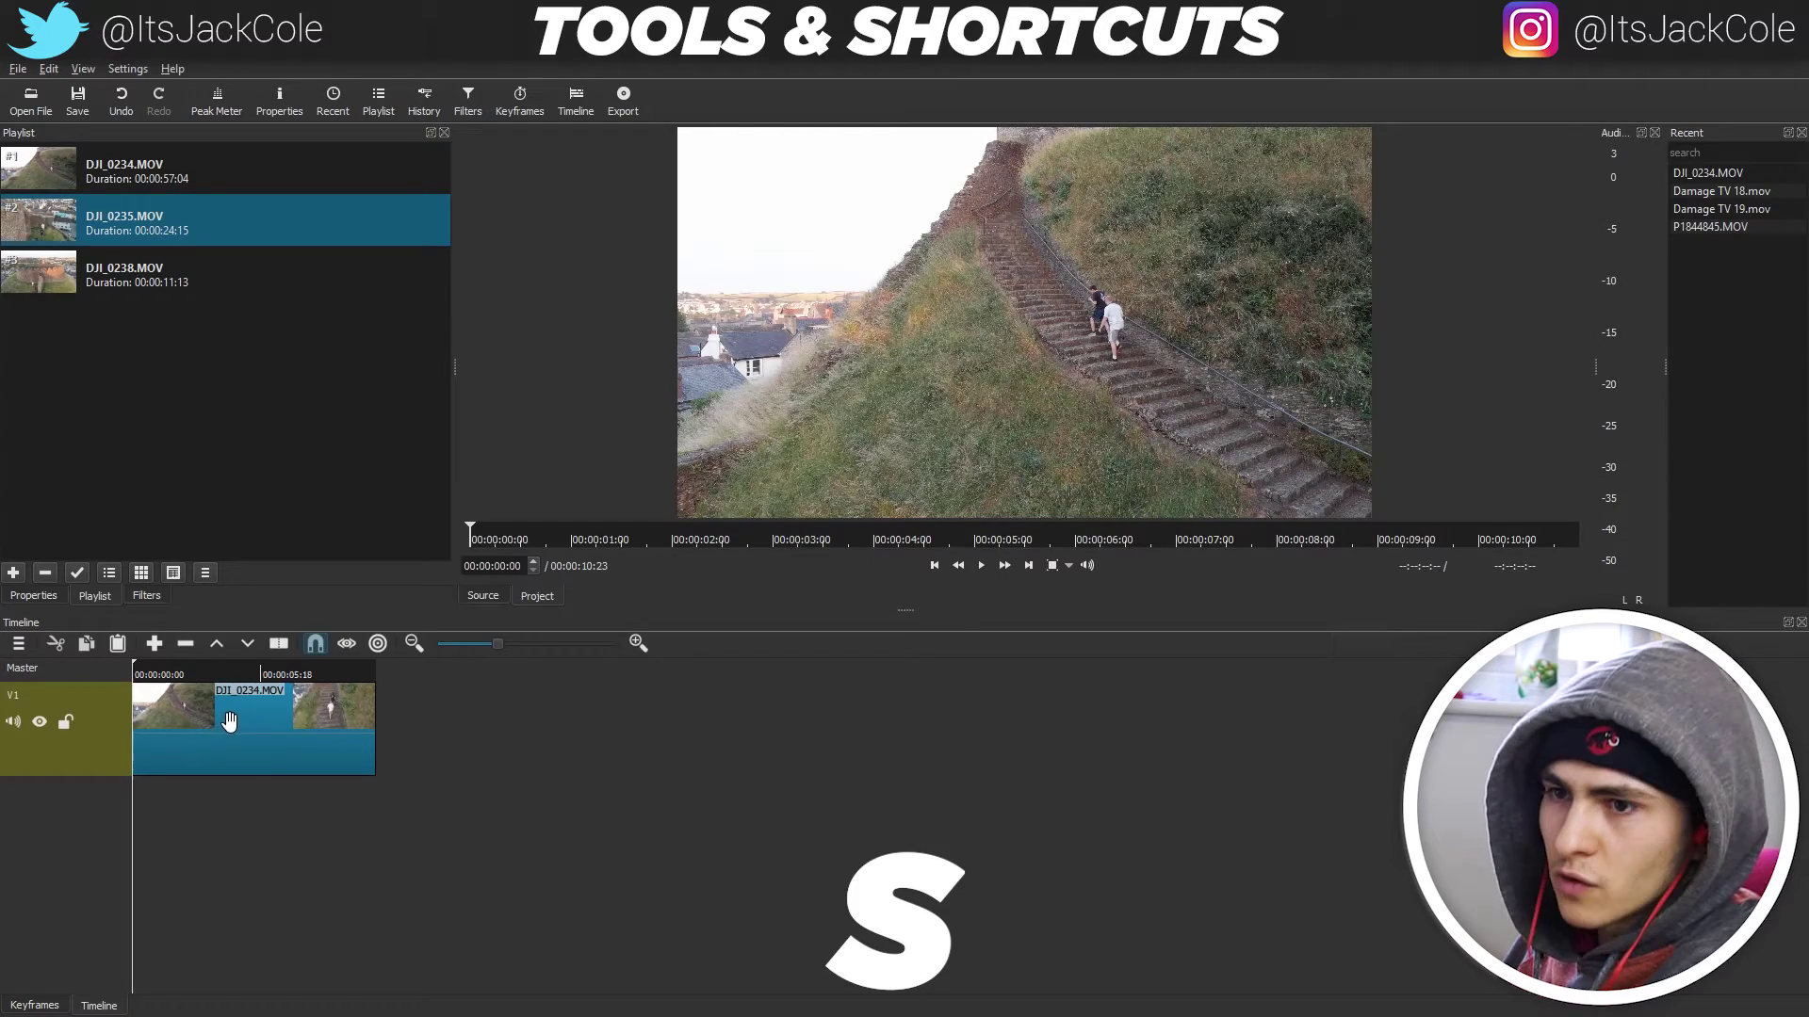
pyautogui.moveTo(215, 672); pyautogui.dragTo(133, 683)
pyautogui.press('space')
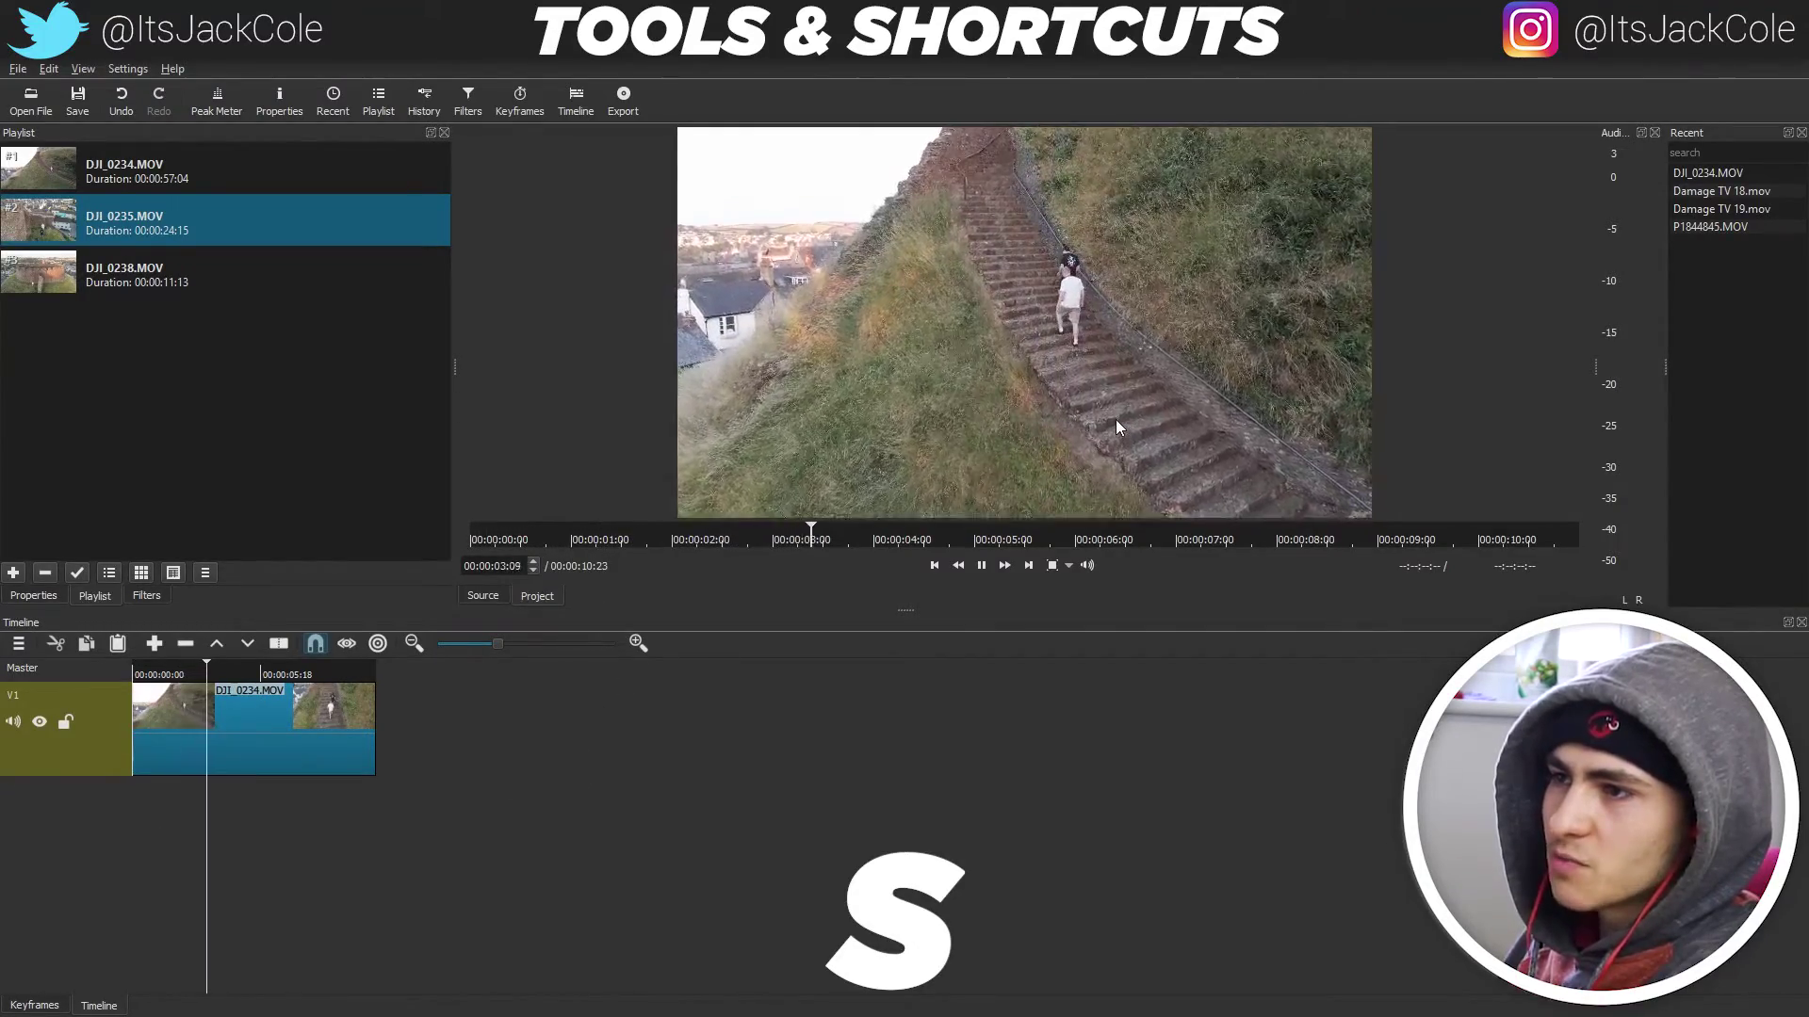
pyautogui.press('space')
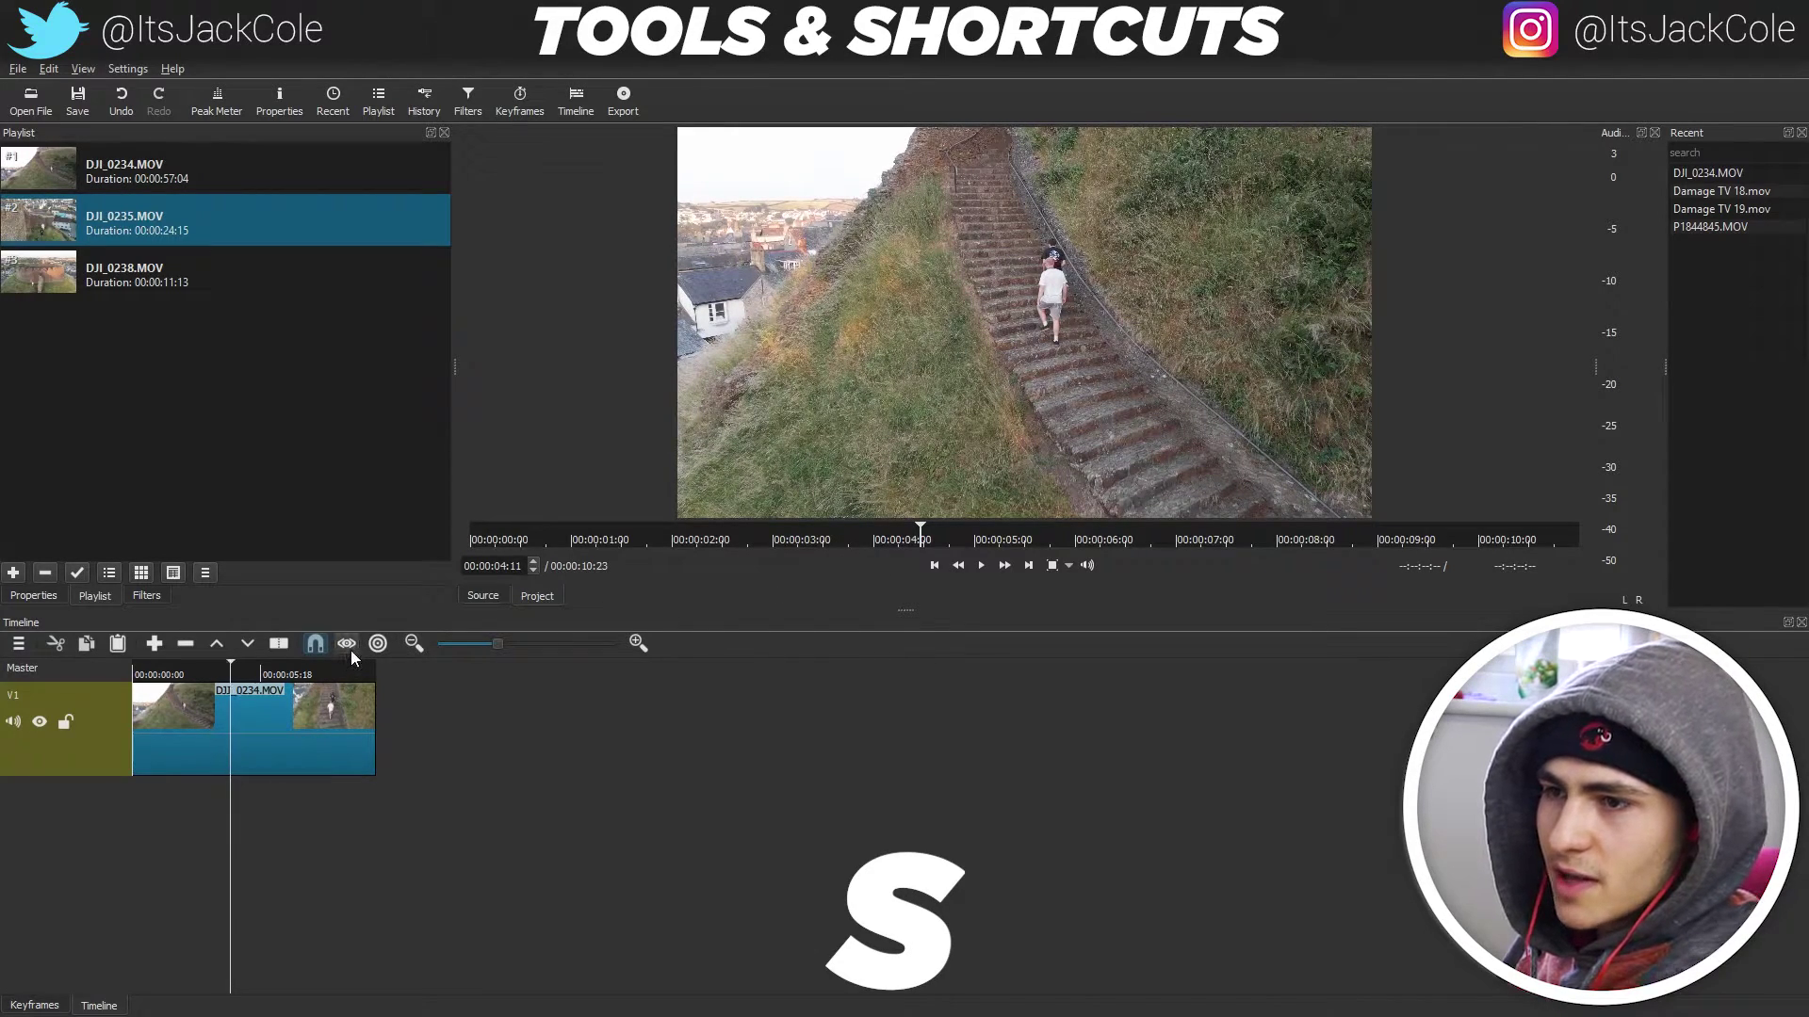
# Advance the playhead to 00:00:05:00 and split the DJI_0234.MOV clip there
pyautogui.scroll(3, 521, 572)
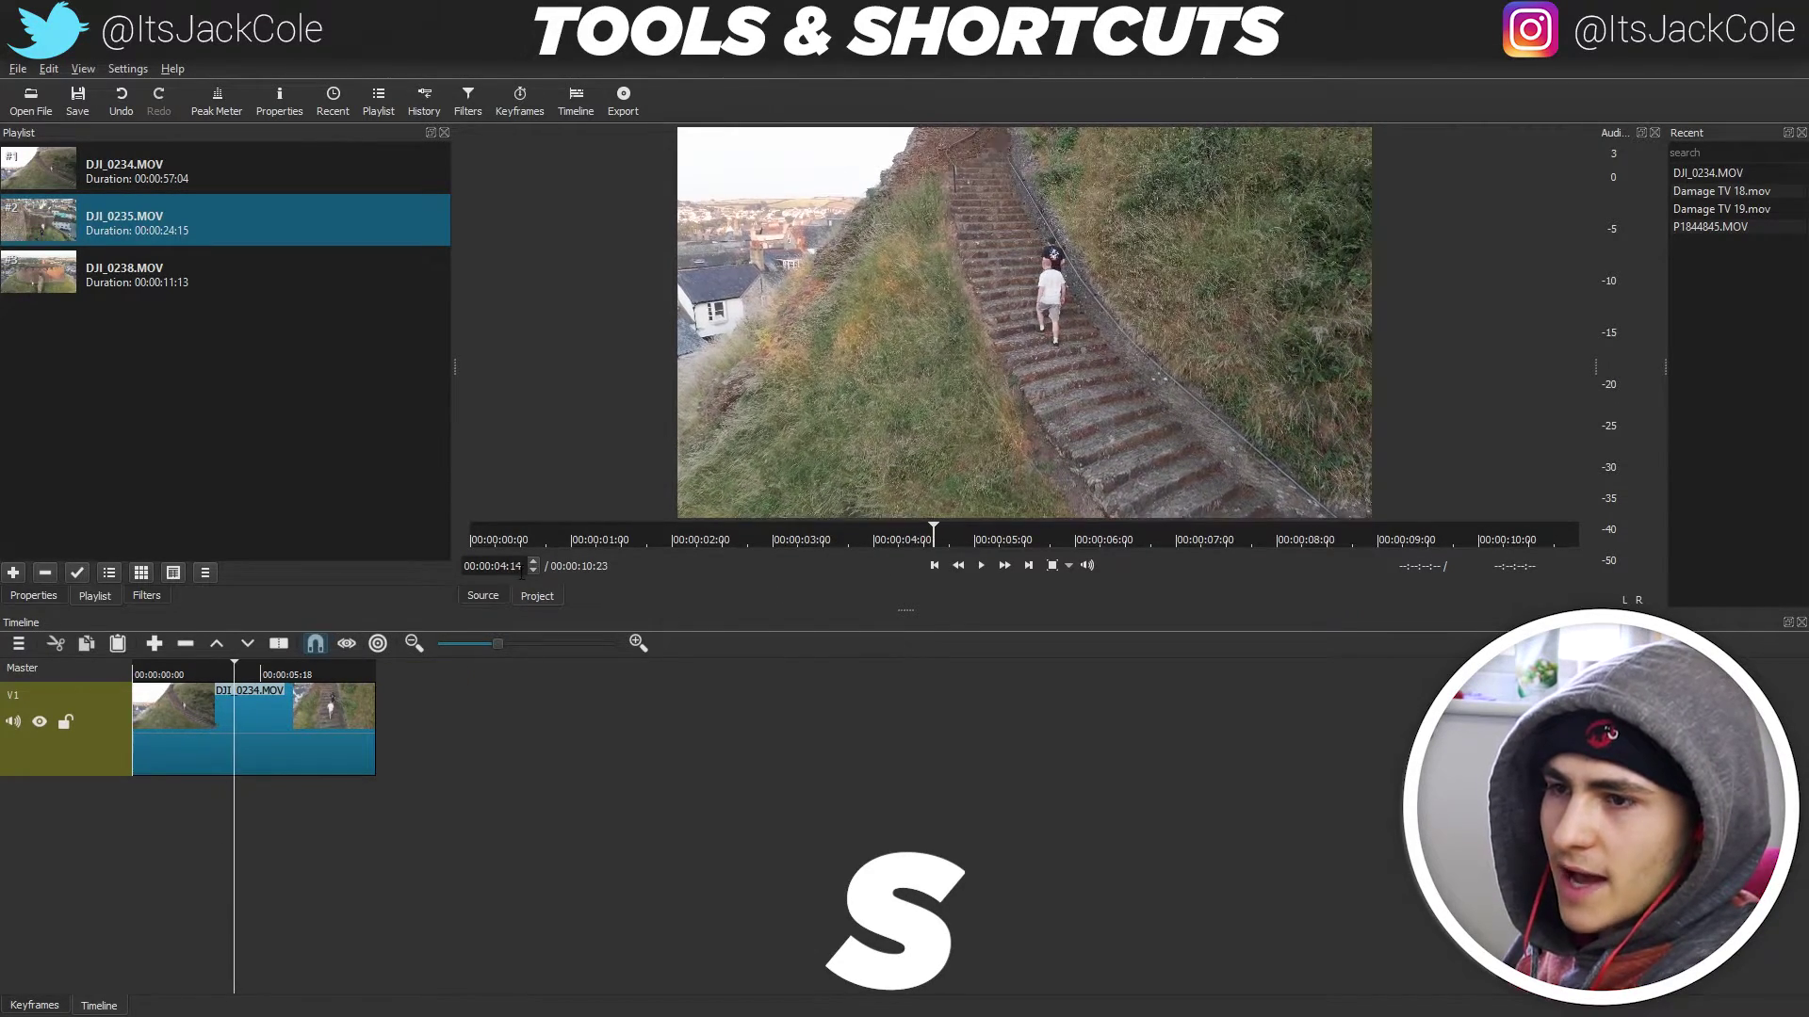
pyautogui.scroll(13, 521, 572)
pyautogui.scroll(-2, 521, 572)
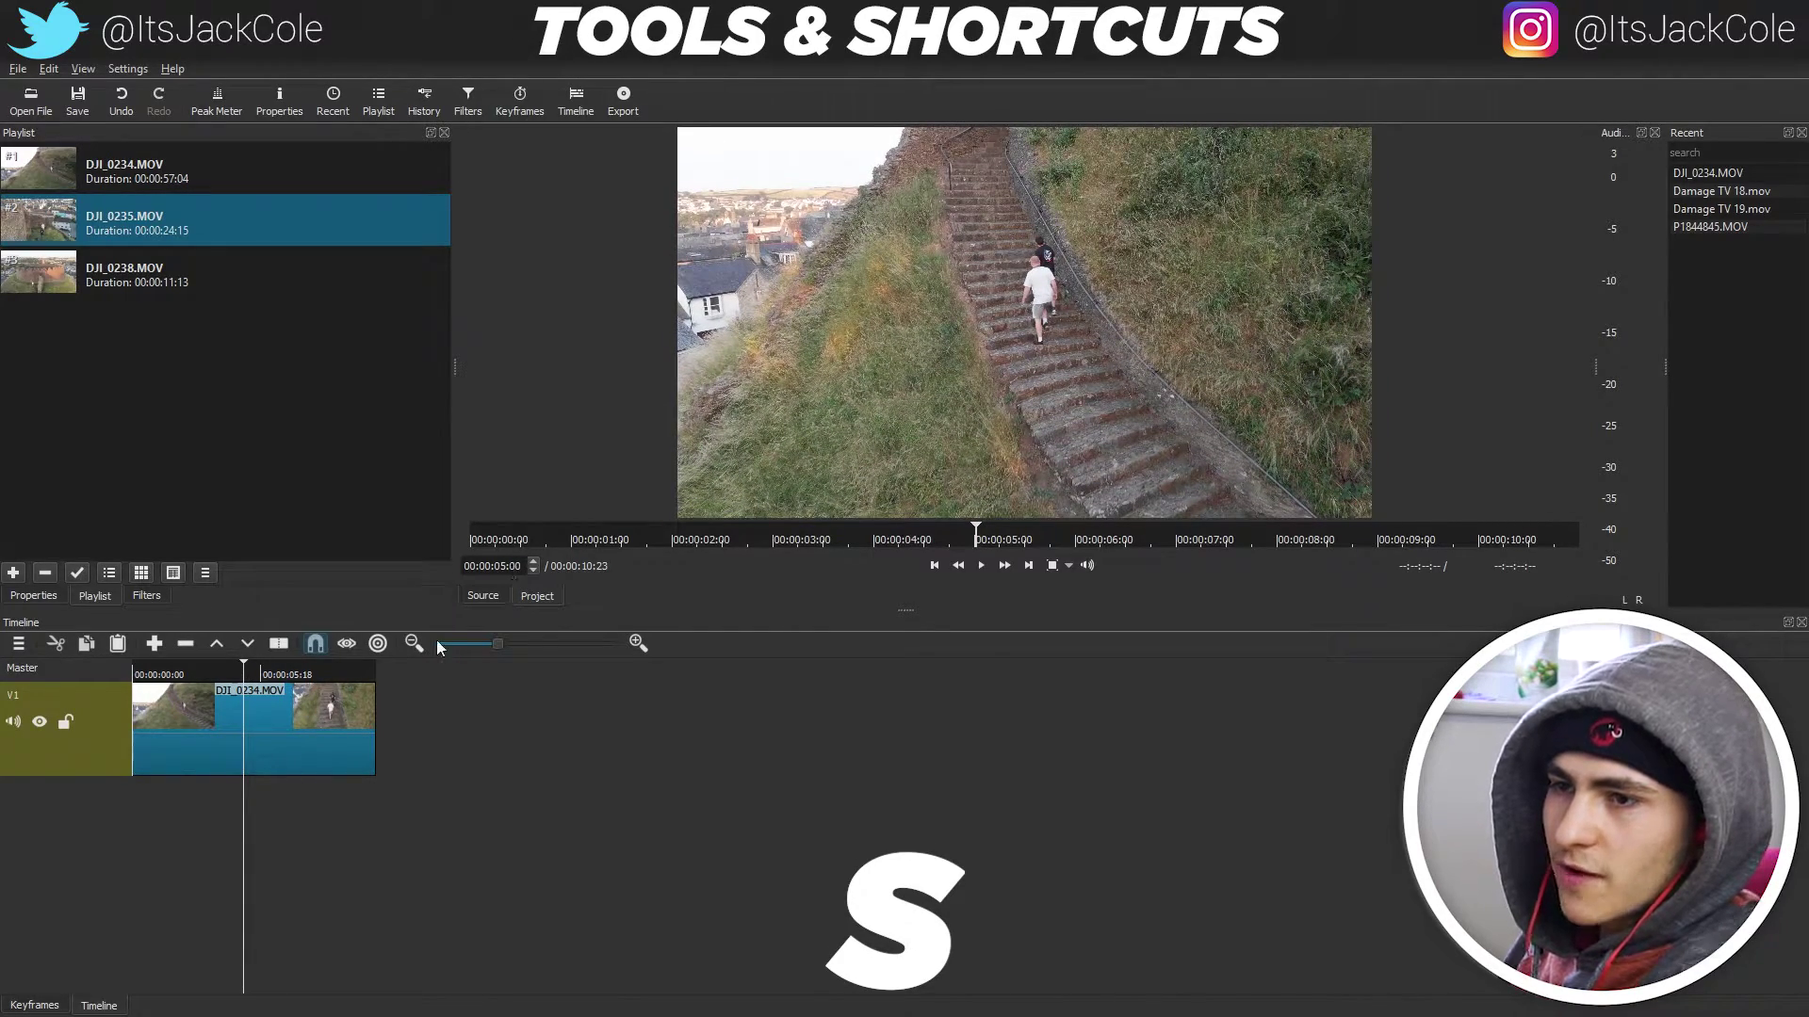
pyautogui.press('s')
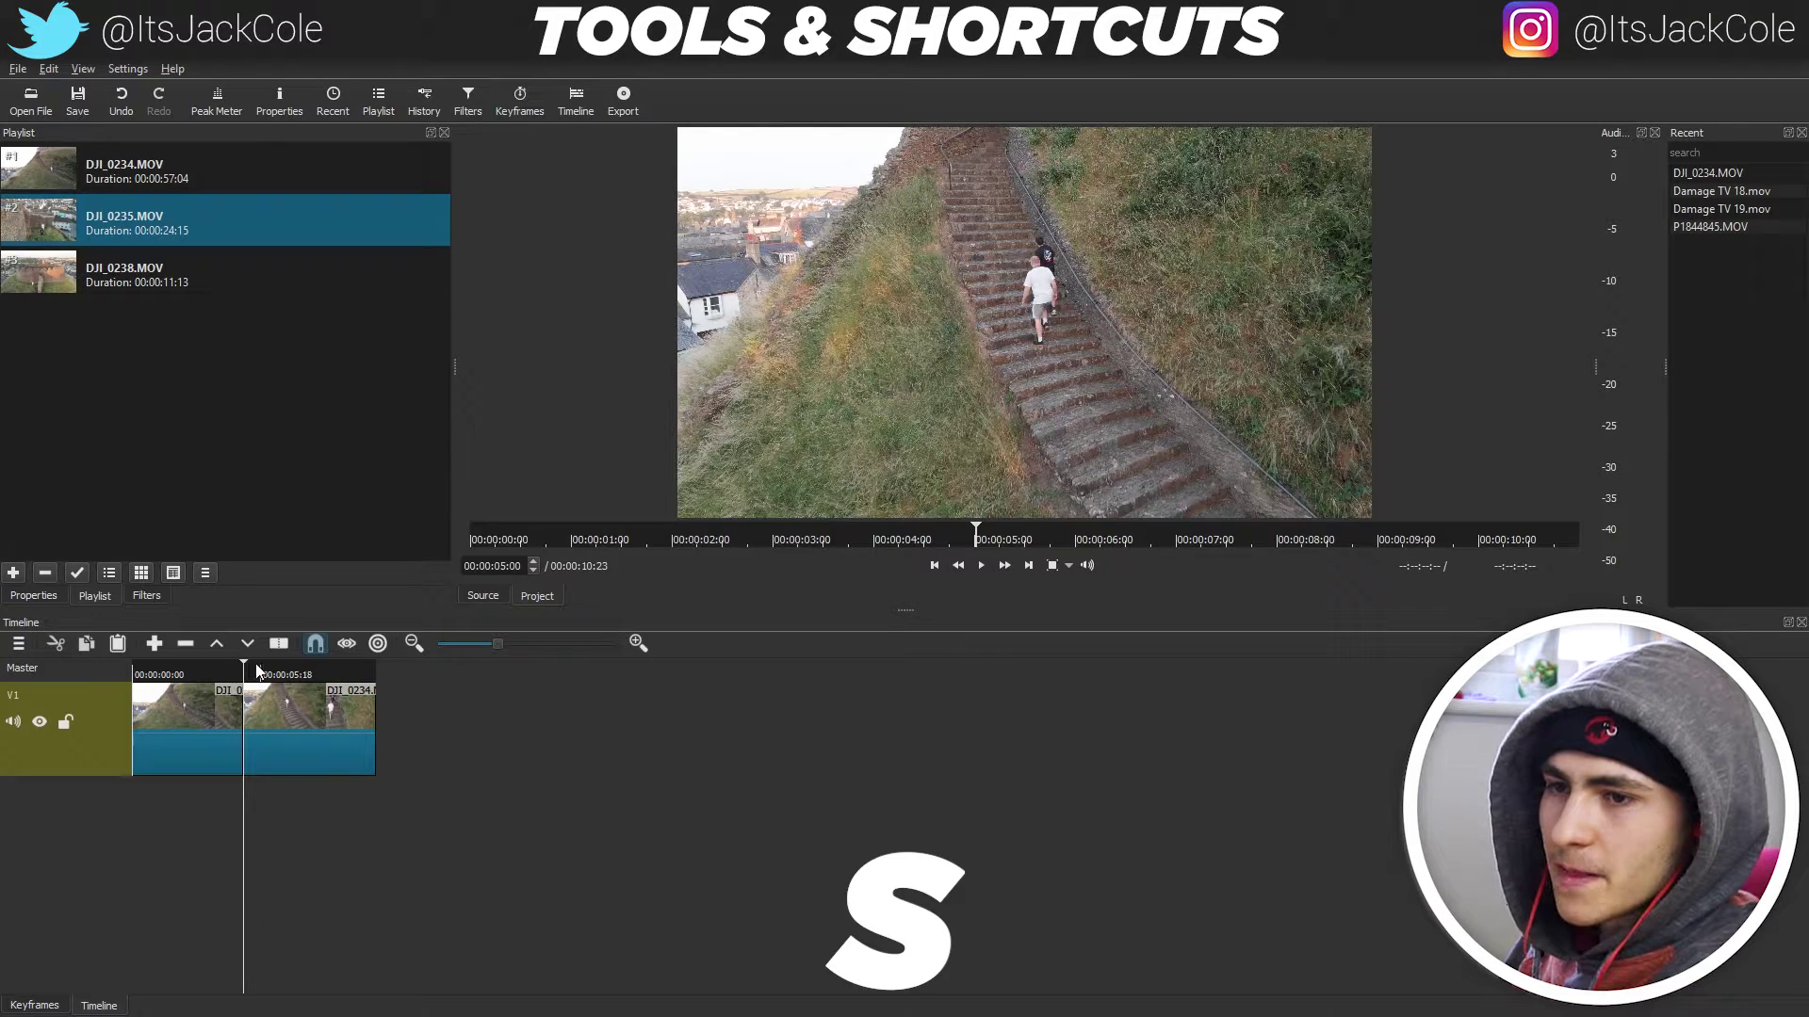
# Inspect the new cut just past 00:00:05:00, delete the piece after it, and undo the deletion
pyautogui.moveTo(497, 644); pyautogui.dragTo(528, 644)
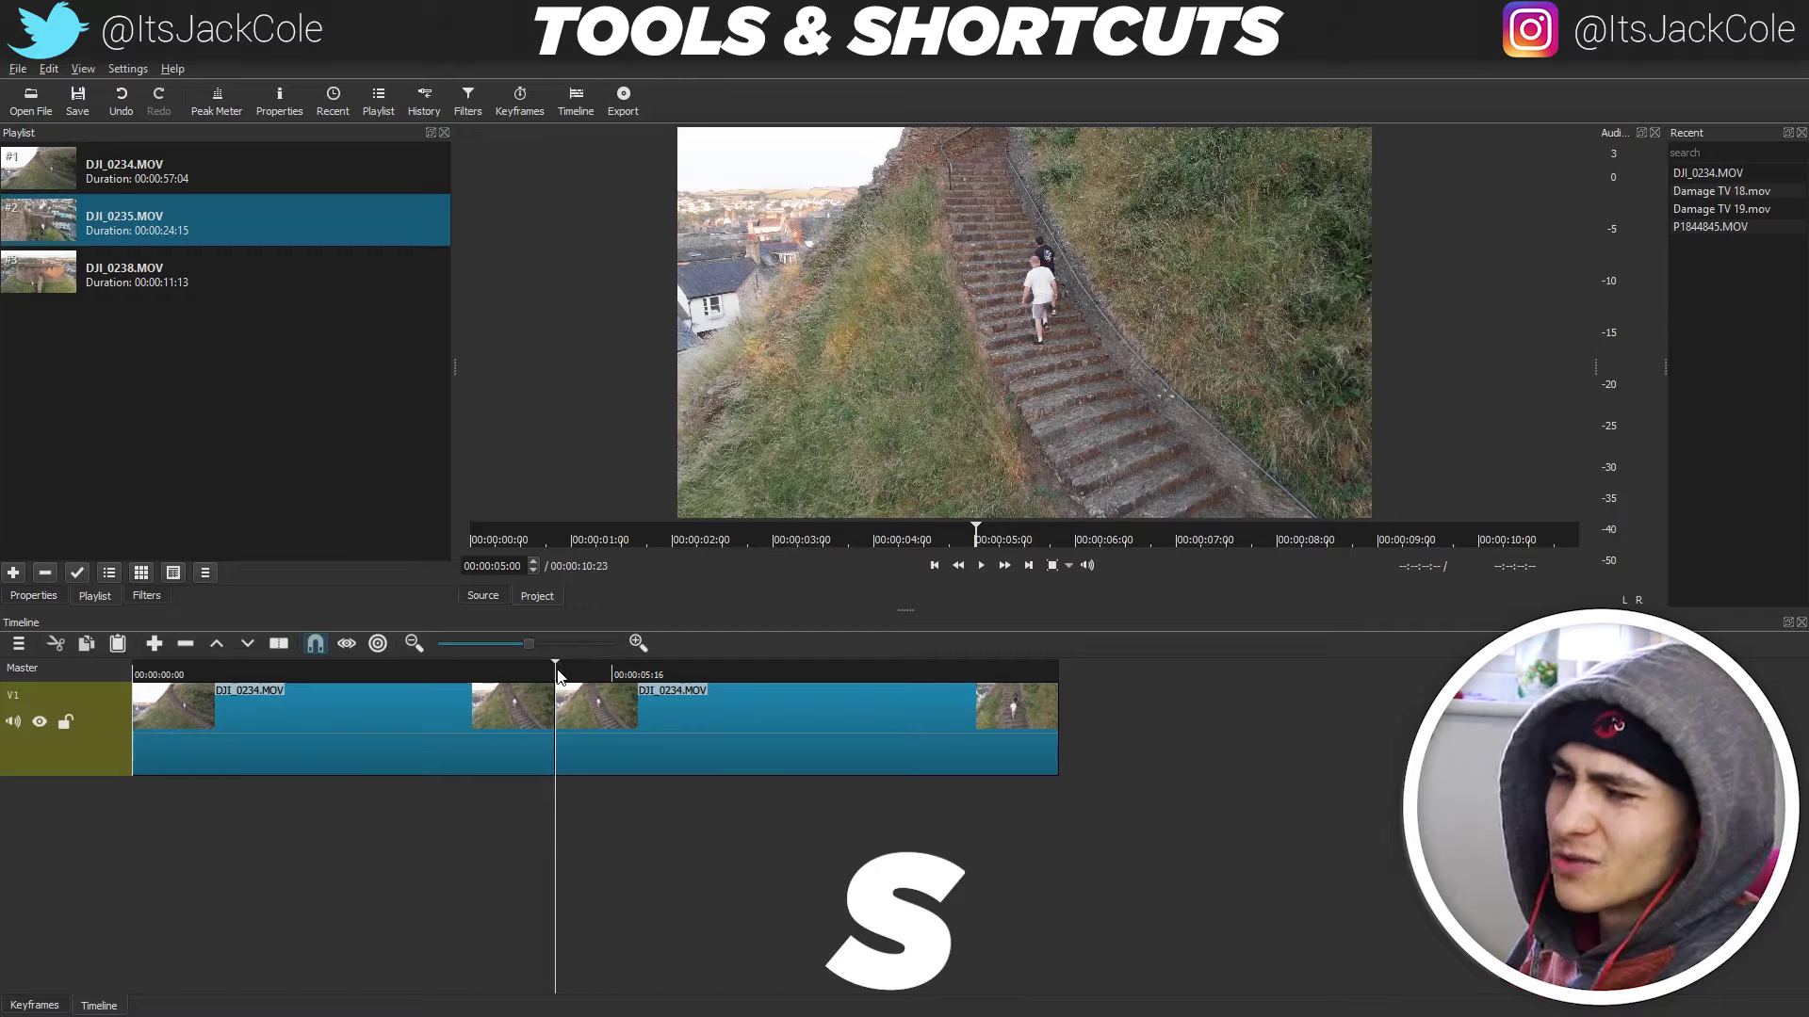
pyautogui.moveTo(559, 669)
pyautogui.mouseDown()
pyautogui.moveTo(585, 667)
pyautogui.moveTo(554, 678)
pyautogui.moveTo(569, 671)
pyautogui.mouseUp()
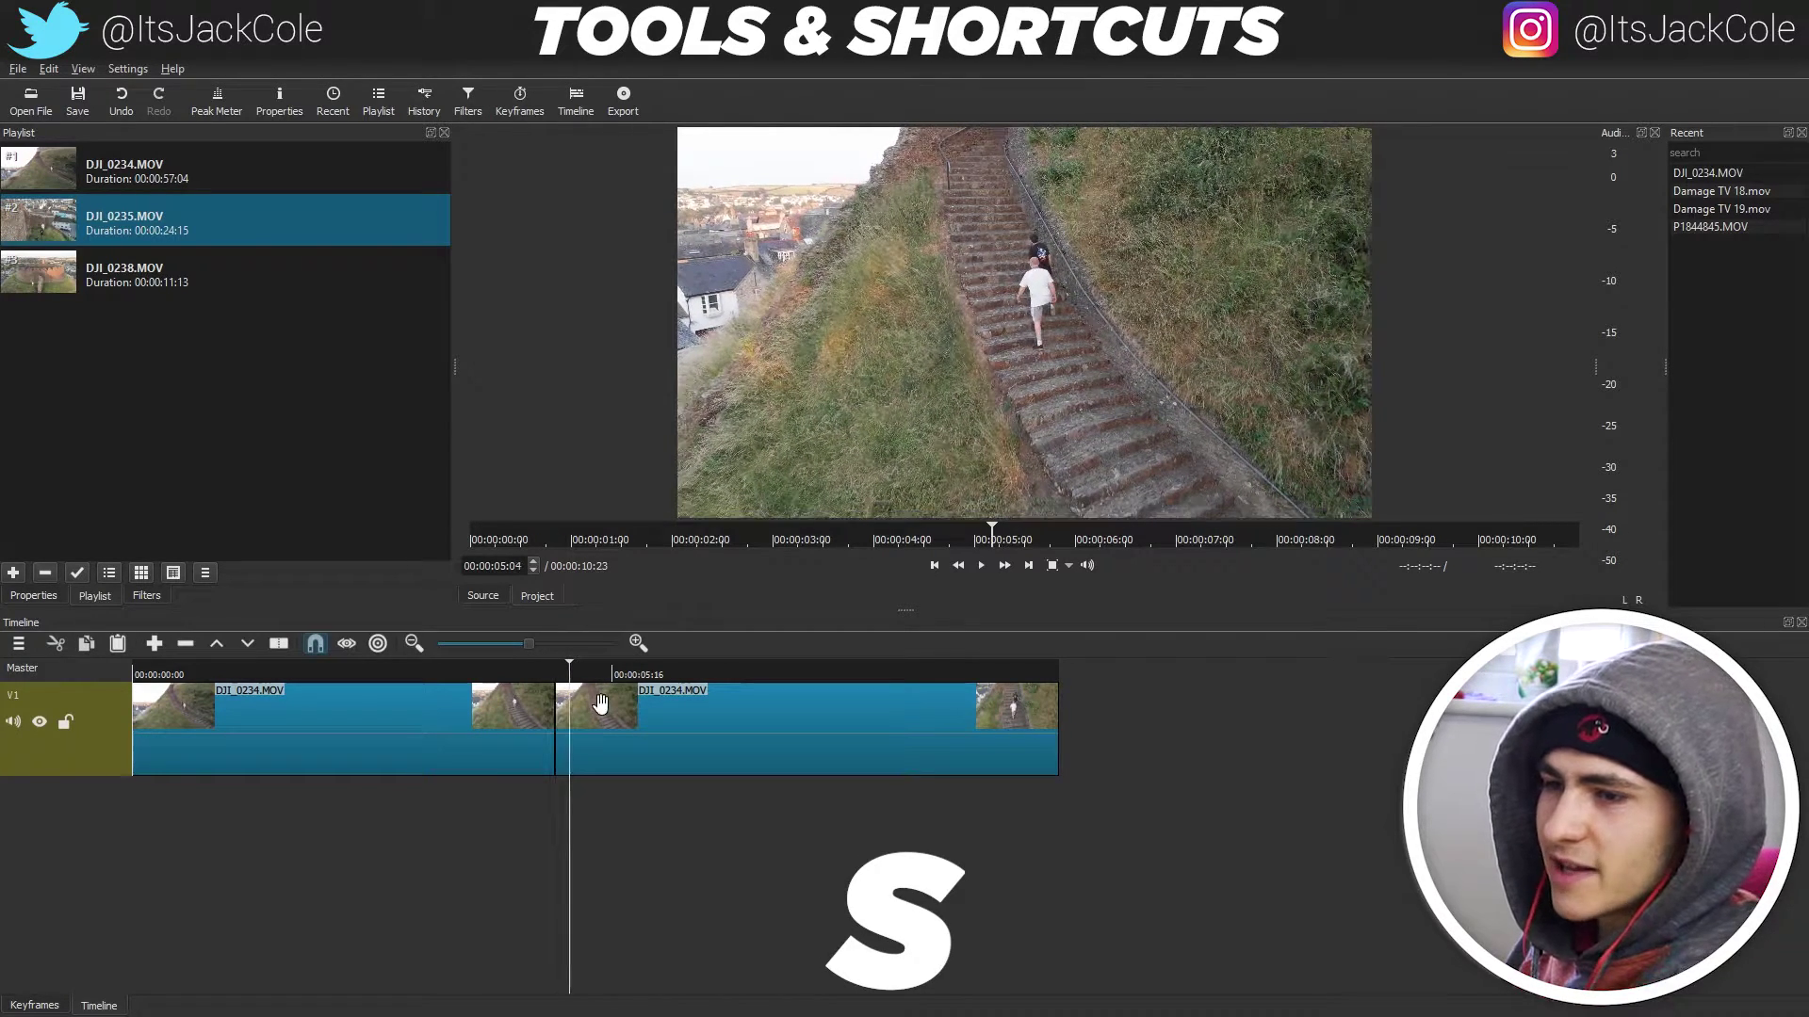
pyautogui.click(693, 745)
pyautogui.hotkey('ctrl', 'z')
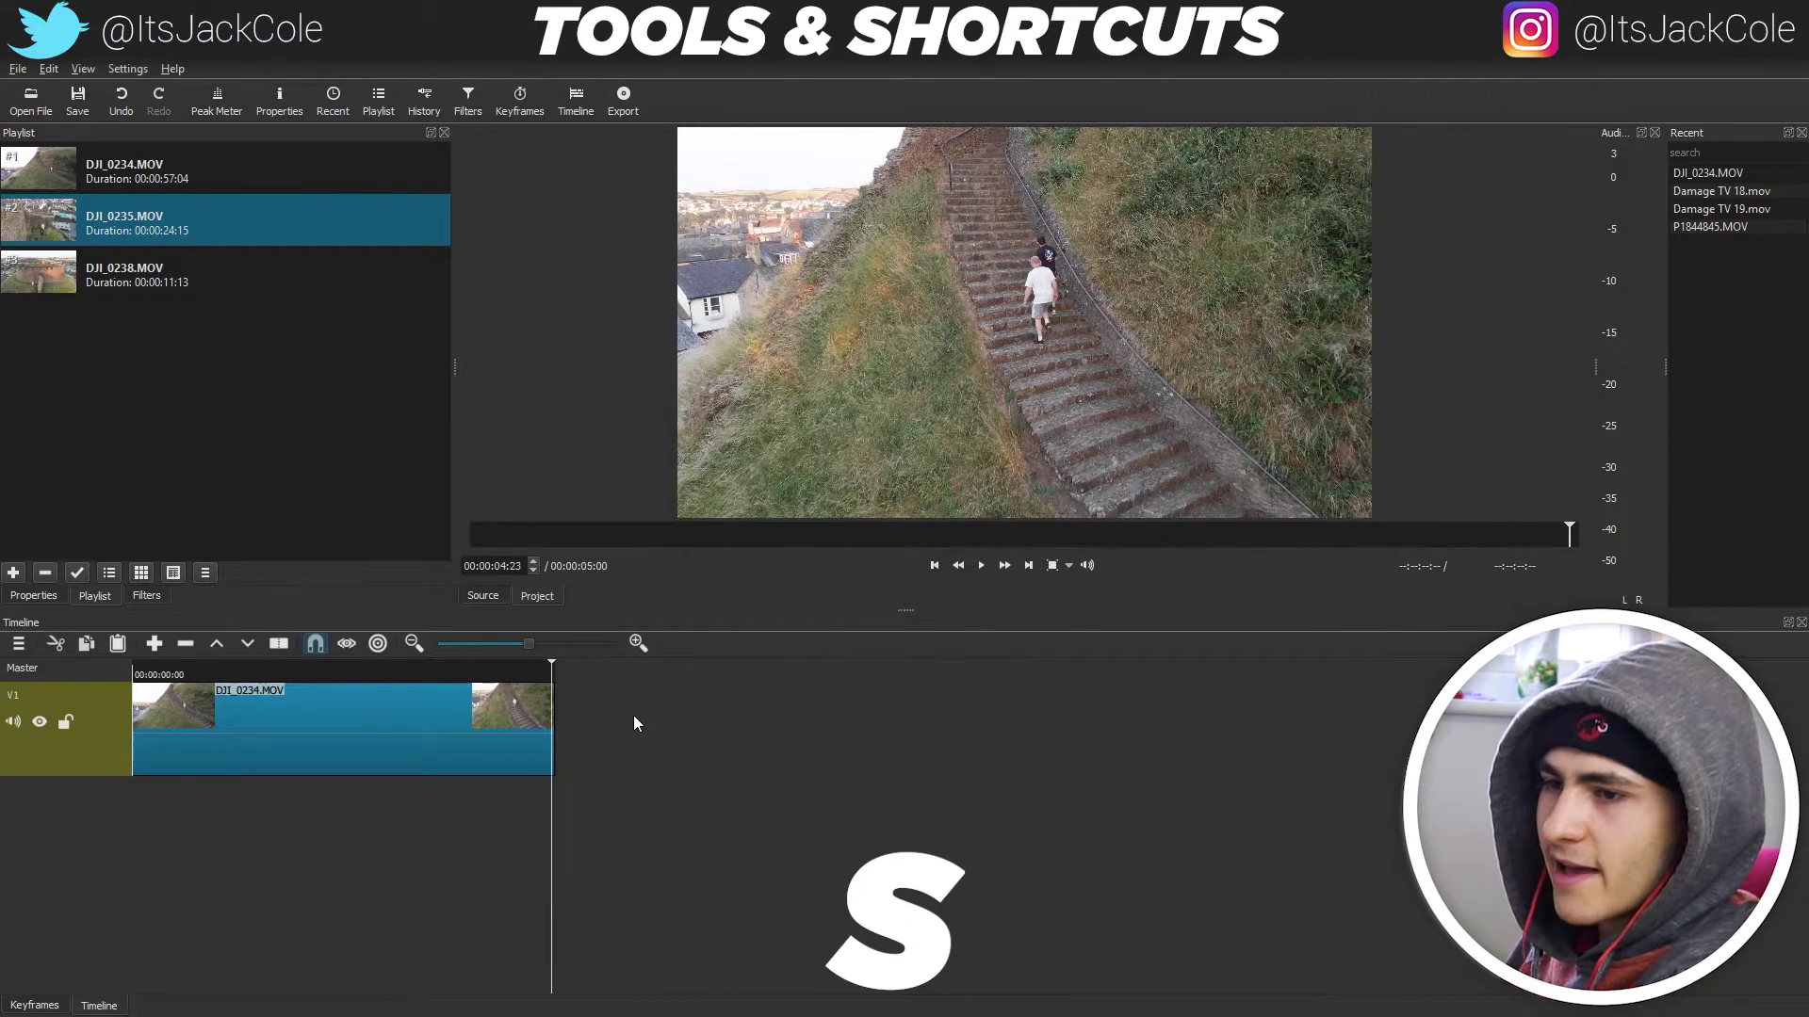
# Return the playhead to the start, ripple-delete the piece before the cut, and undo the deletion
pyautogui.click(552, 676)
pyautogui.press('Home')
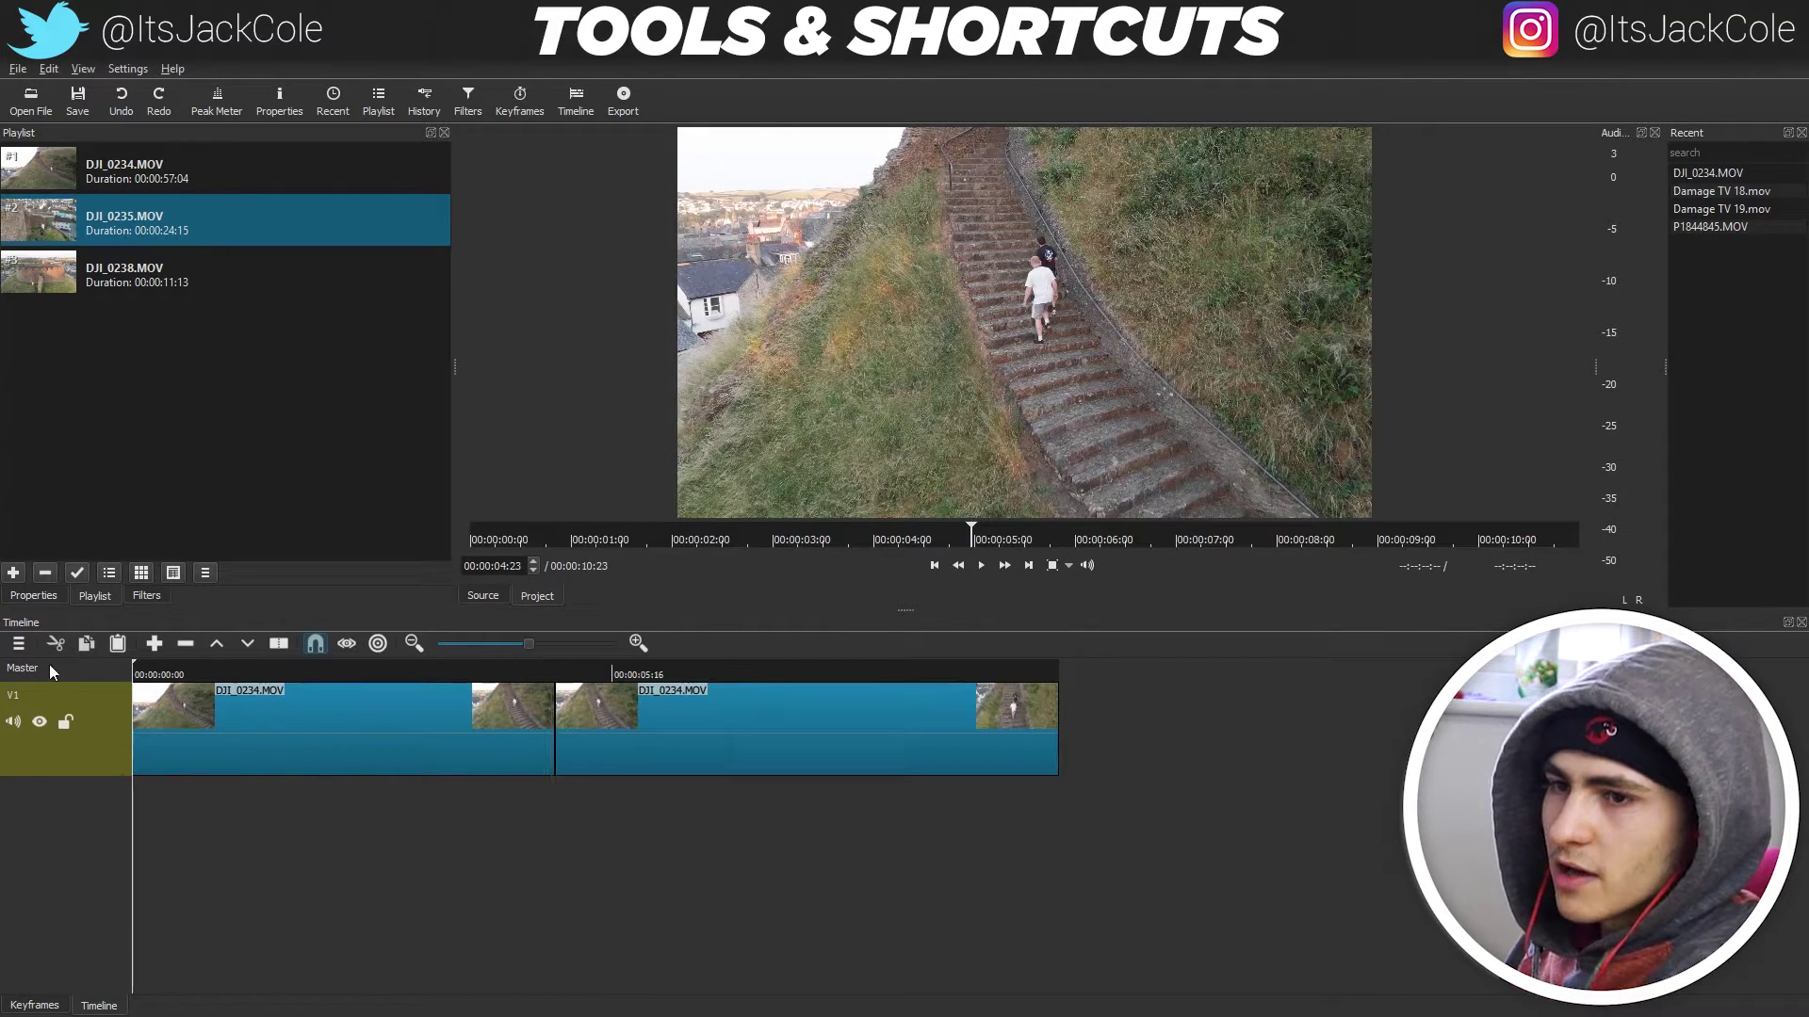
pyautogui.click(200, 720)
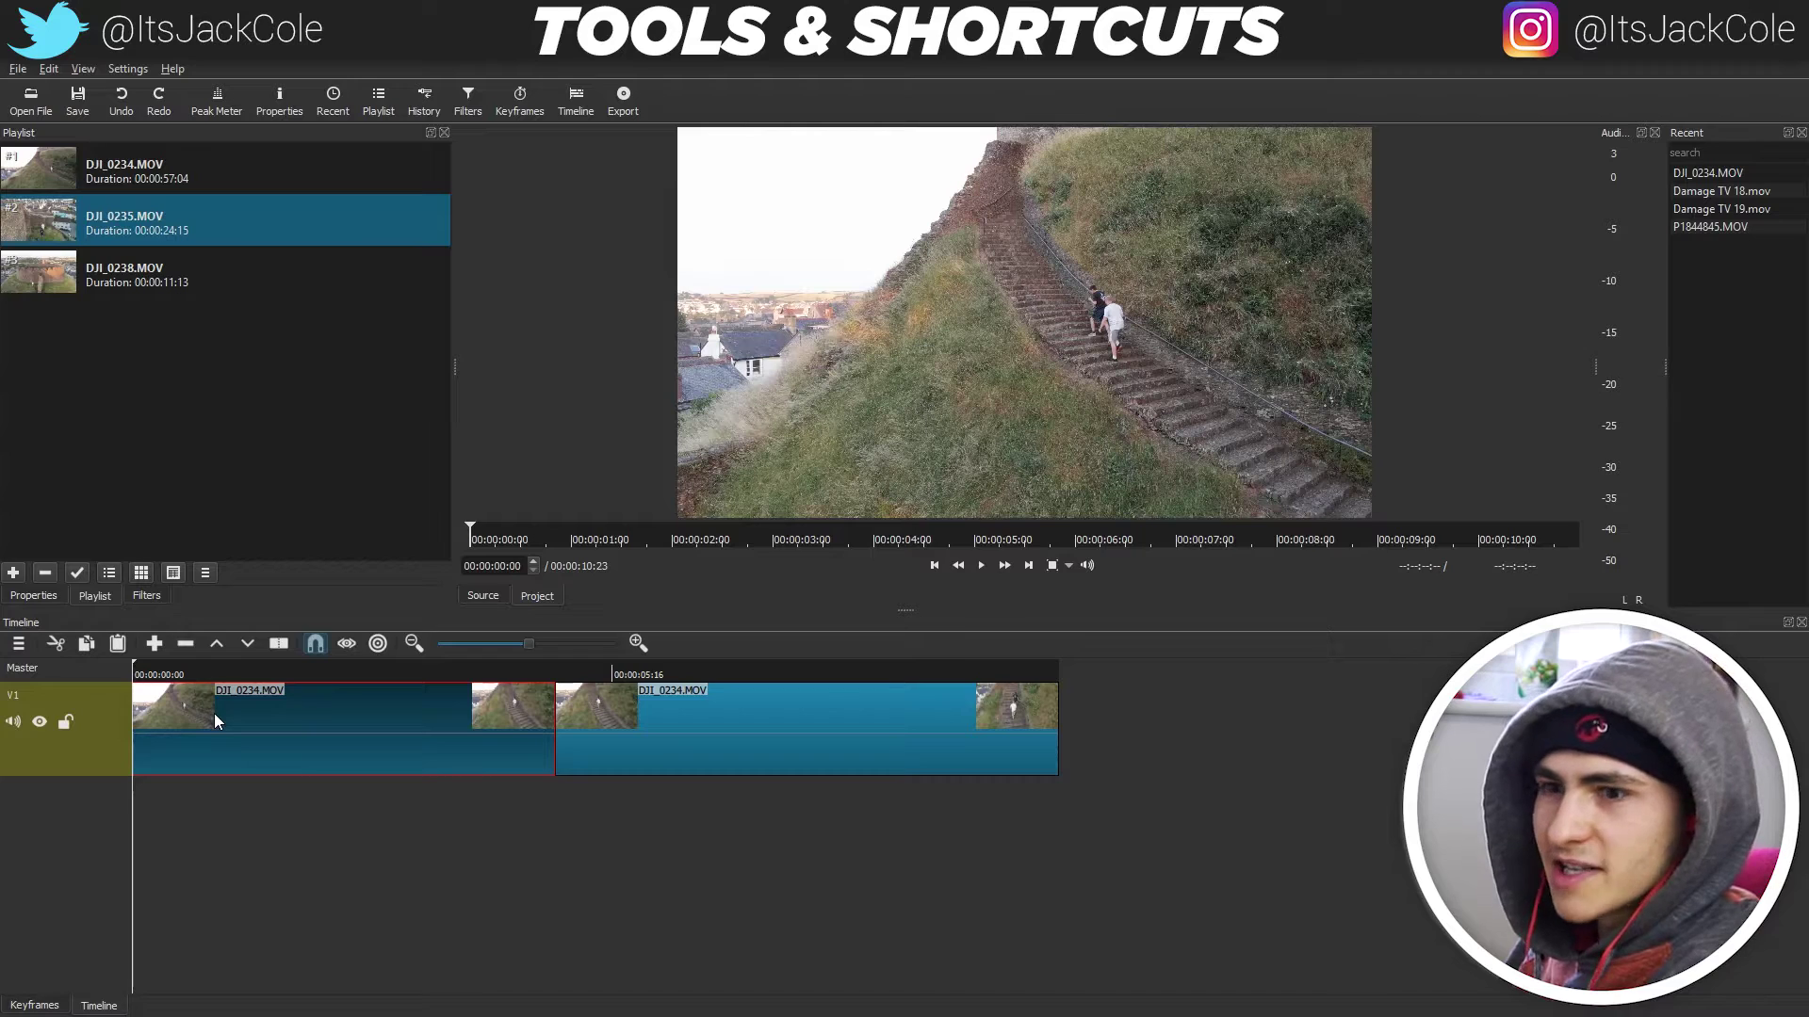
pyautogui.press('x')
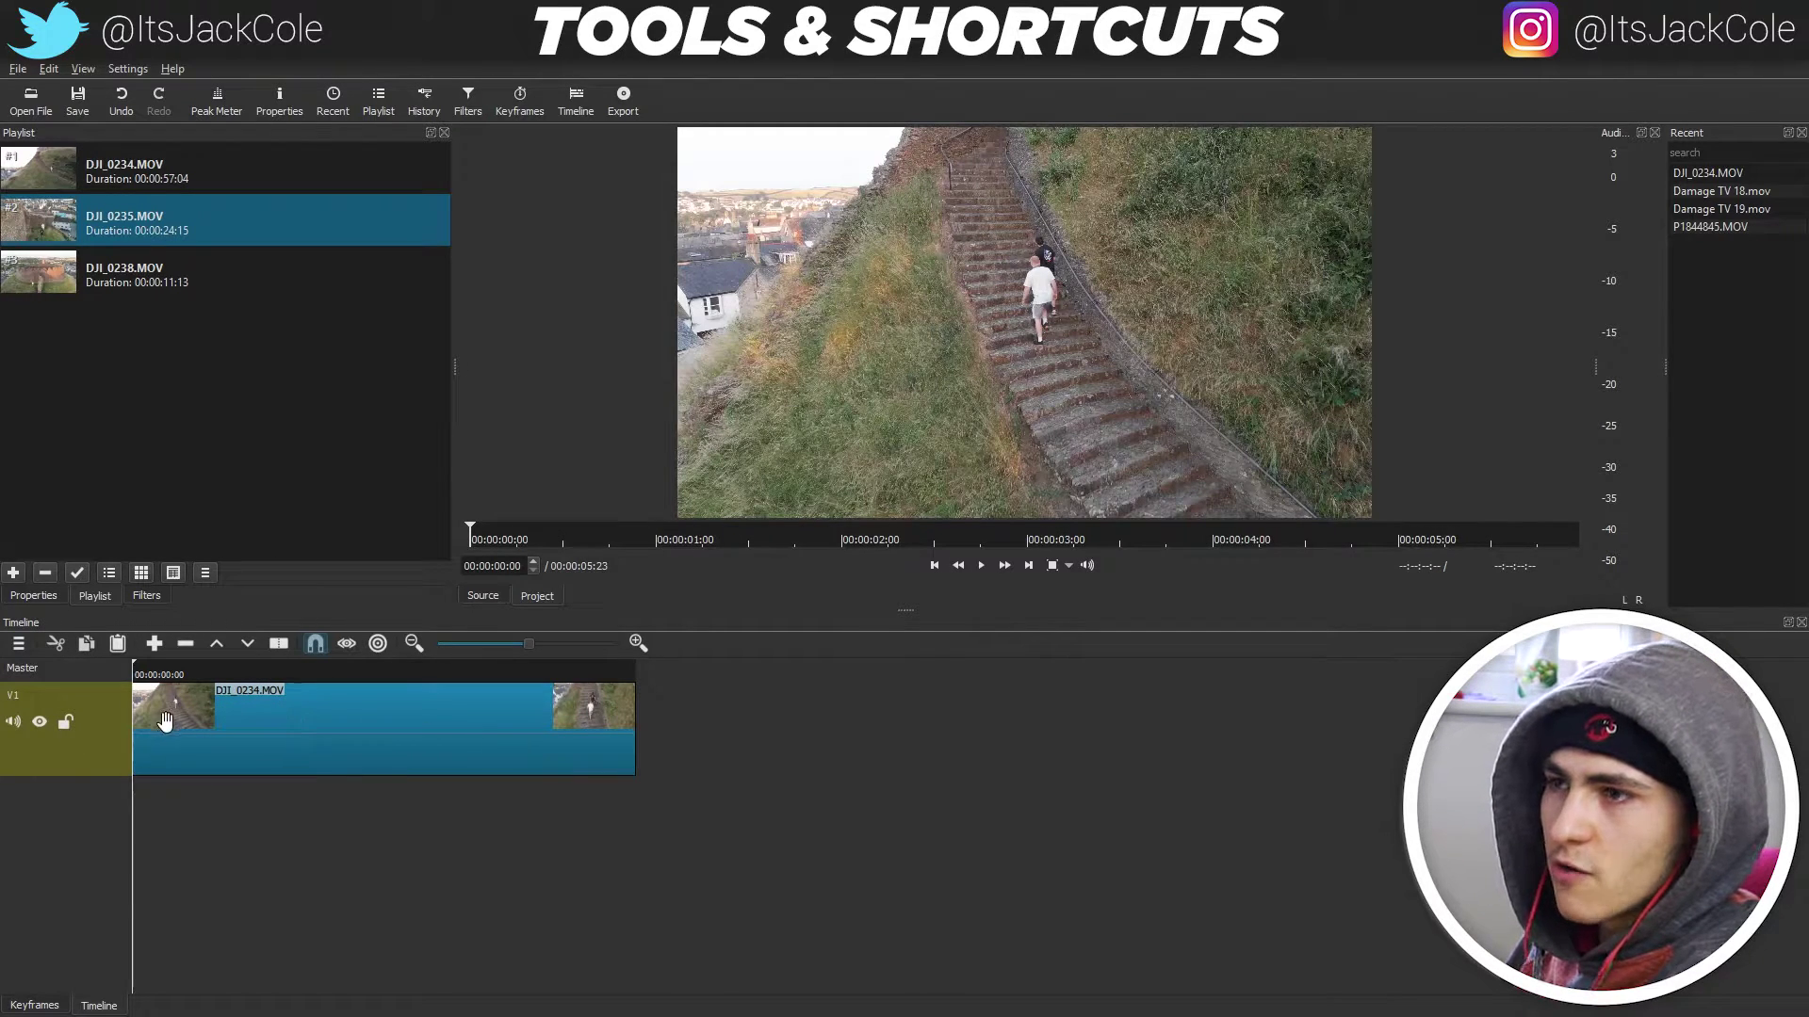
pyautogui.hotkey('ctrl', 'z')
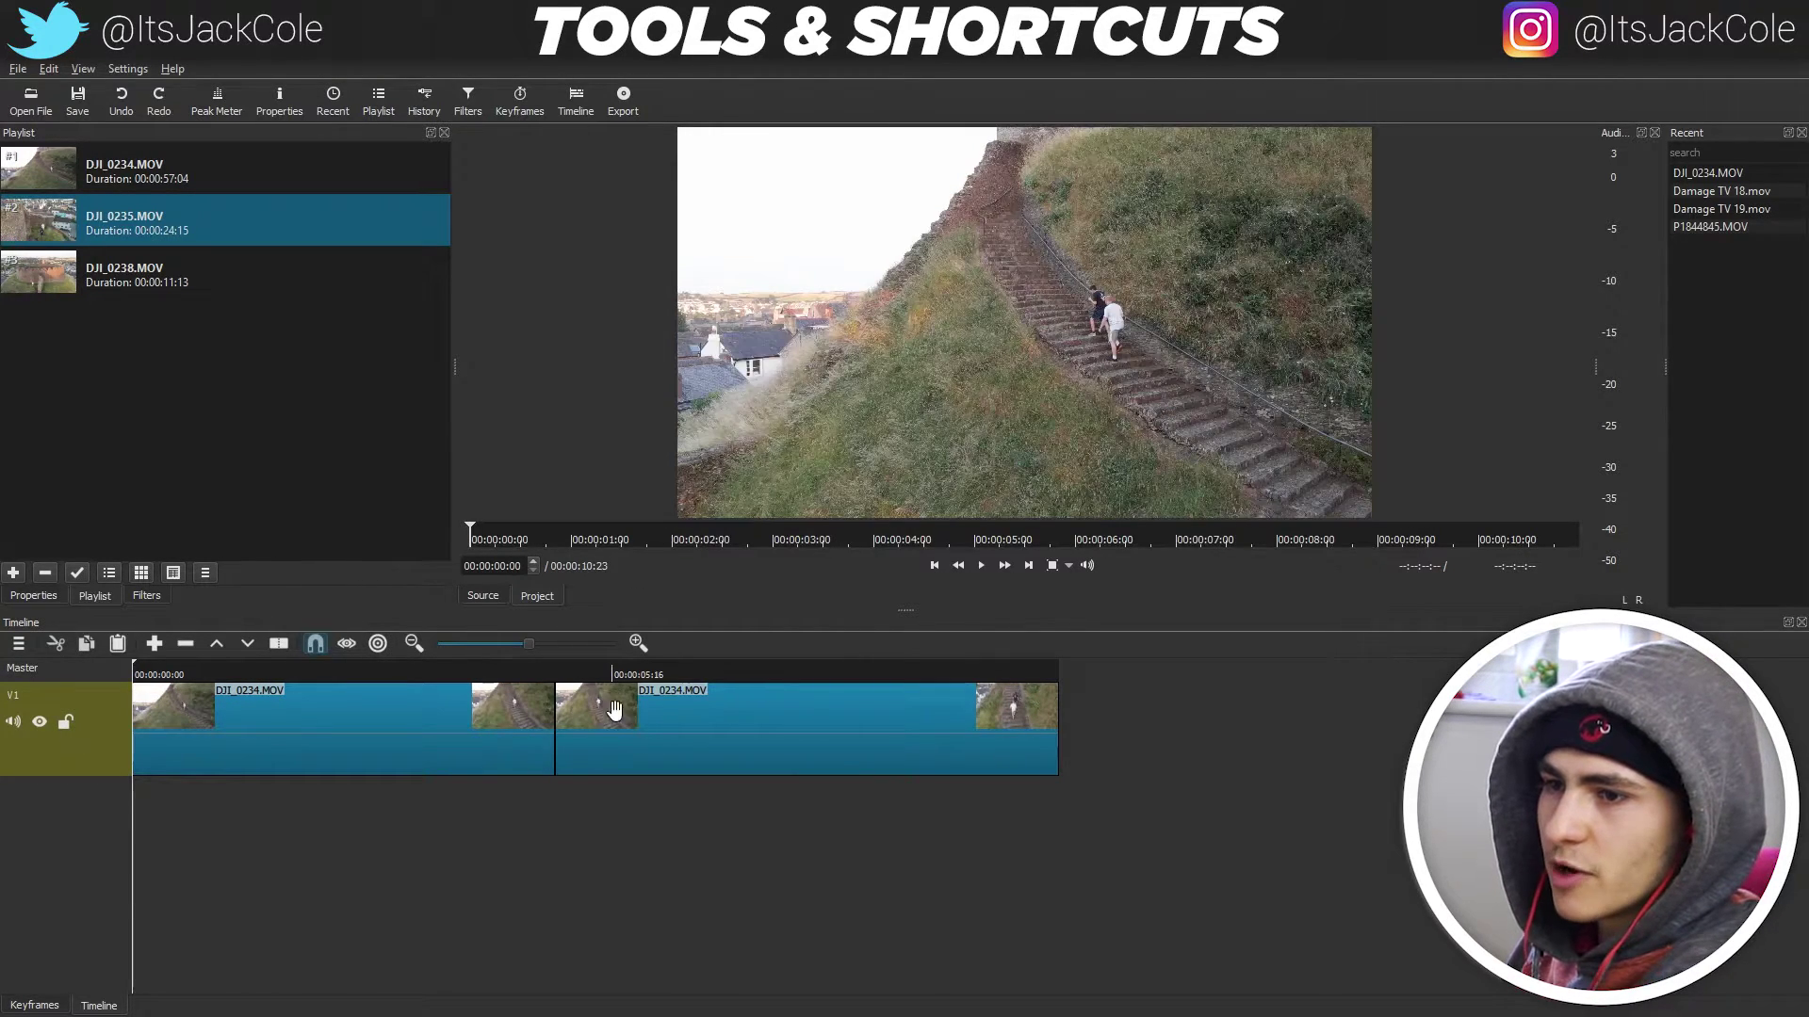
# Delete the piece of the DJI_0234.MOV clip that follows the cut
pyautogui.click(628, 716)
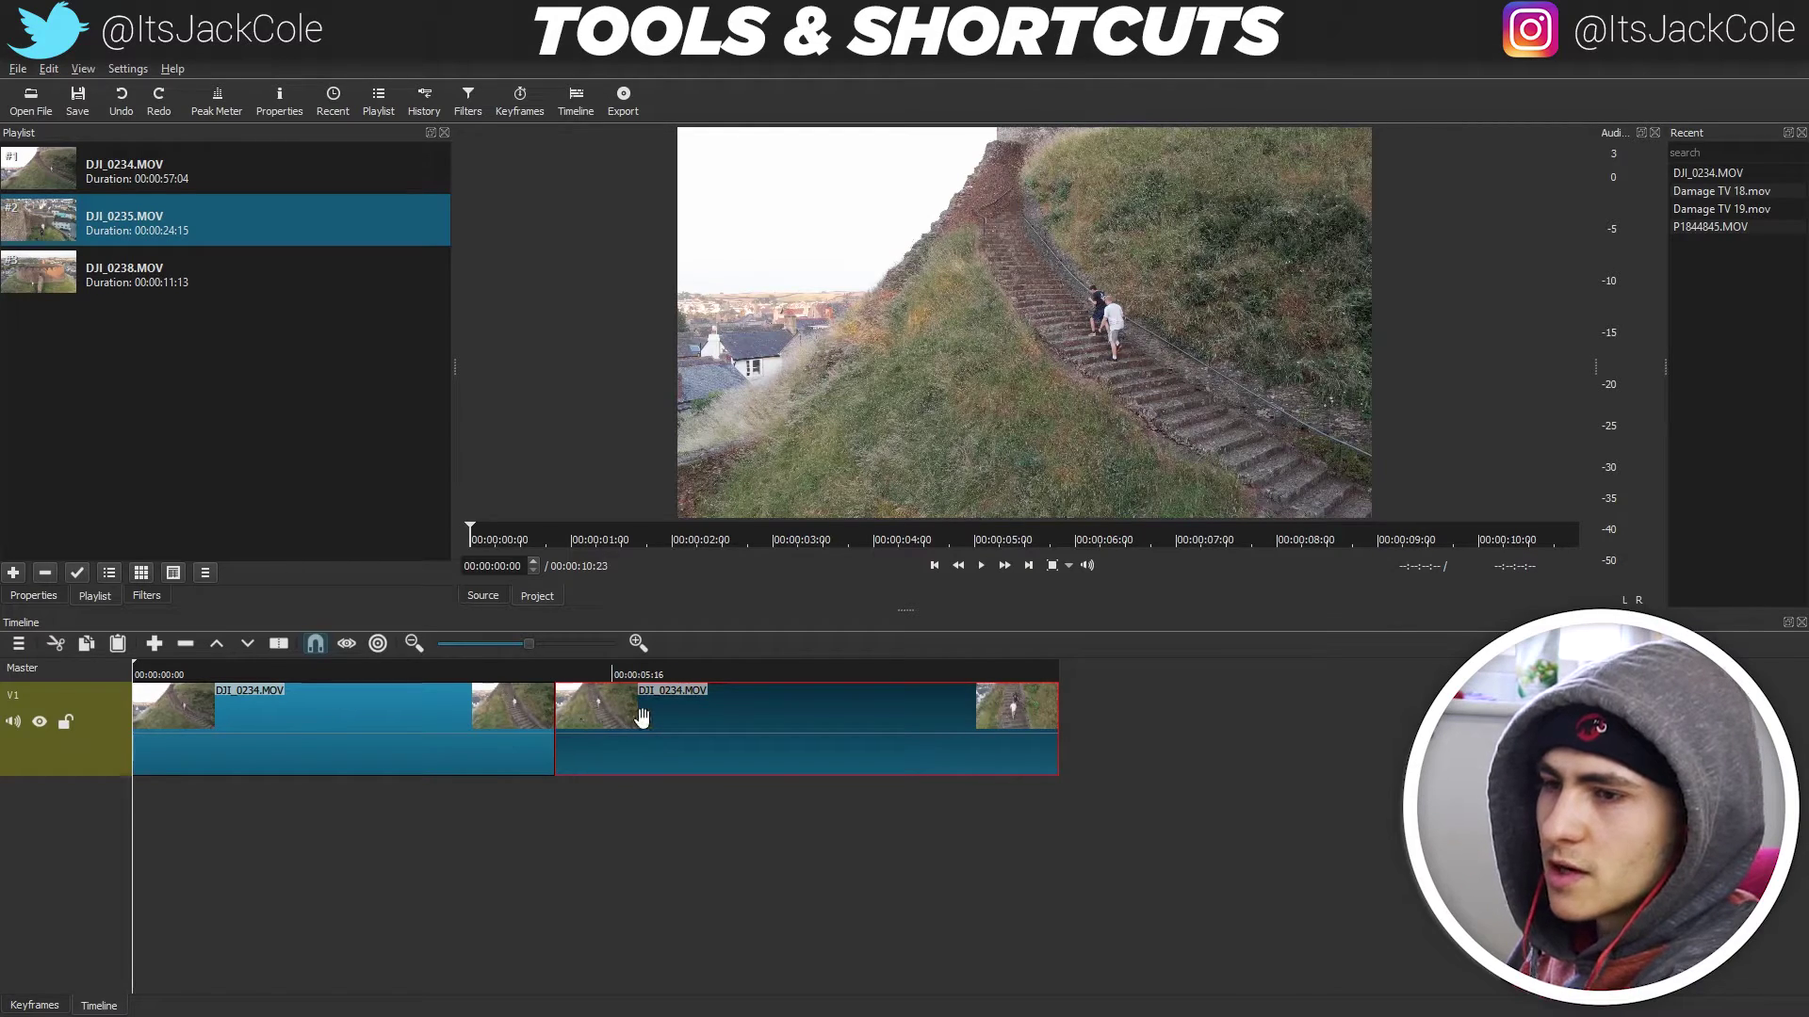
pyautogui.press('Delete')
# Play the remaining clip up to 00:00:04:14, split it there and undo the split, returning the playhead to the start
pyautogui.press('space')
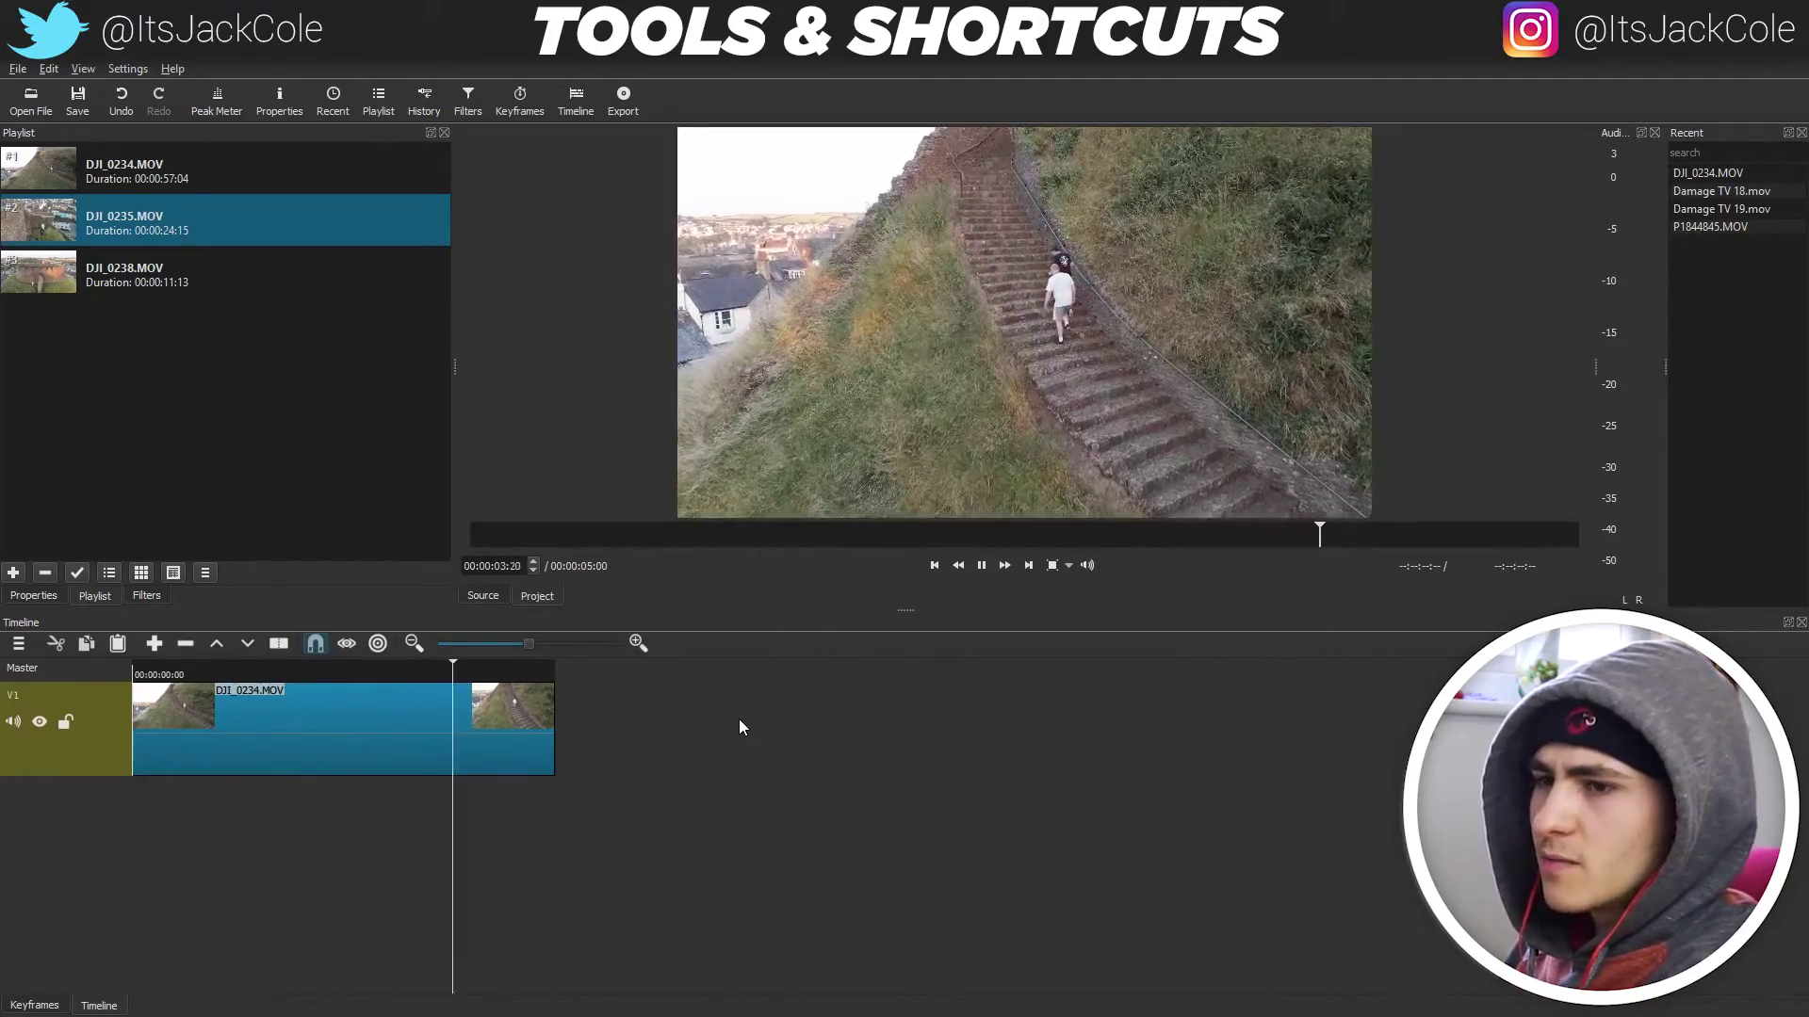
pyautogui.press('space')
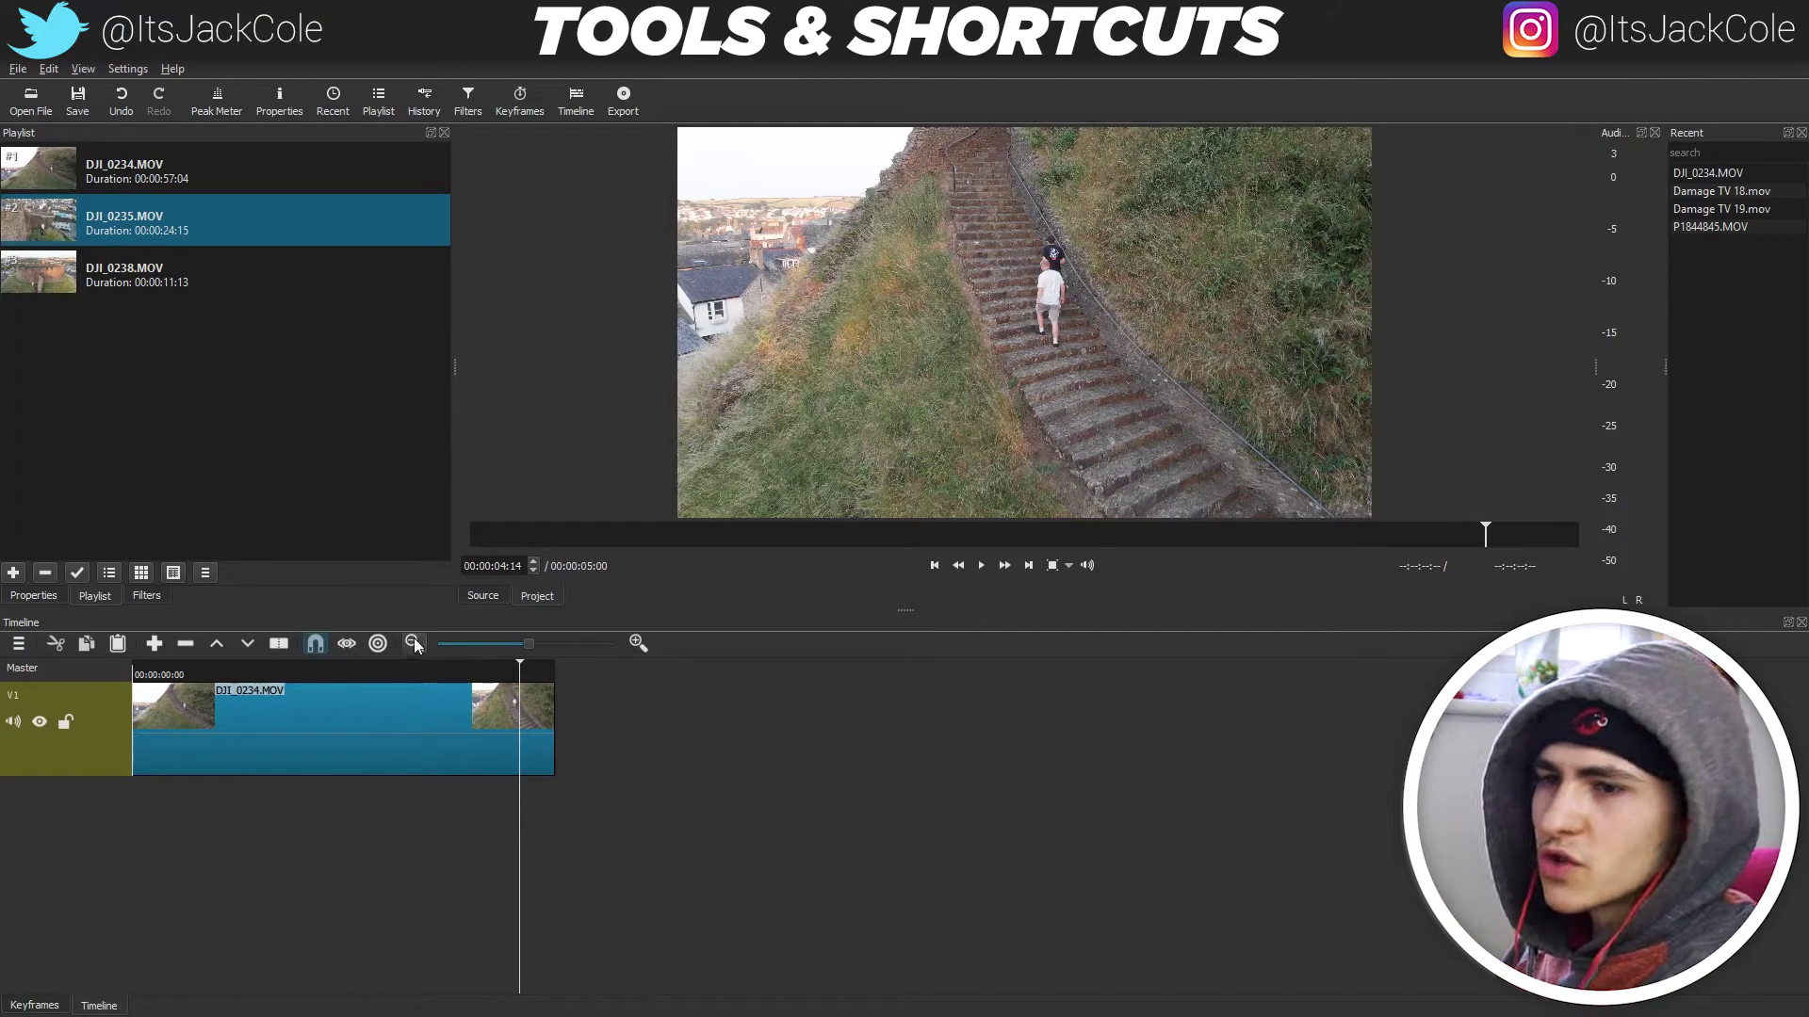
pyautogui.click(279, 645)
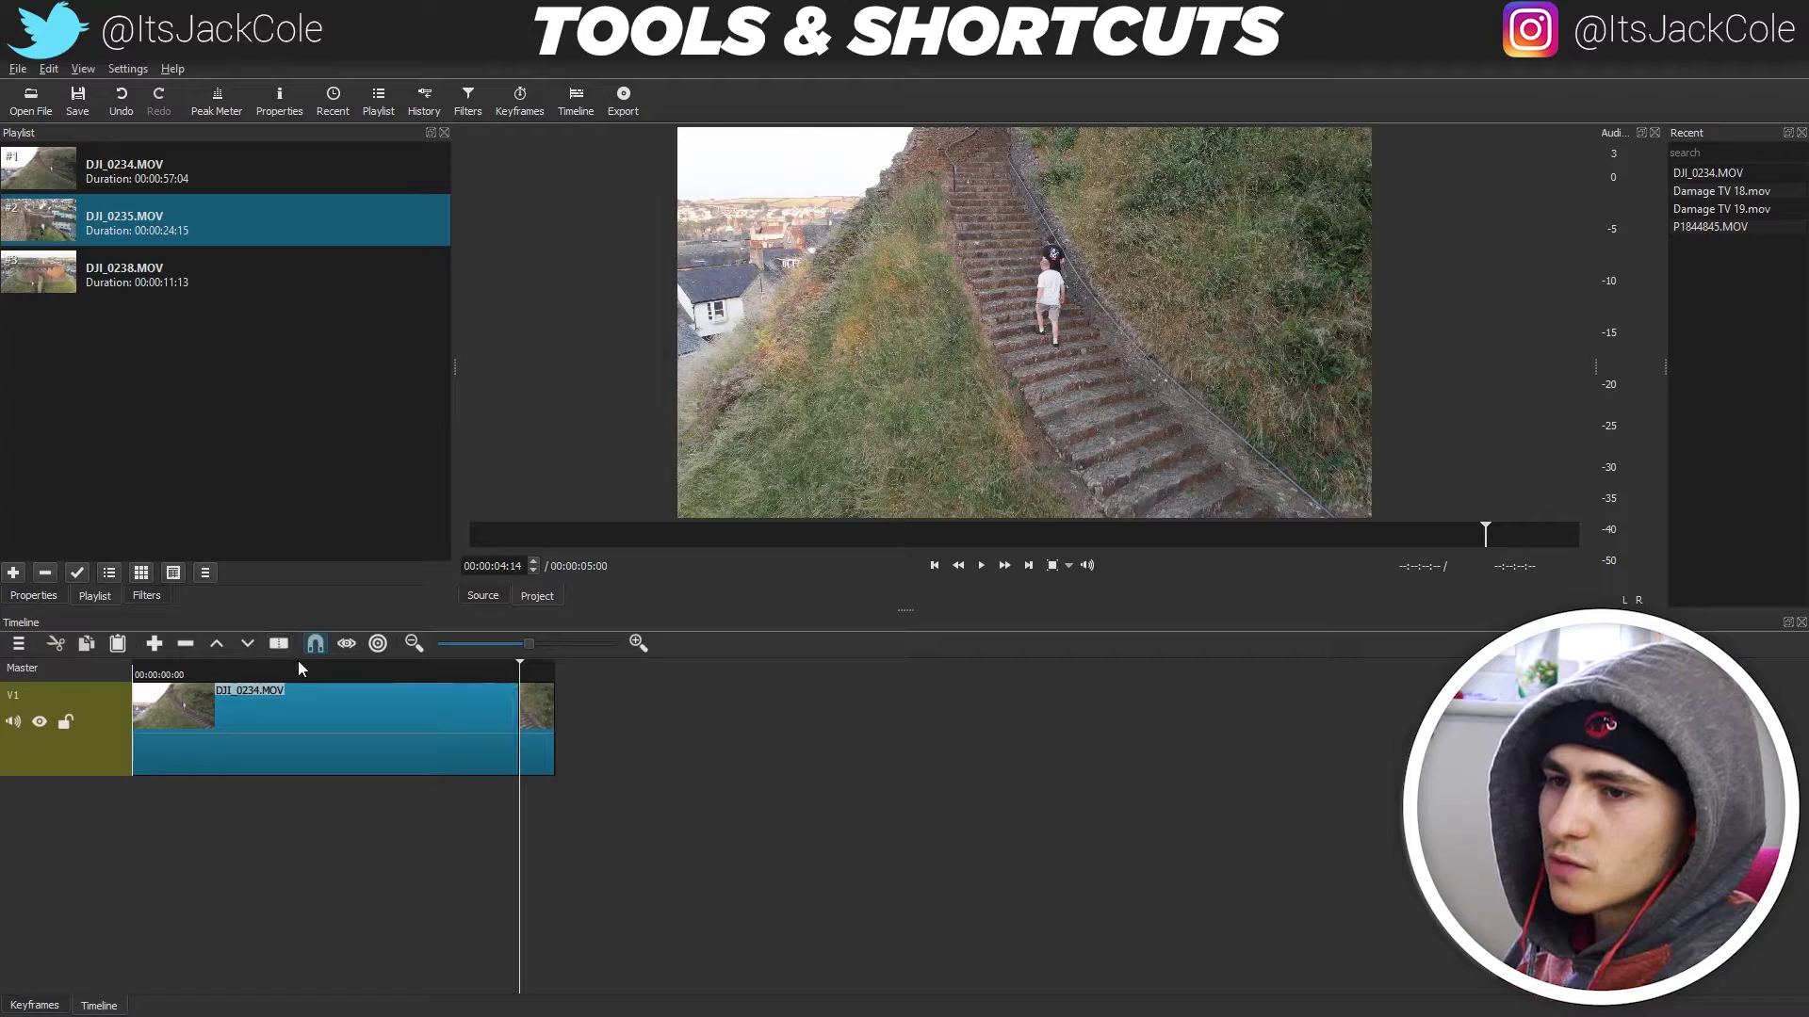
pyautogui.hotkey('ctrl', 'z')
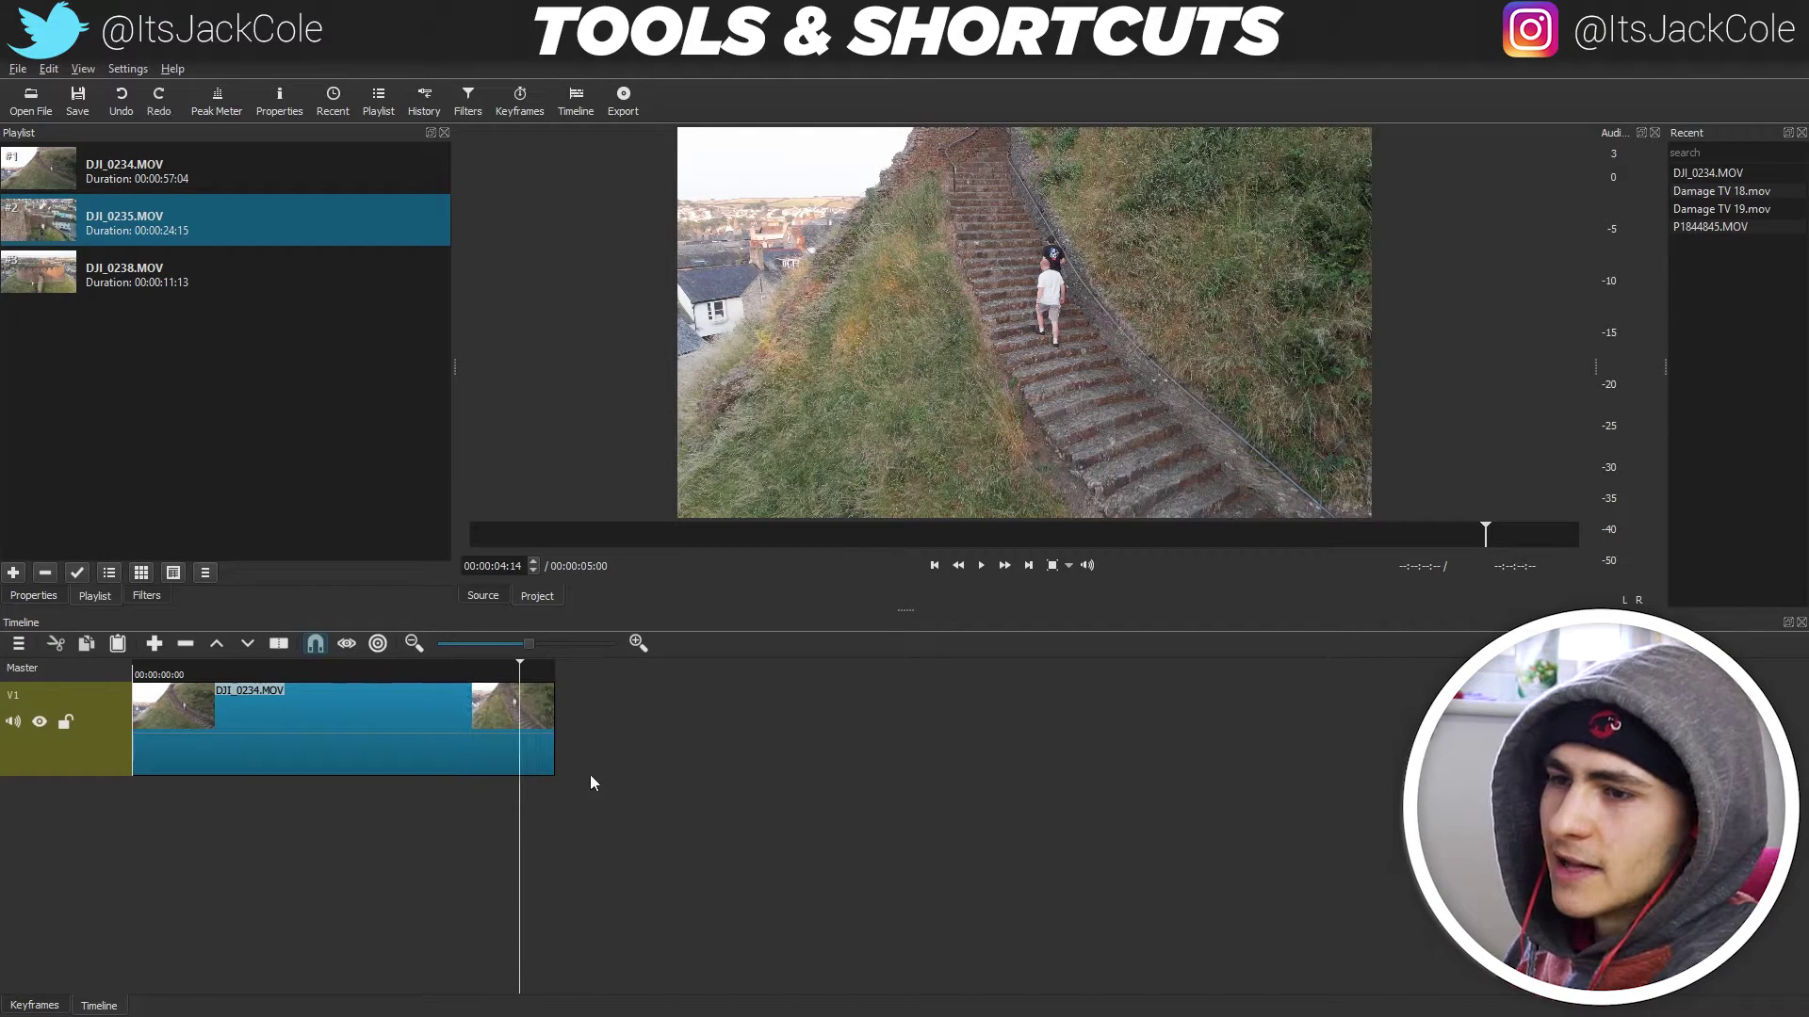
pyautogui.moveTo(516, 665); pyautogui.dragTo(330, 683)
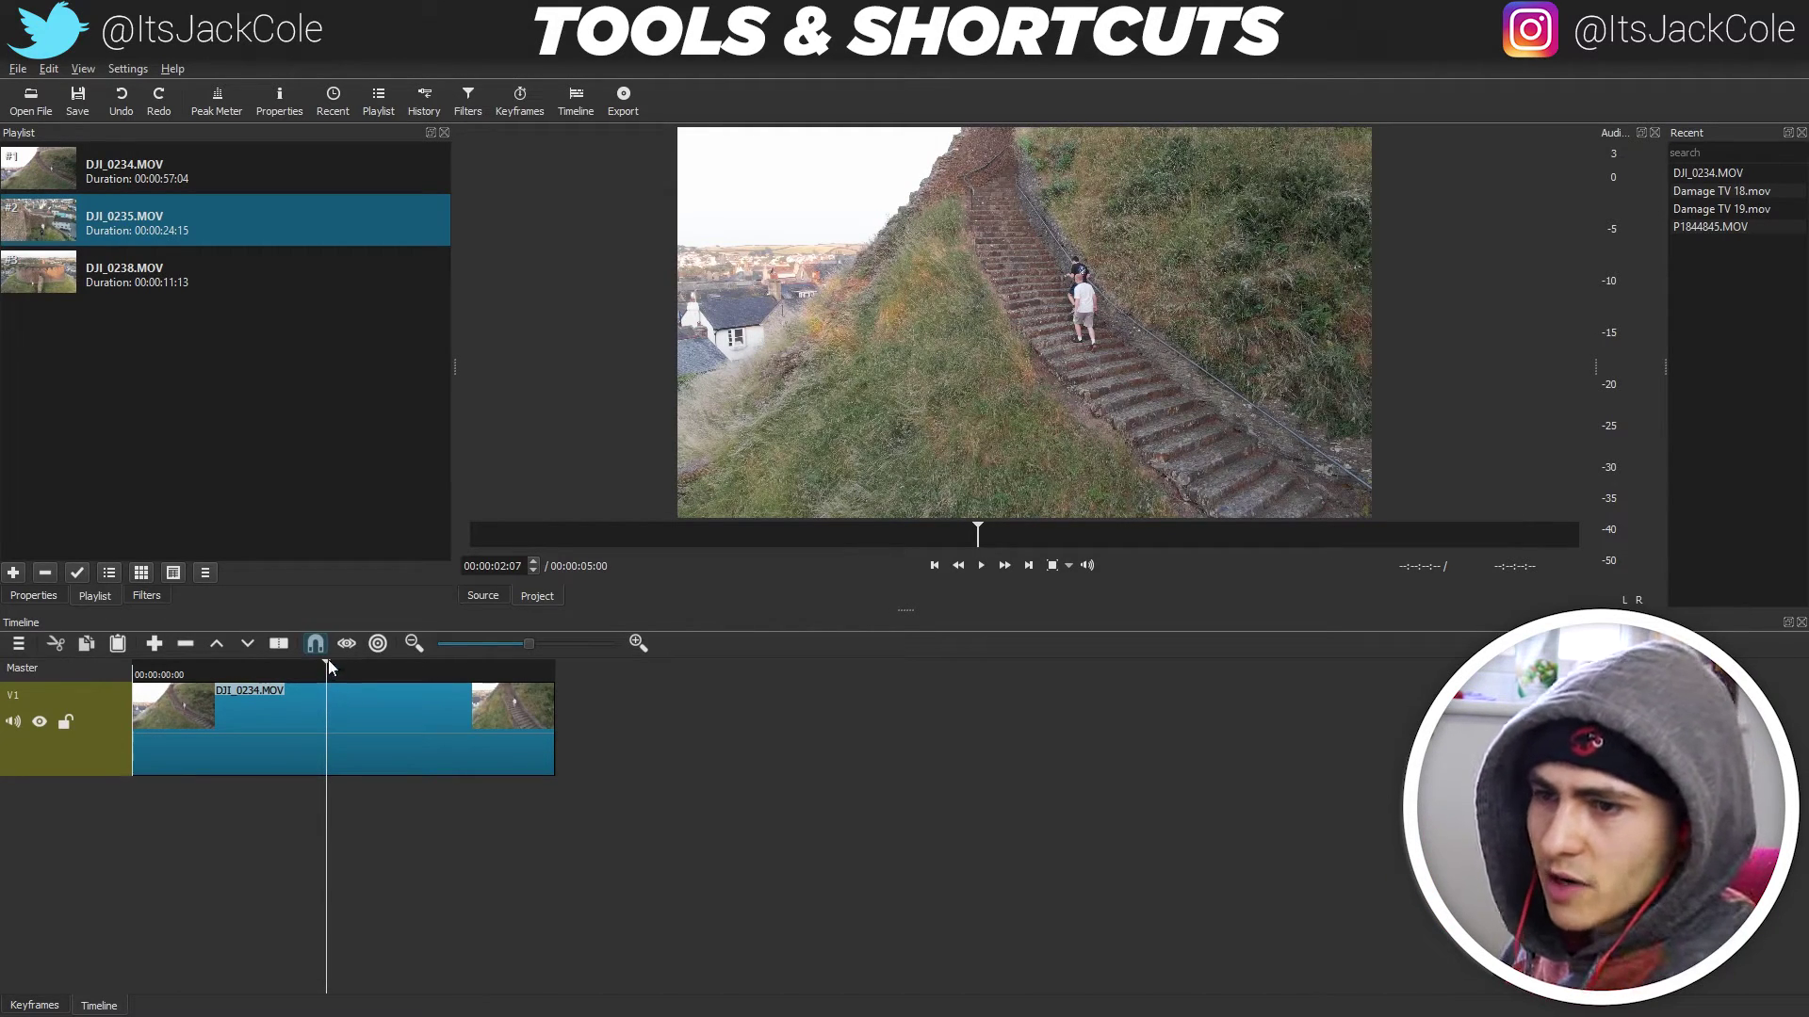
pyautogui.moveTo(326, 665); pyautogui.dragTo(134, 675)
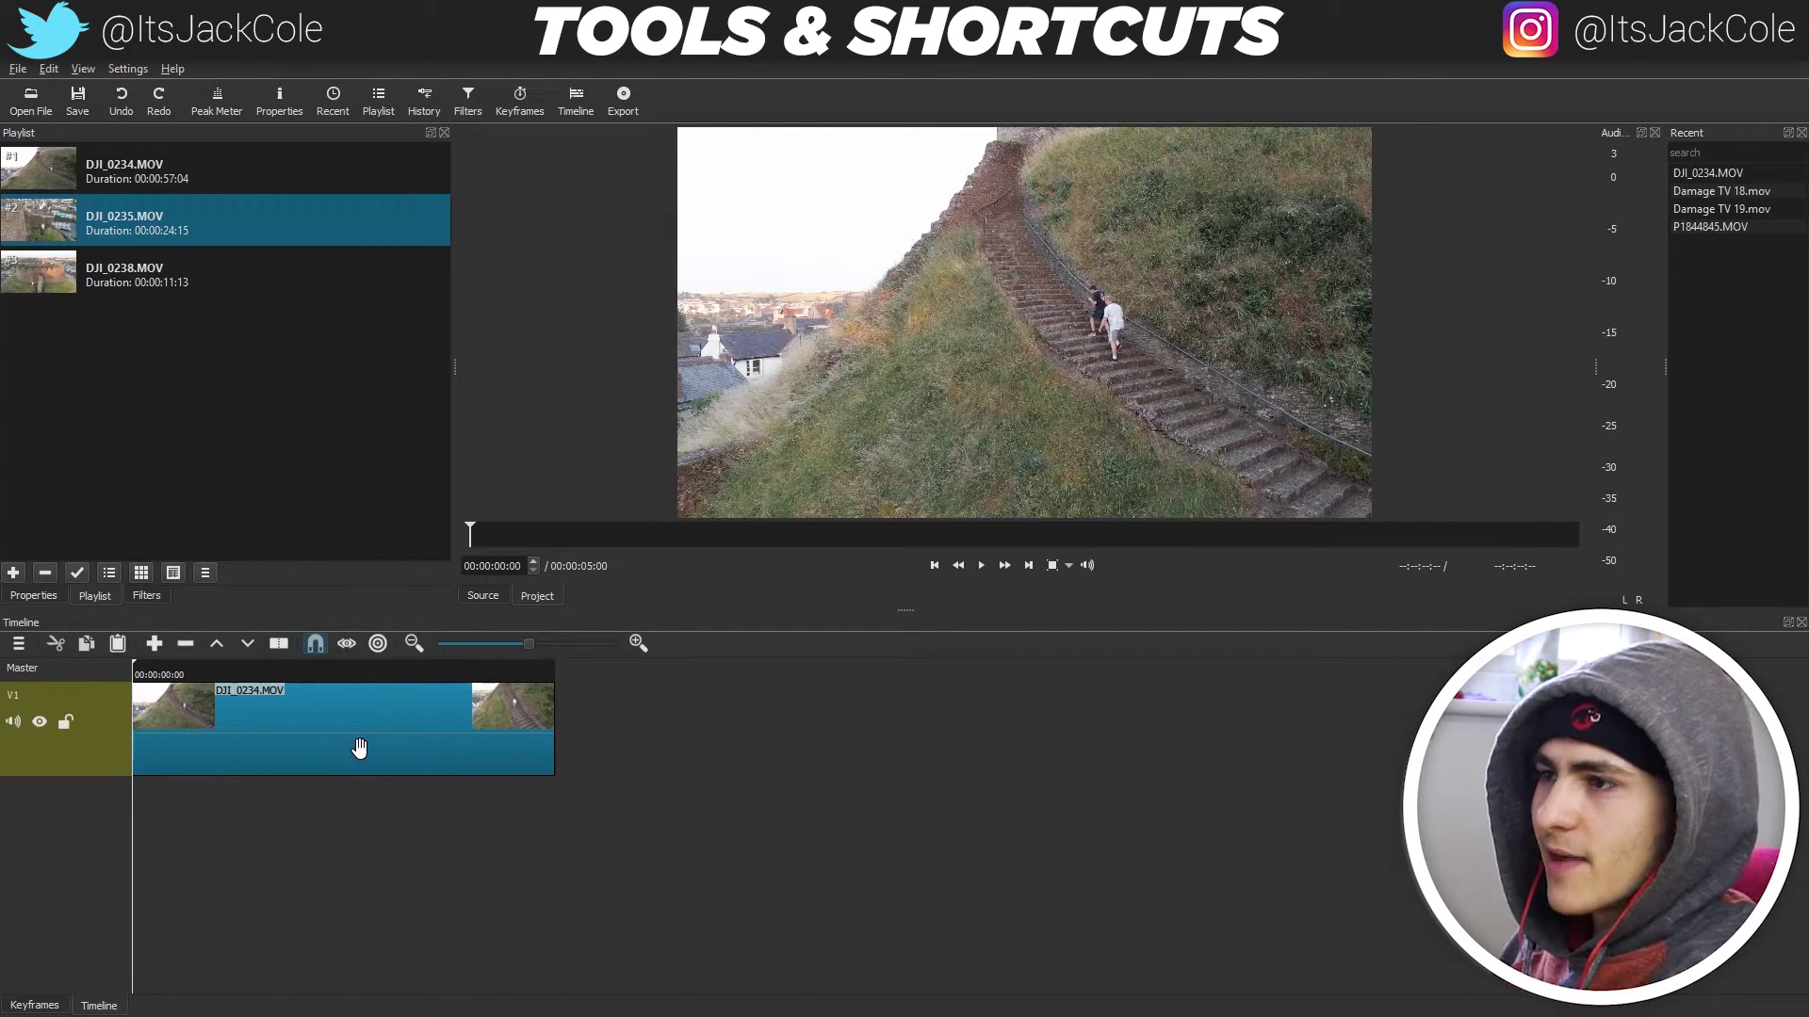